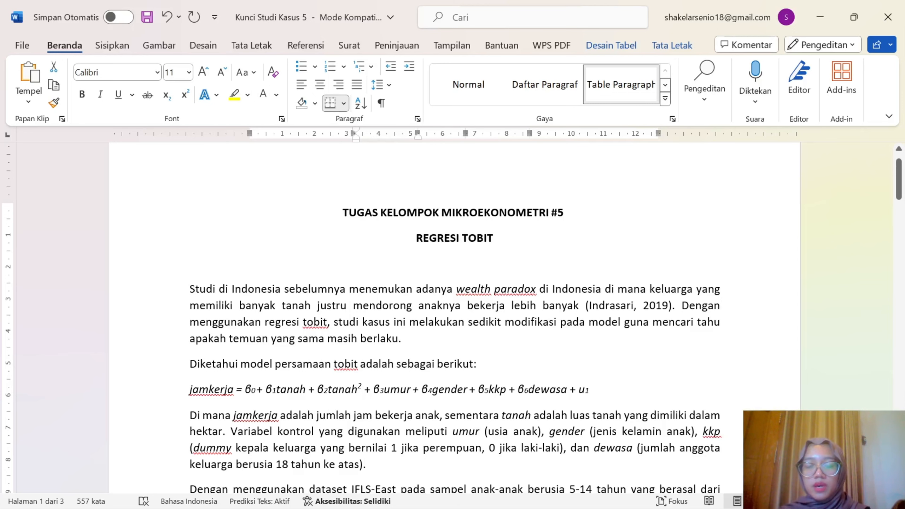
Examine the Tobit regression case description, model equation and question 1 variable table, including the jamkerja, Umur and gender rows
scroll(286, 312, down, 3)
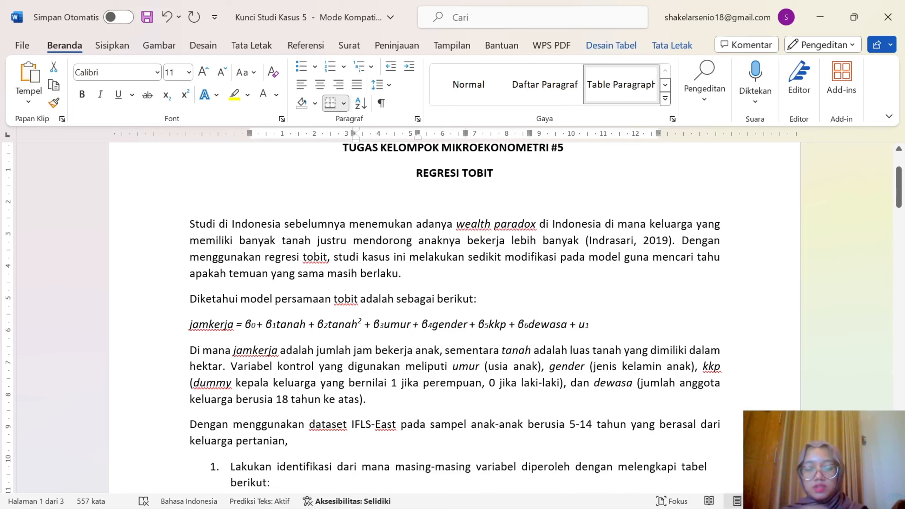
scroll(453, 317, down, 1)
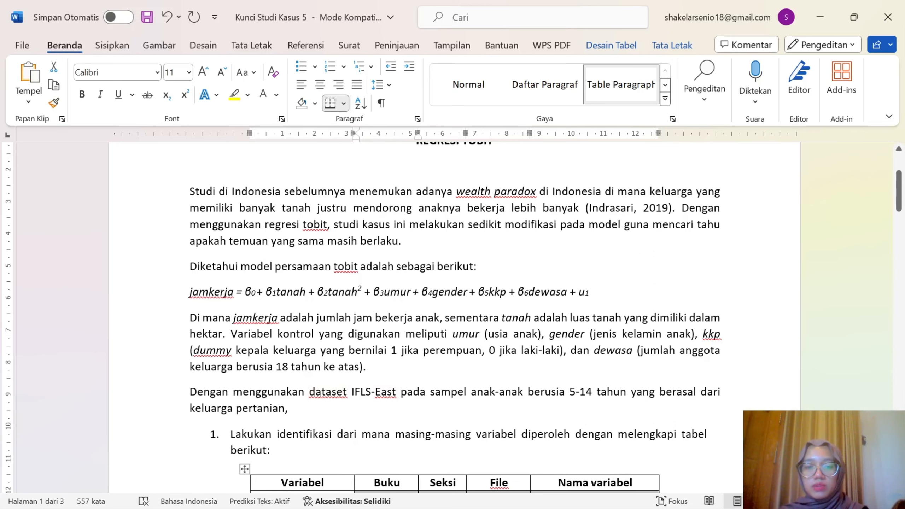
scroll(454, 317, down, 1)
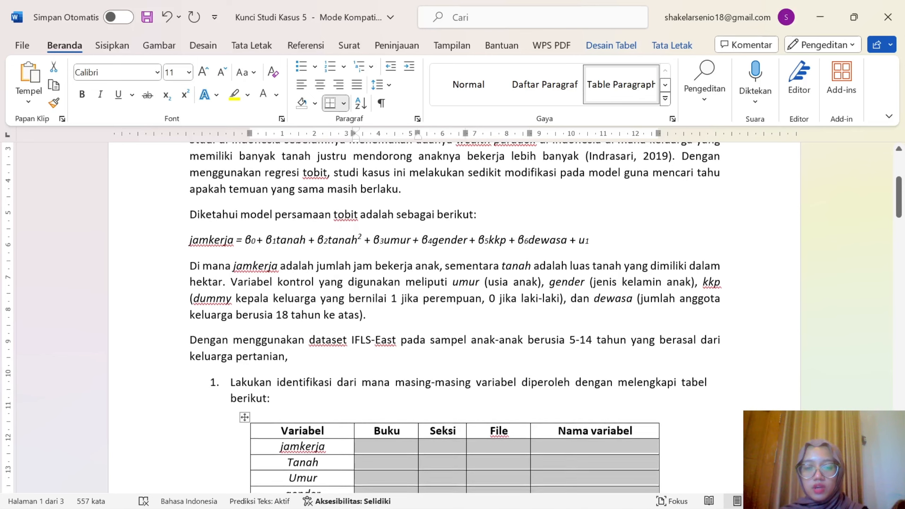
scroll(282, 403, down, 1)
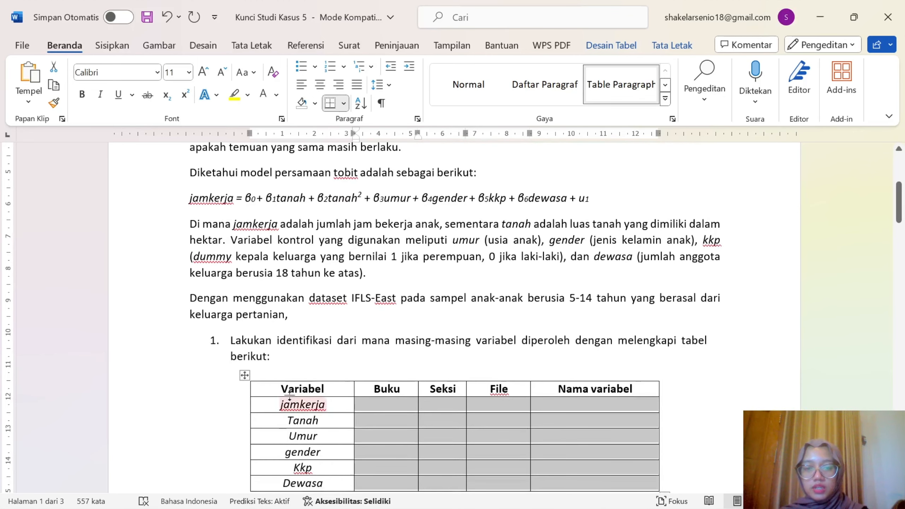
scroll(378, 361, down, 1)
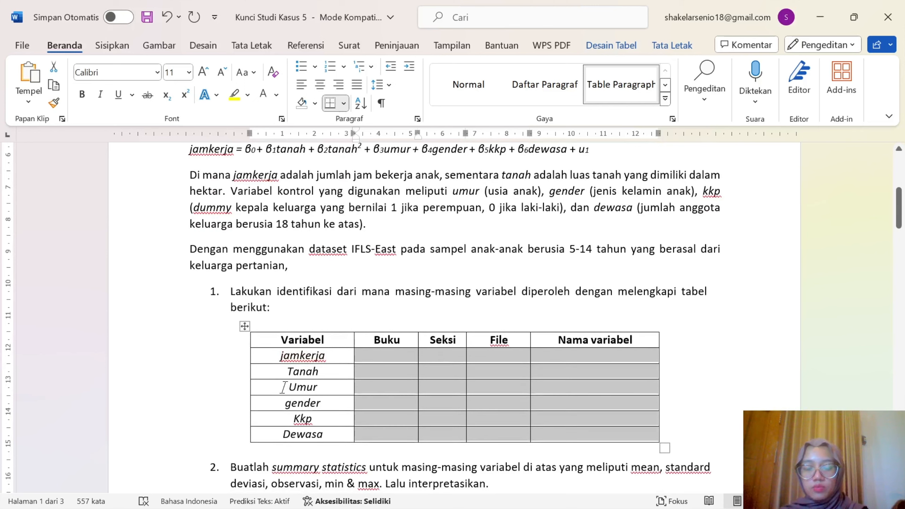
drag(282, 386, 328, 404)
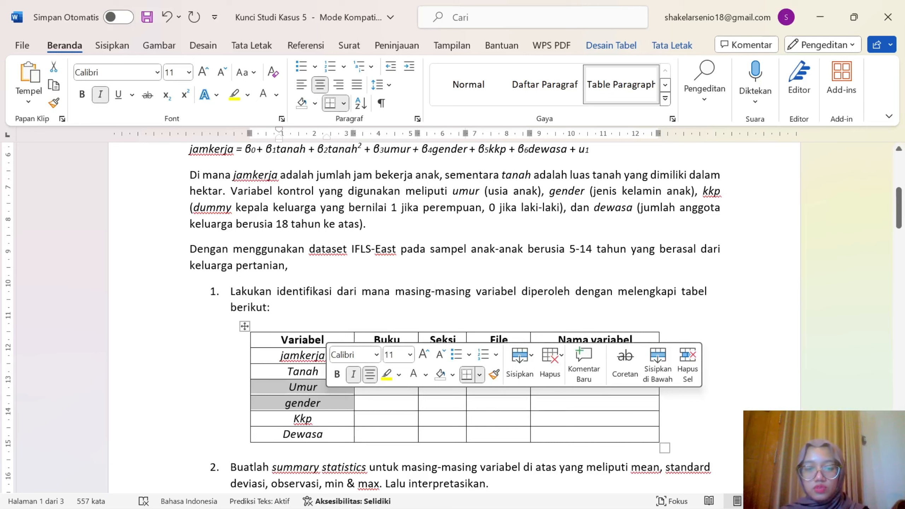
click(326, 429)
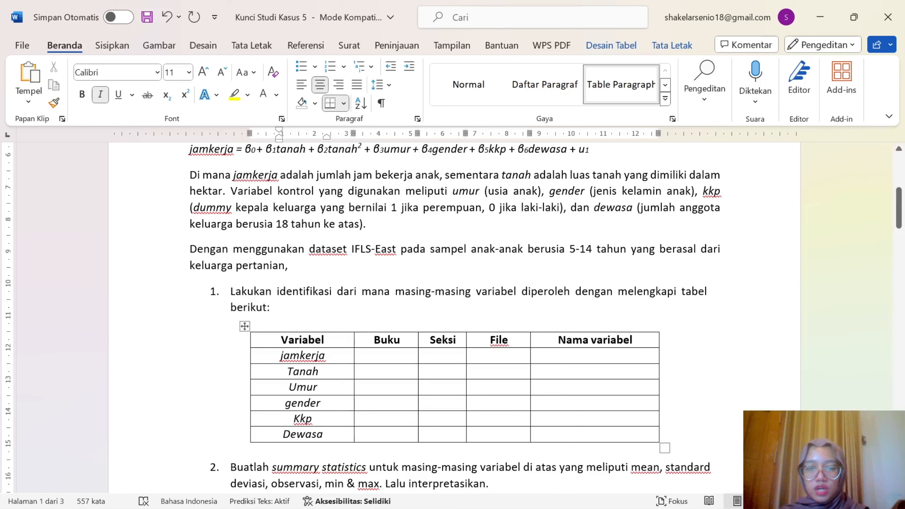
double_click(305, 356)
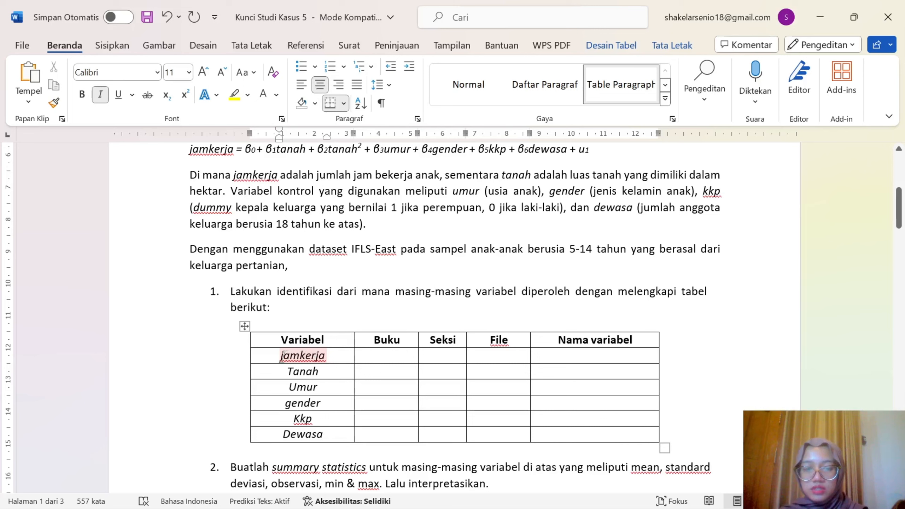
drag(282, 356, 329, 356)
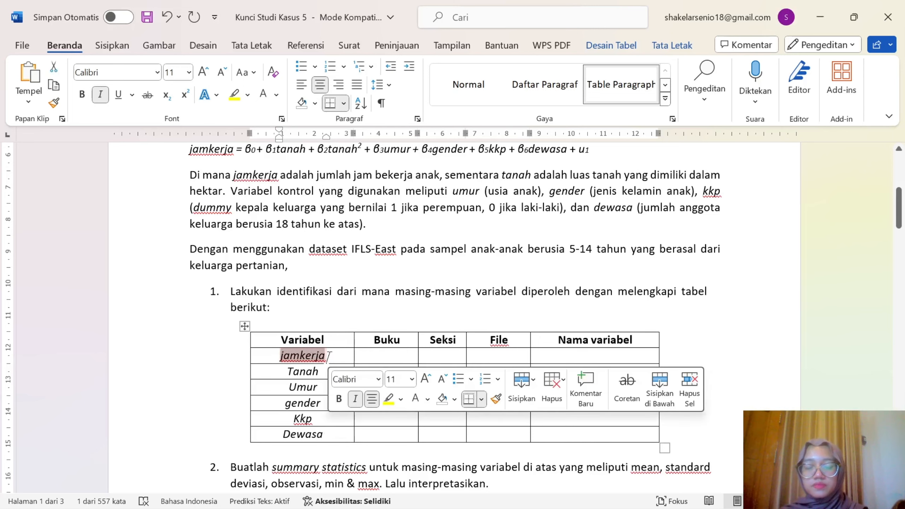
click(329, 356)
click(399, 325)
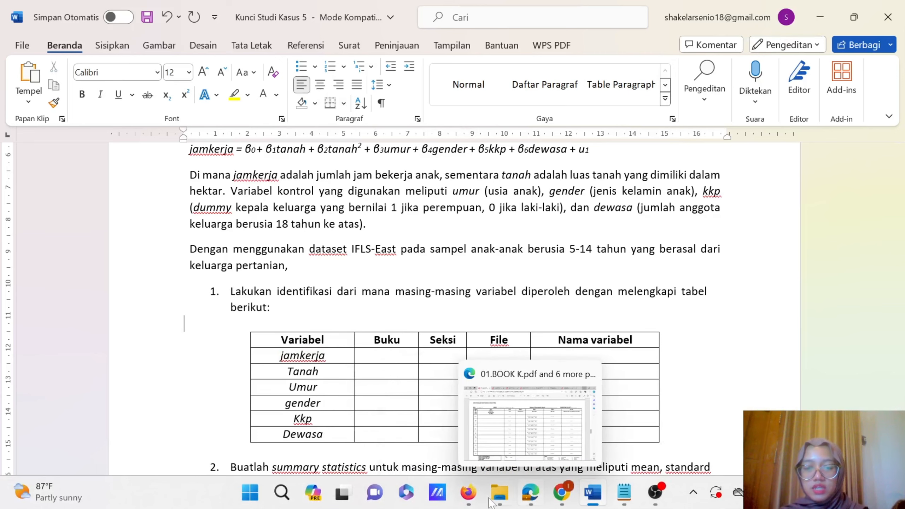
Switch to the survey books in Edge and search 01.BOOK K.pdf for "hours"
click(526, 453)
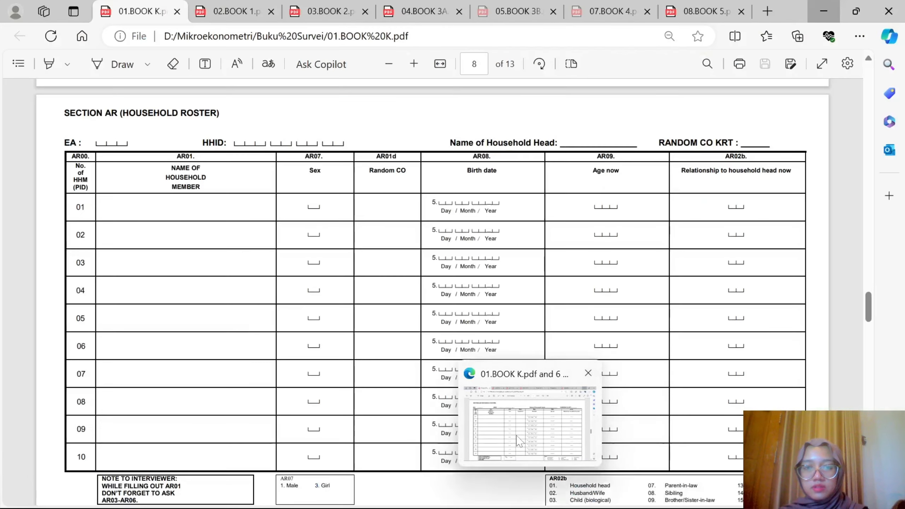
key(ctrl+f)
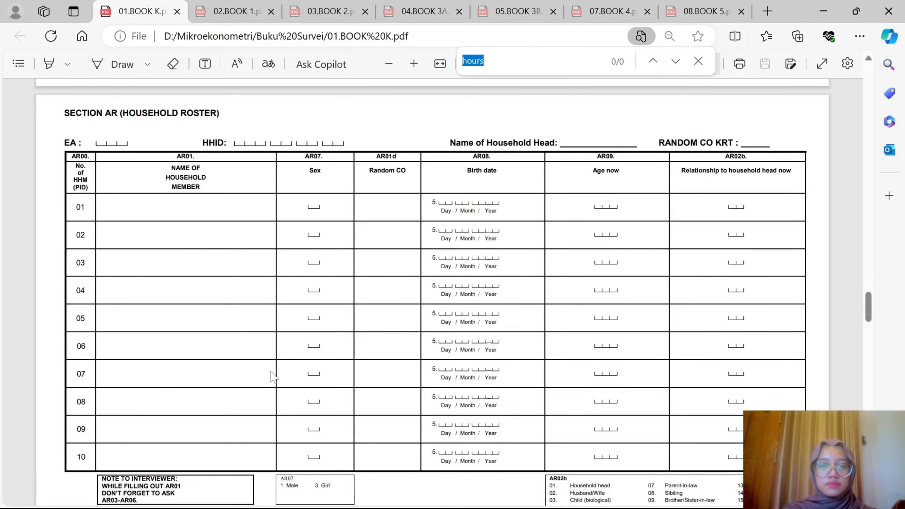
text(ho)
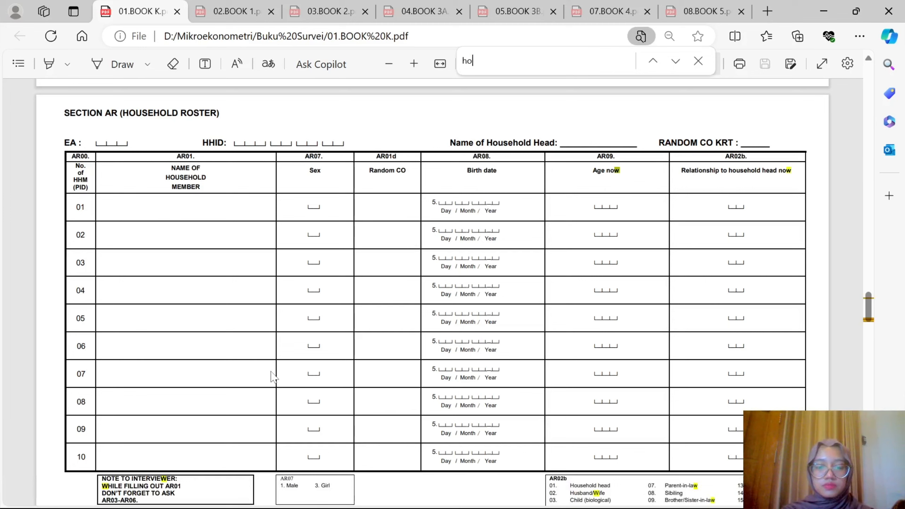
text(urs)
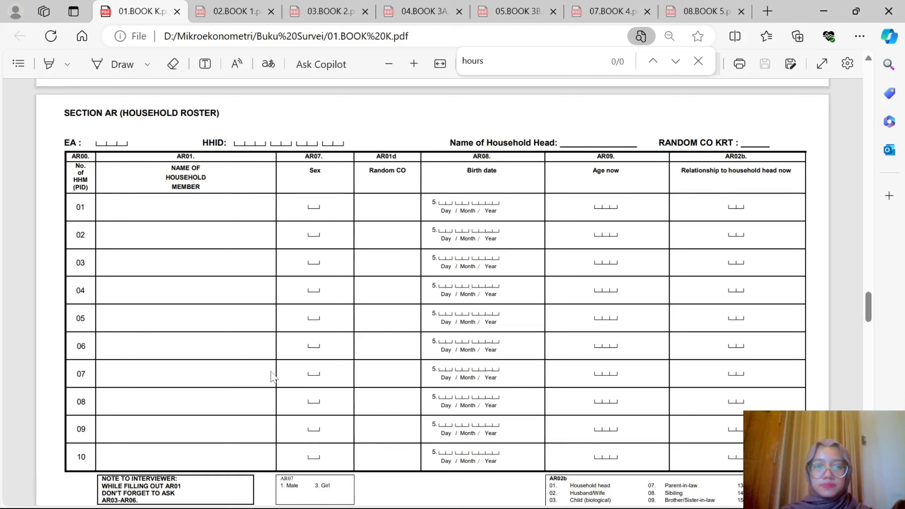
Search the Book 1 questionnaire for "hours" and look over the matches in Section PP
click(228, 11)
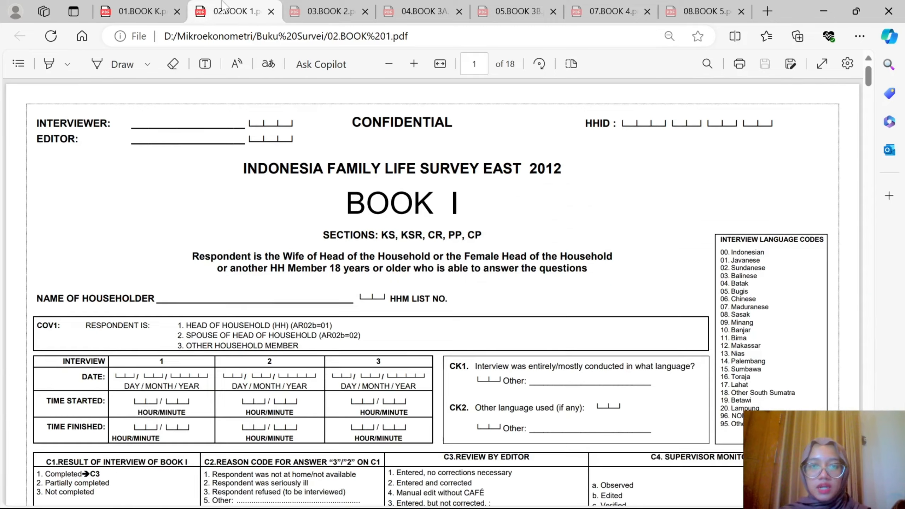
key(ctrl+f)
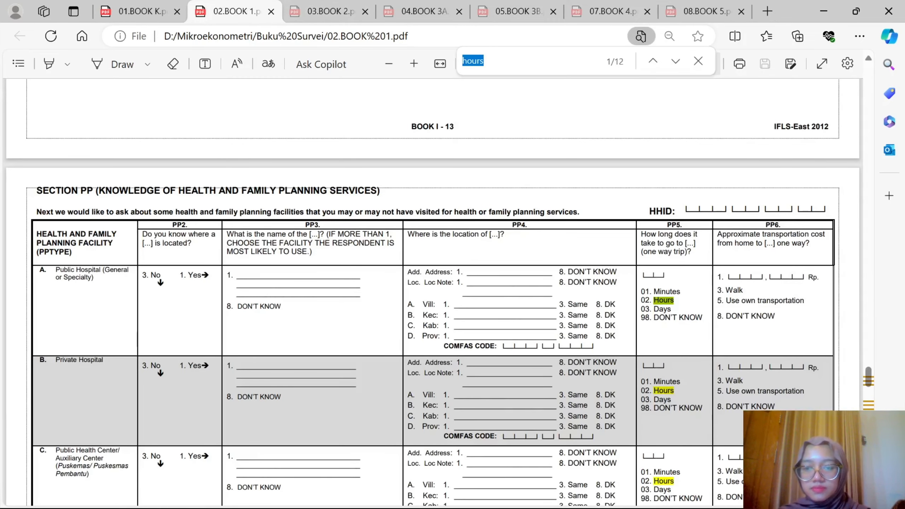
scroll(433, 292, down, 10)
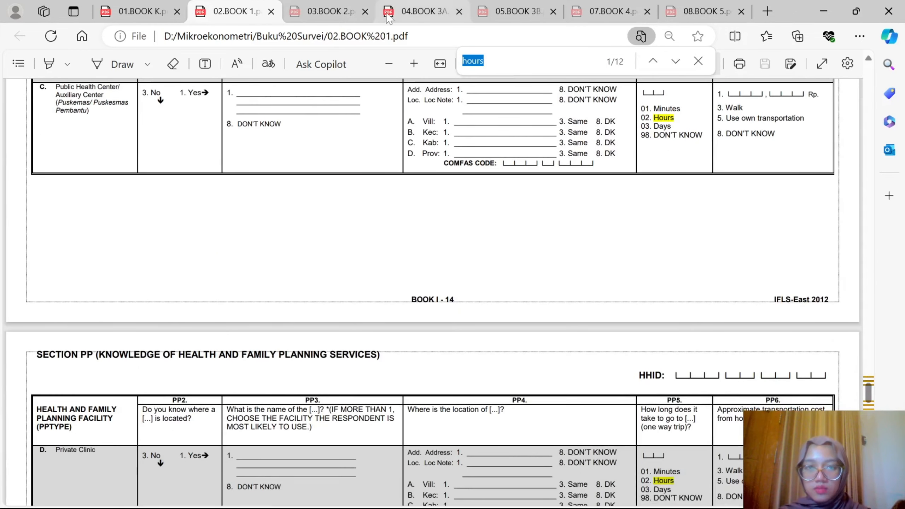
Search the Book 2 questionnaire for "hours"
text(size)
click(338, 11)
key(ctrl+a)
text(hours)
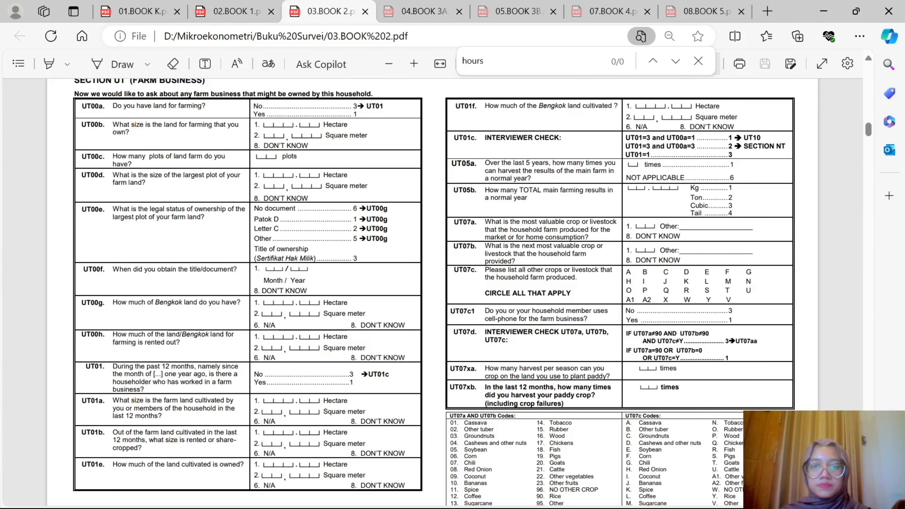
Search the Book 3A questionnaire for "hours" and examine question DL16g in the education section
click(424, 11)
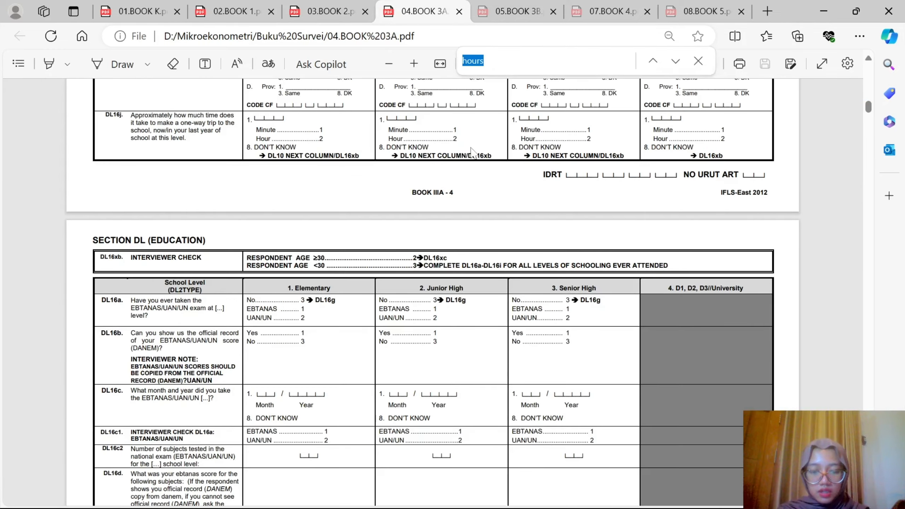
key(Return)
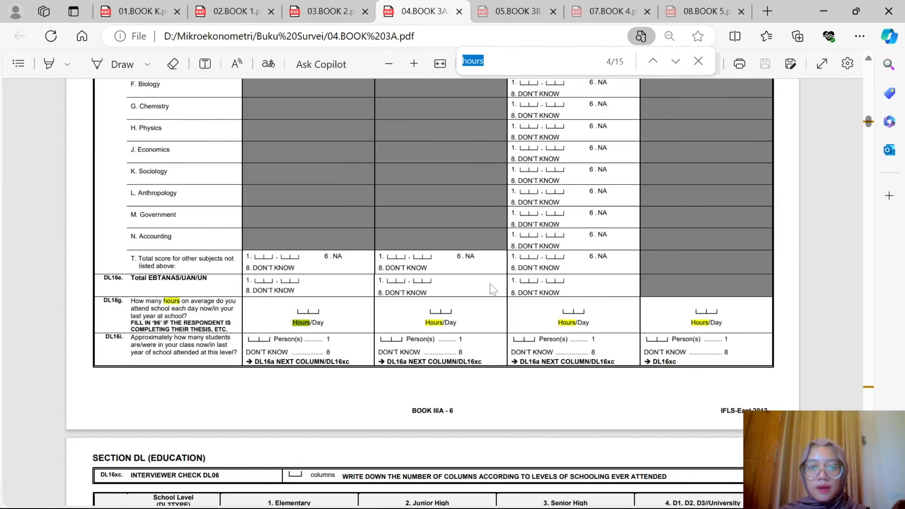
drag(132, 301, 191, 317)
scroll(191, 317, down, 4)
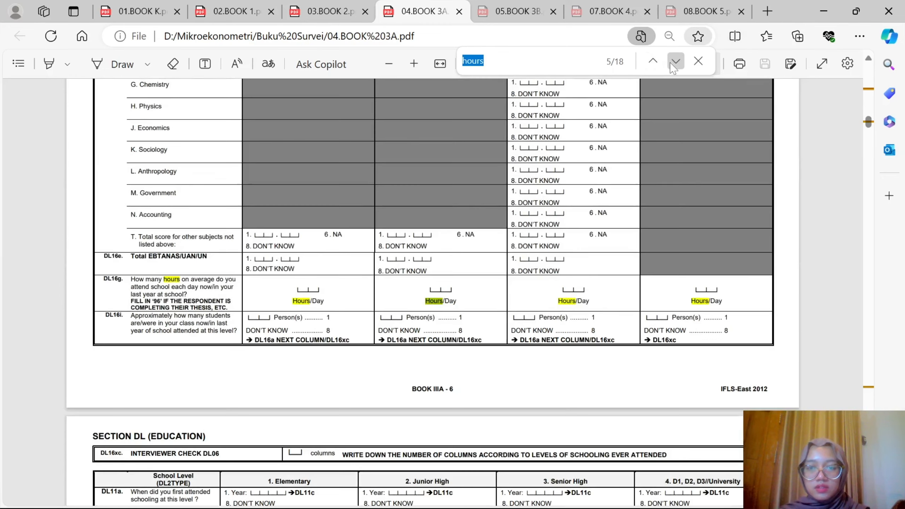
Go through the further "hours" matches in Book 3A to the employment section and examine questions TK21A and TK22A
click(675, 61)
click(676, 61)
click(676, 61)
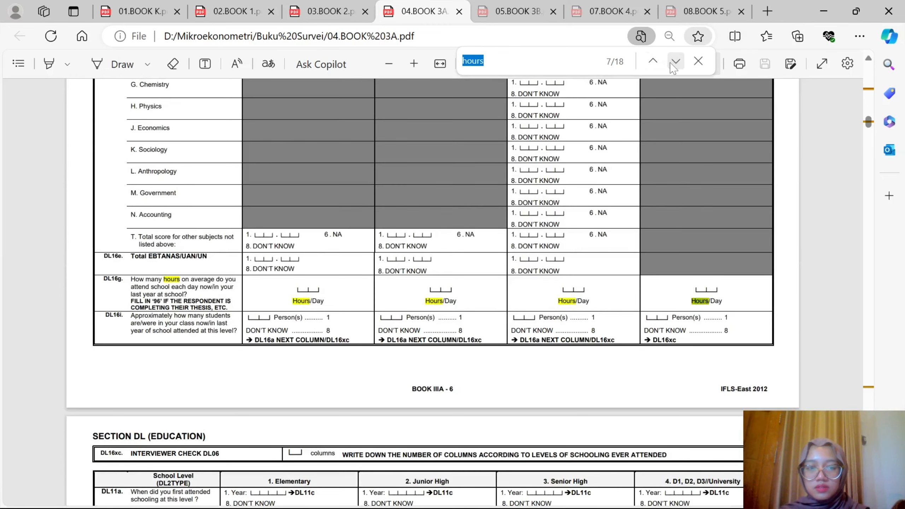
click(676, 61)
click(676, 61)
click(676, 62)
click(676, 62)
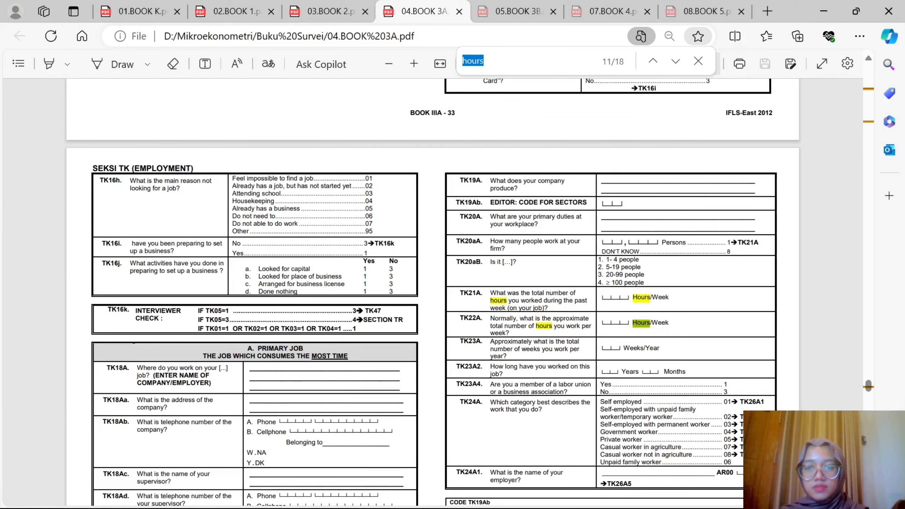
drag(496, 293, 520, 331)
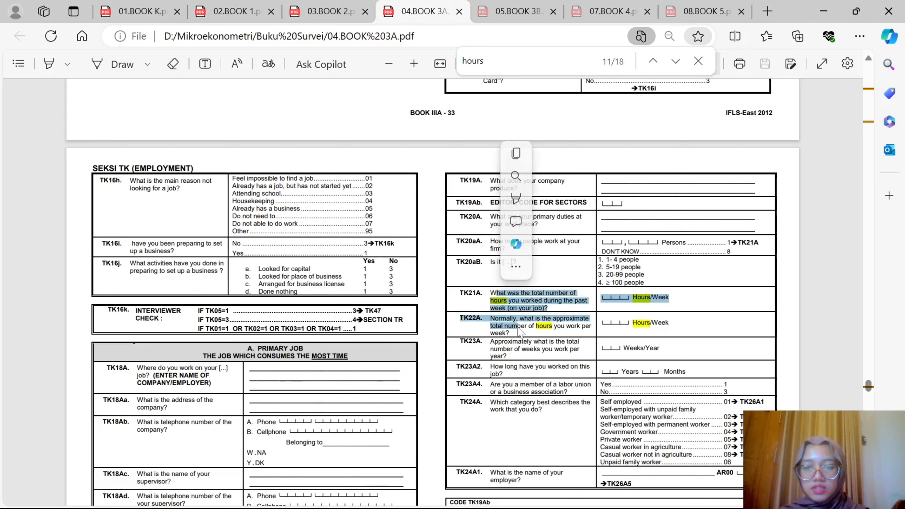
Search the Book 3B questionnaire for "hours" and check the matches in Section KK
click(519, 10)
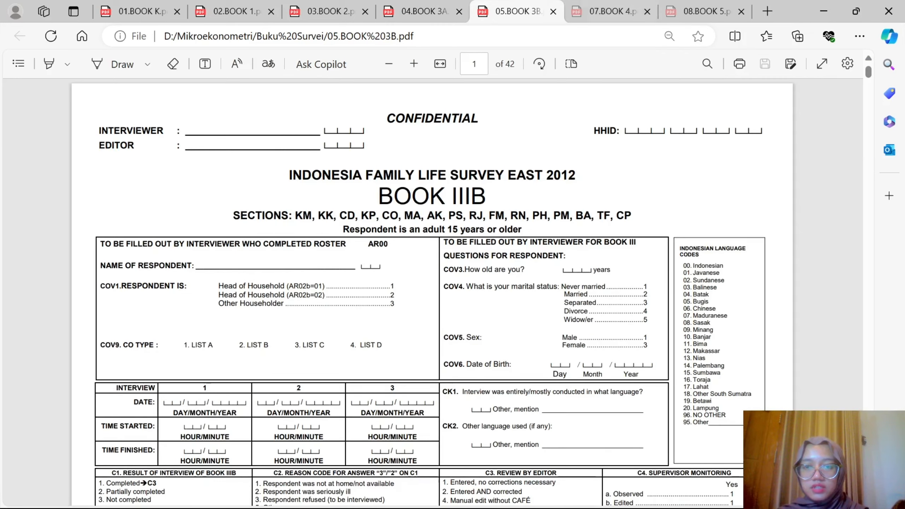
key(ctrl+f)
text(ho)
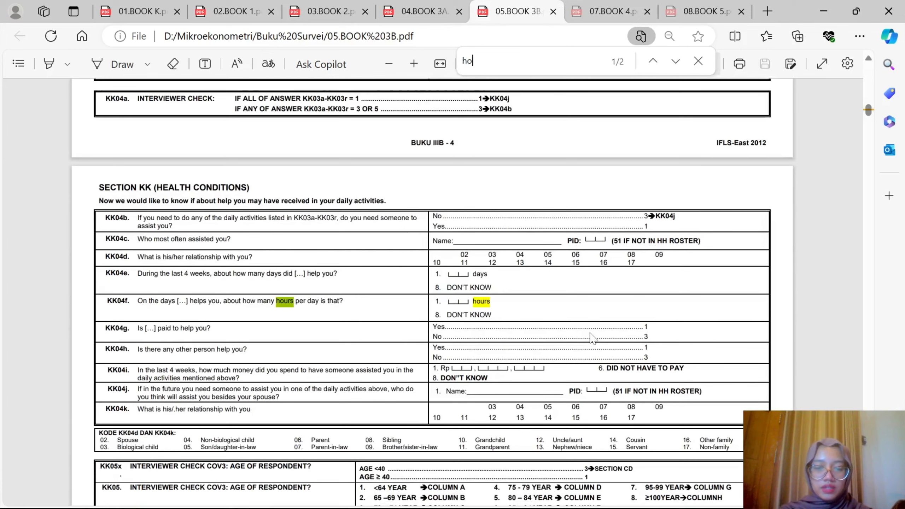
text(urs)
key(Return)
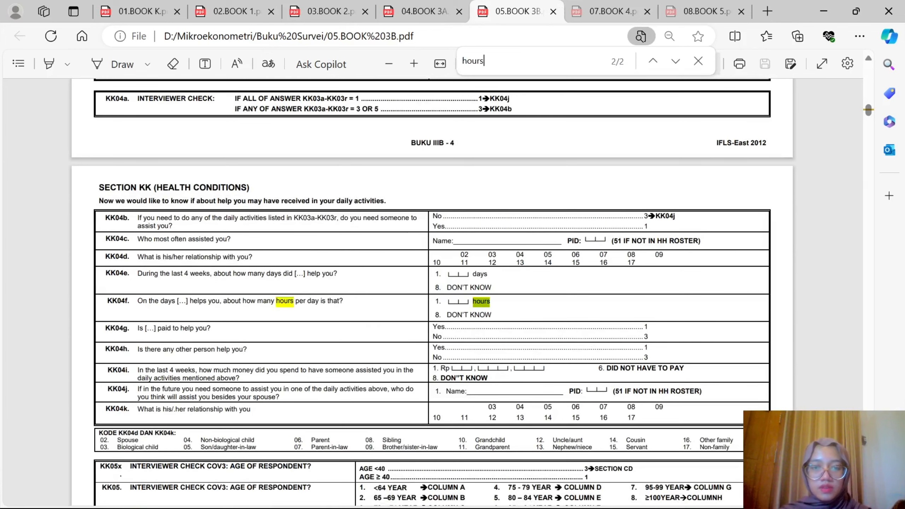
Search the Book 4 questionnaire for "hours"
click(613, 5)
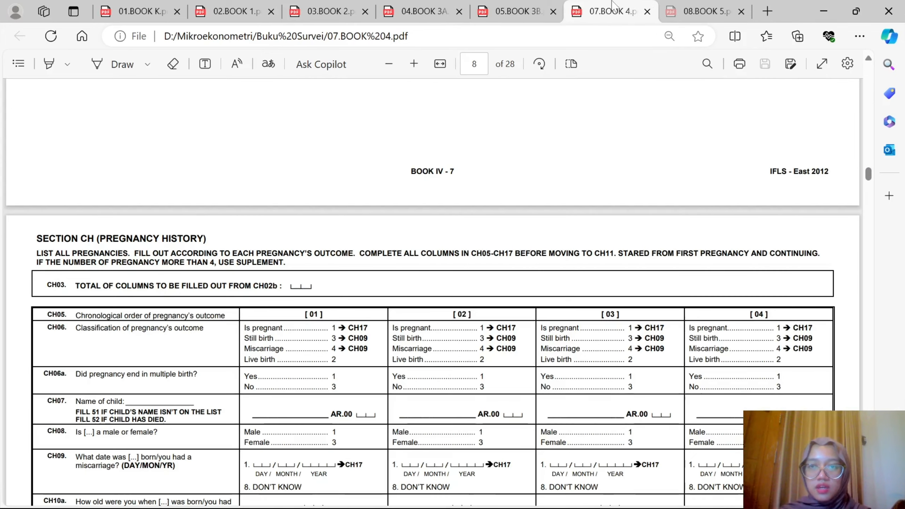
key(ctrl+f)
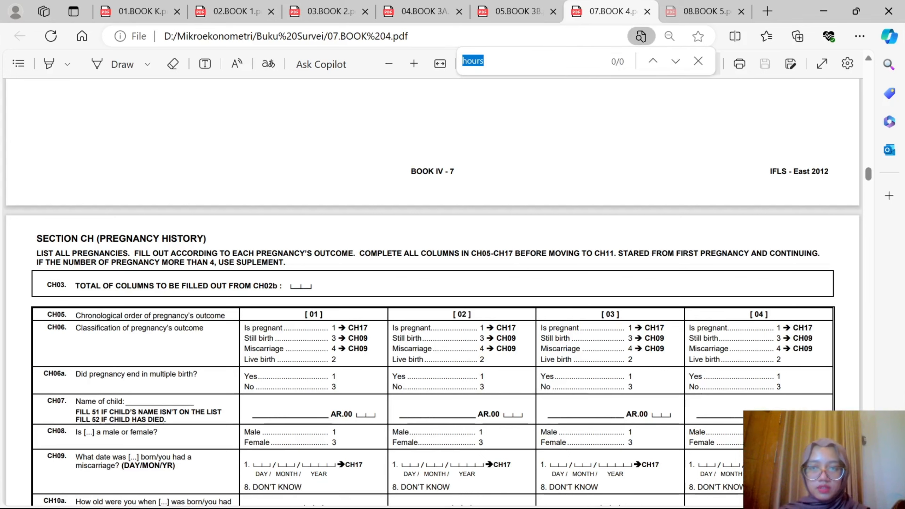
scroll(427, 286, down, 3)
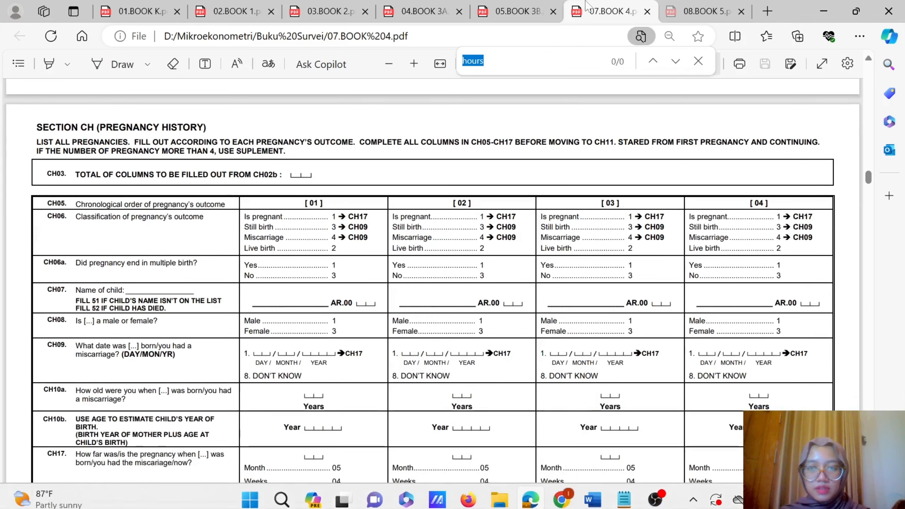
Search the Book 5 questionnaire for "hours" and examine DLA2TYPE and question DLA58a in Section DLA
click(688, 5)
key(ctrl+f)
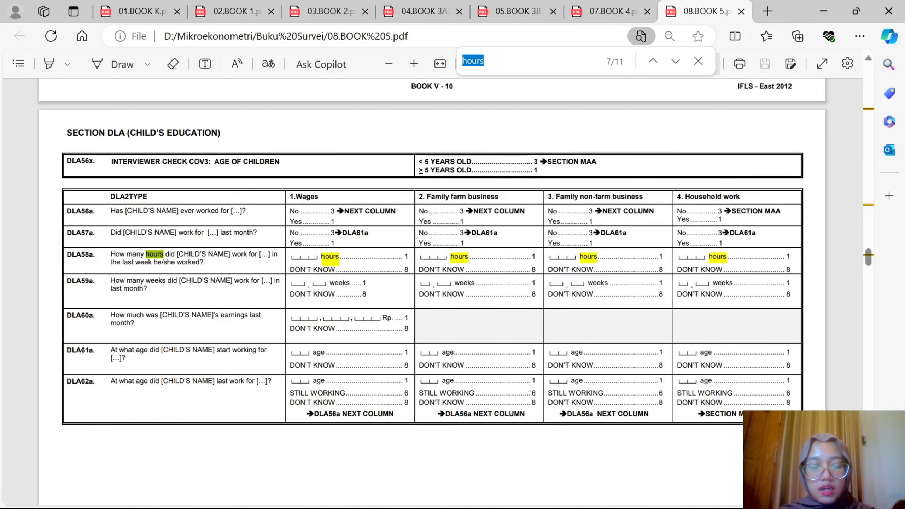
drag(109, 197, 146, 196)
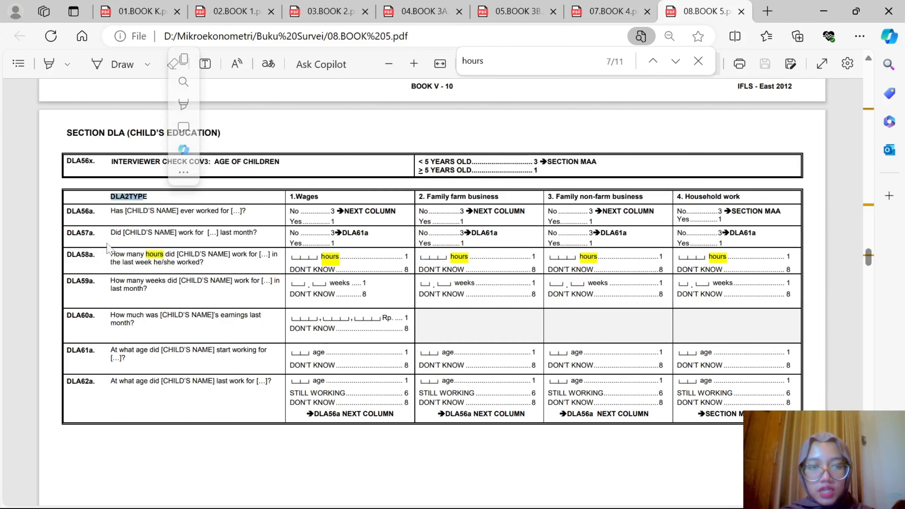
drag(96, 254, 66, 255)
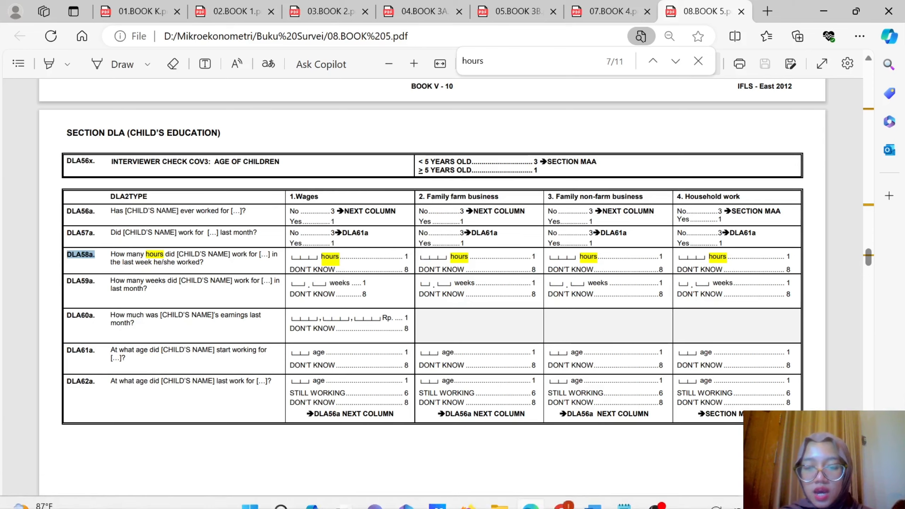
Switch back to the Kunci Studi Kasus 5 document in Word, at the question 1 variable table
mouse_move(590, 506)
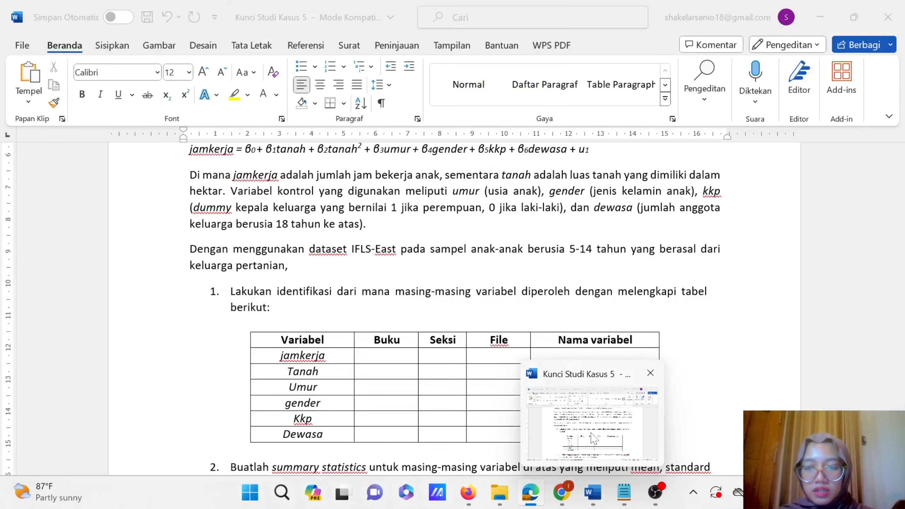
click(578, 430)
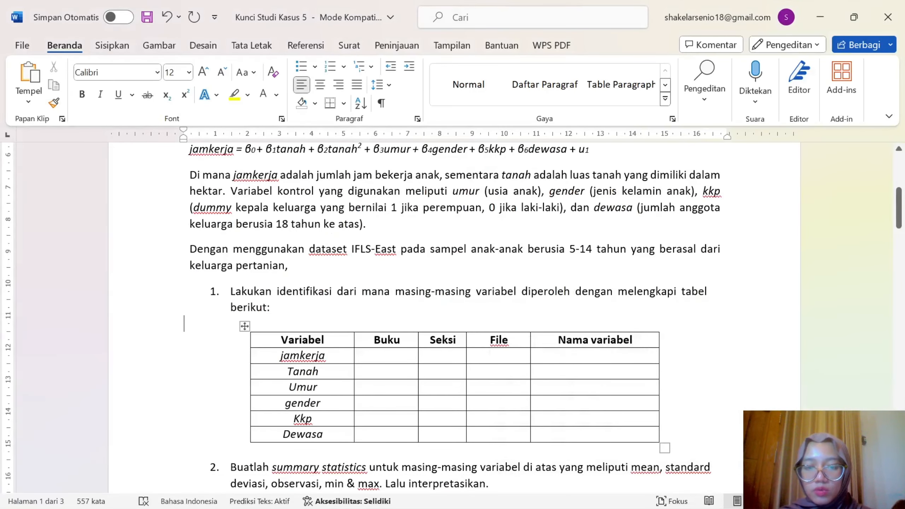
Apply a blue font colour to the hidden jamkerja row entries: book 5, section DLA and variable names dla2type,dla58a
drag(378, 355, 442, 355)
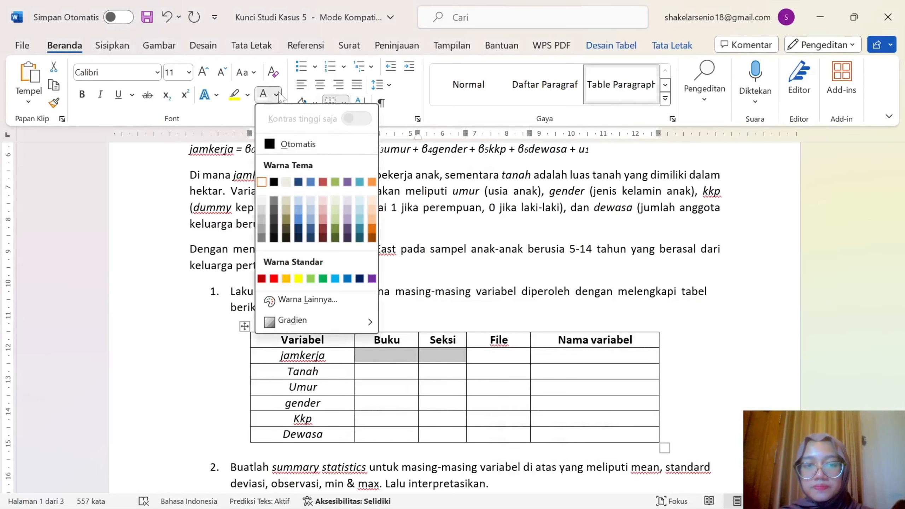
click(348, 279)
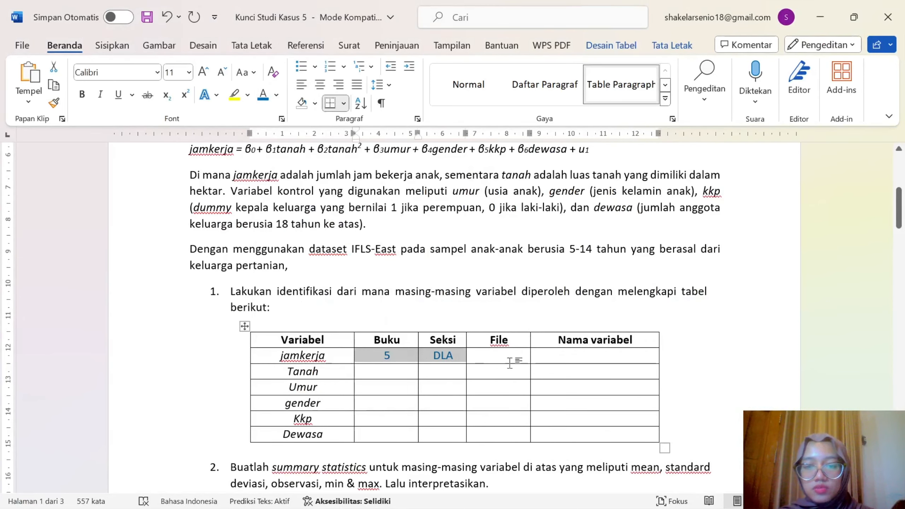
drag(554, 355, 637, 356)
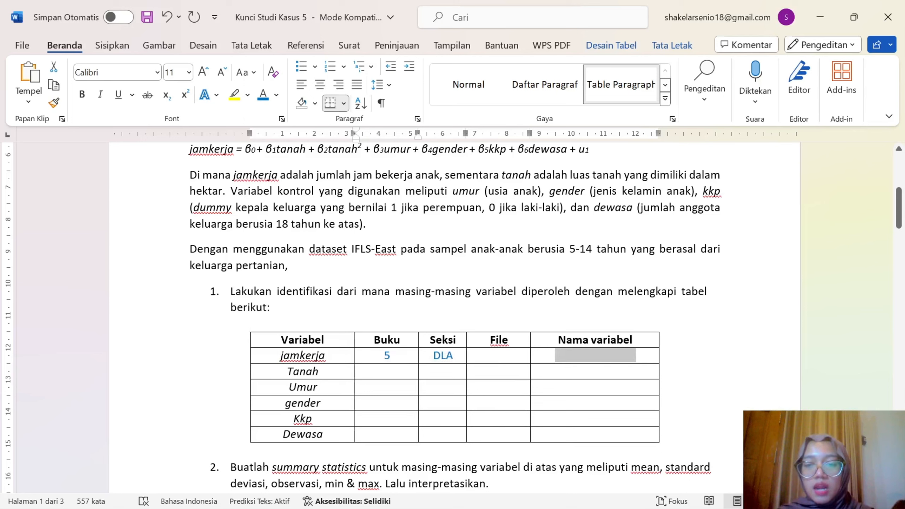
click(263, 97)
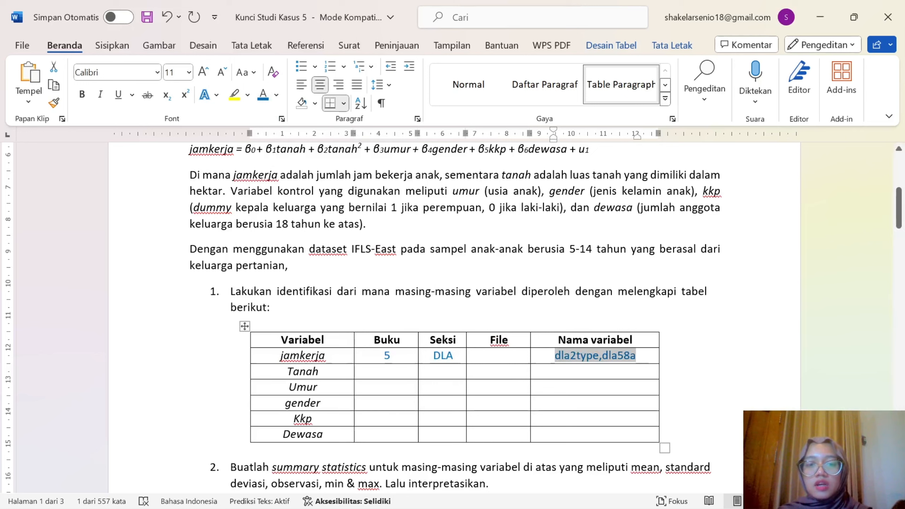
Switch to the survey PDFs in Edge and search the Book K questionnaire for "land" to locate the Tanah variable
drag(319, 371, 287, 371)
click(377, 369)
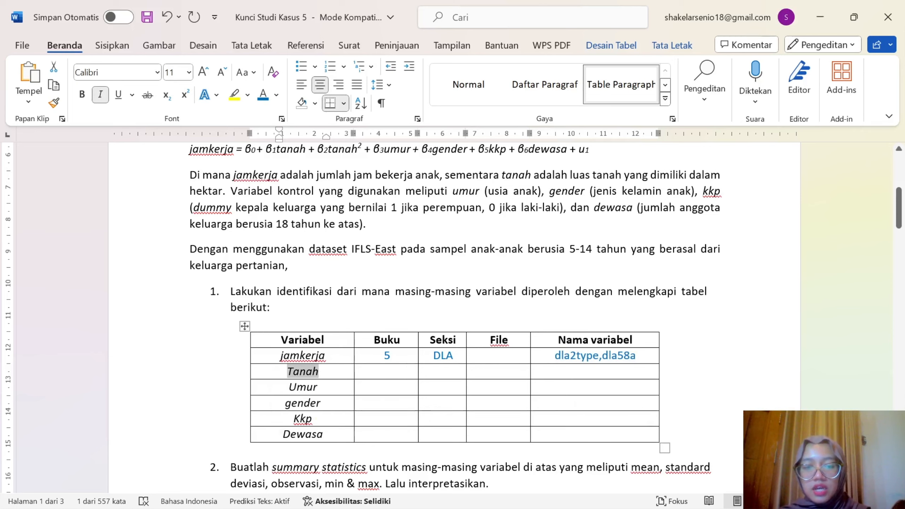
click(532, 499)
click(140, 11)
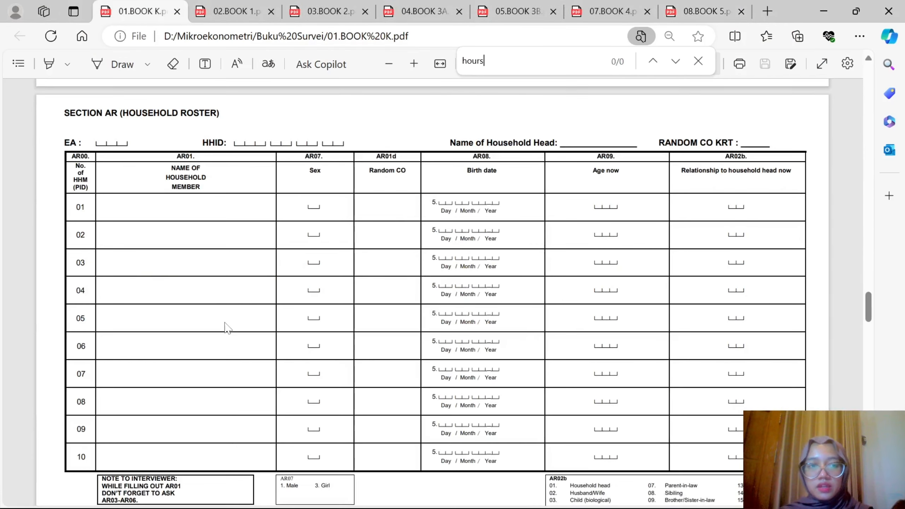
drag(228, 327, 228, 329)
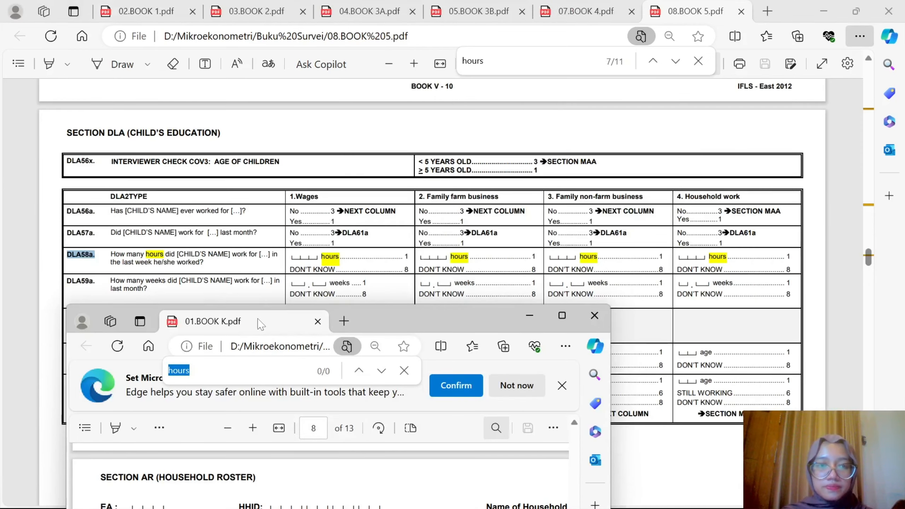
drag(251, 293, 246, 284)
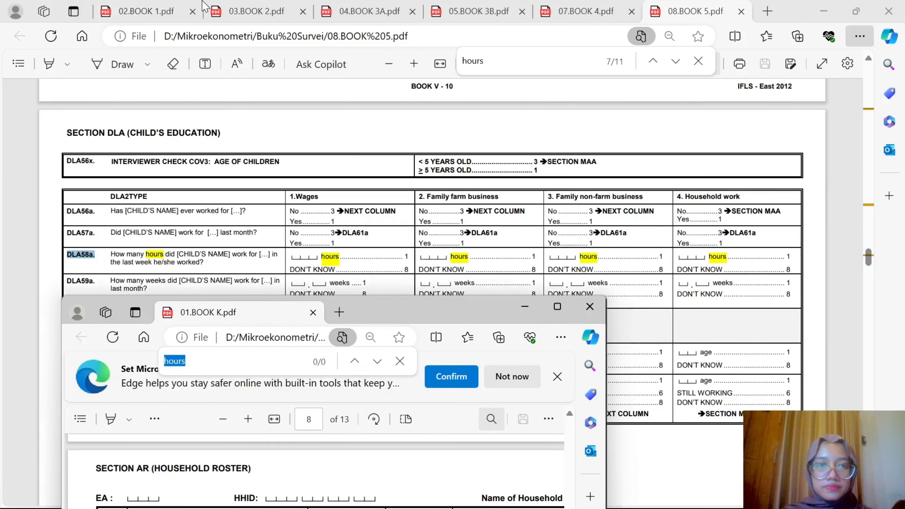
double_click(399, 313)
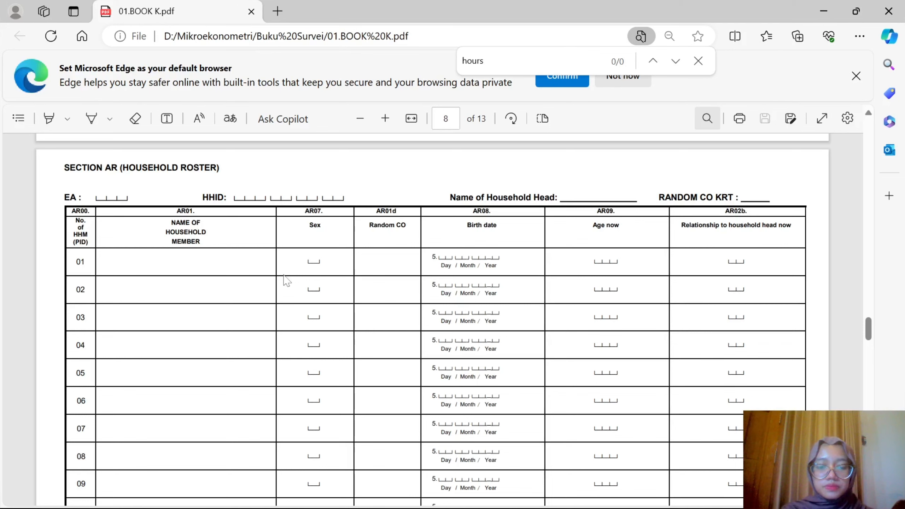
key(ctrl+f)
key(BackSpace)
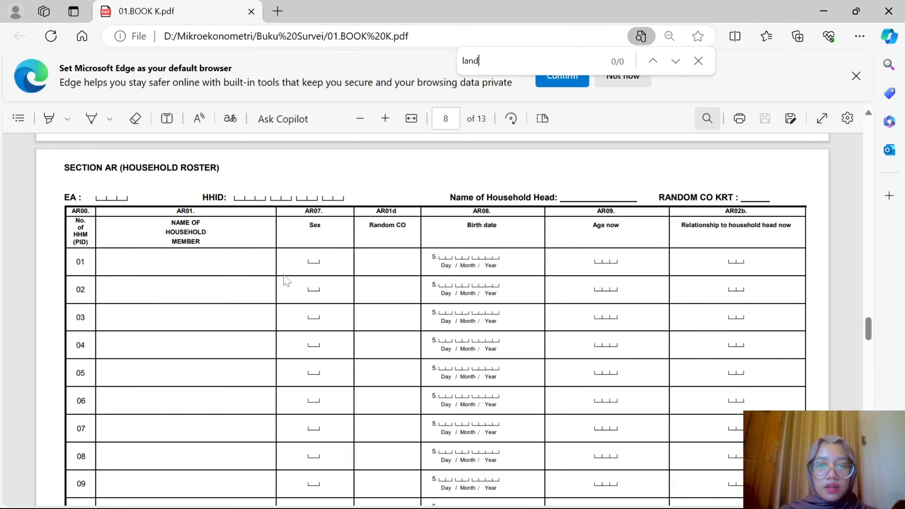
Search the Book 1 questionnaire for "land"
click(824, 11)
click(177, 6)
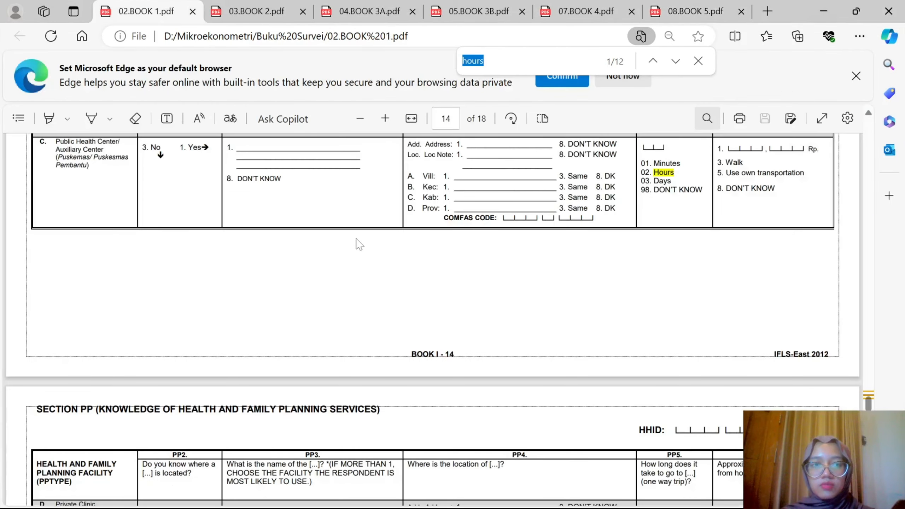
text(hours)
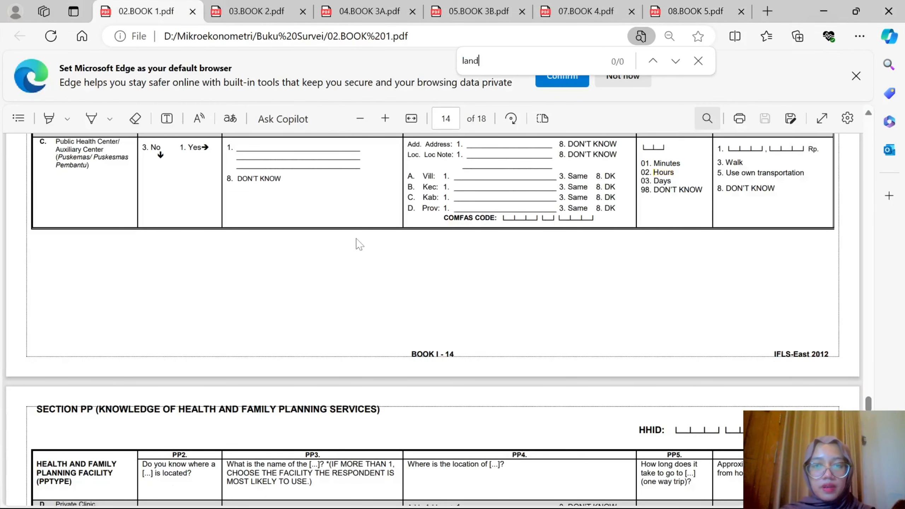
Search the Book 2 questionnaire for "land" and examine question UT00b on farmland size in Section UT
click(244, 5)
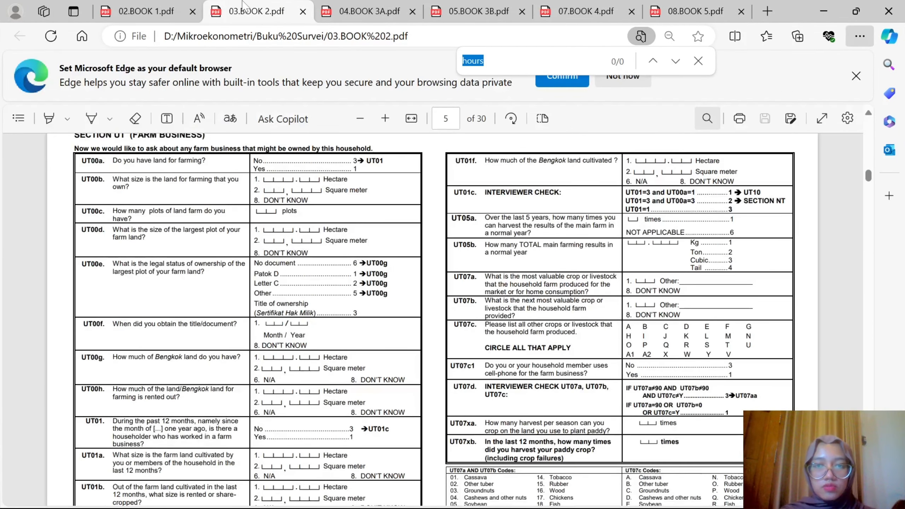
text(land)
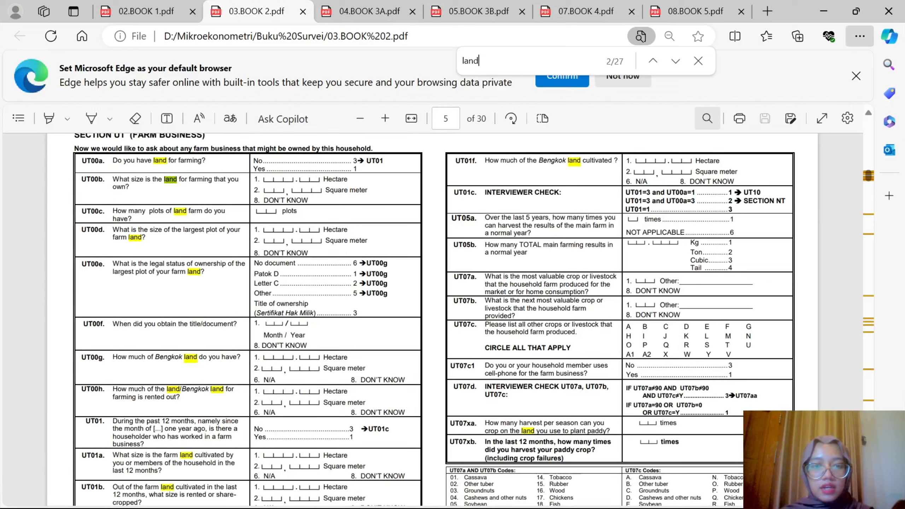
drag(325, 180, 363, 181)
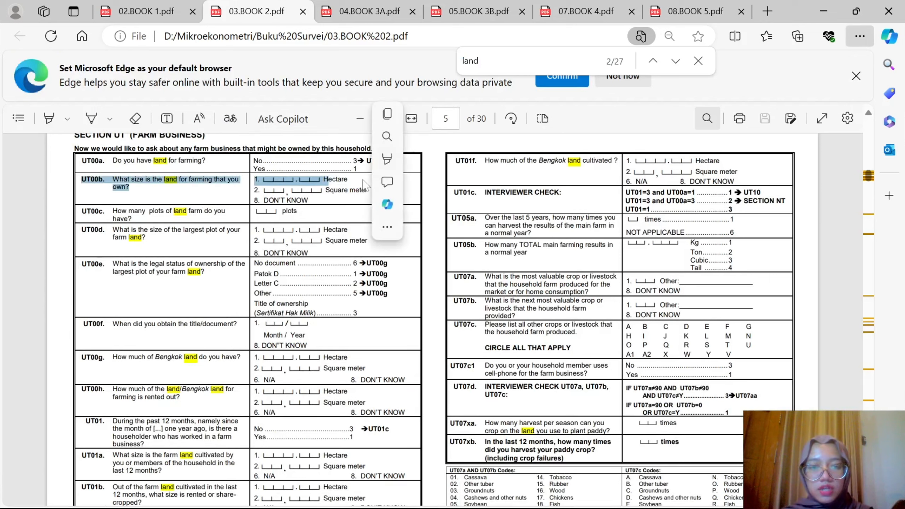
click(354, 198)
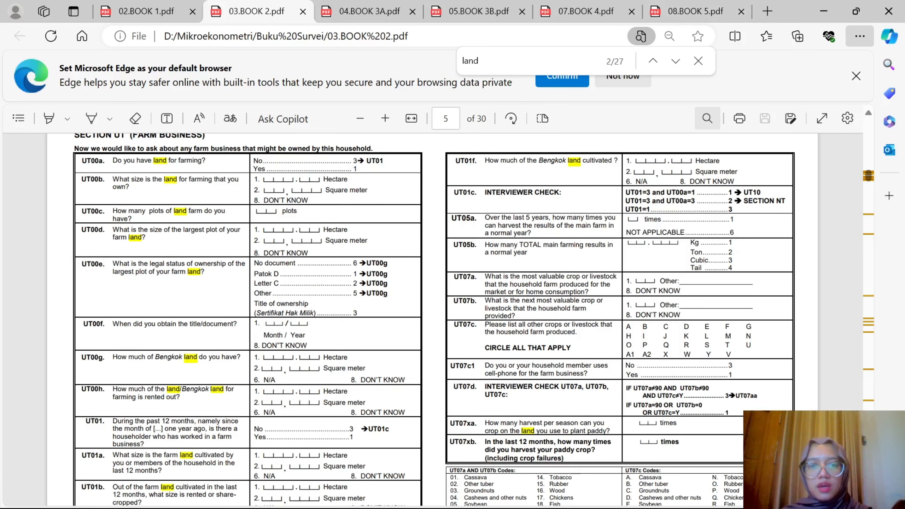
Switch back to Word and apply blue font to the hidden Tanah row entries: book 2, section UT and variable names ut00bh,ut00bm
mouse_move(593, 492)
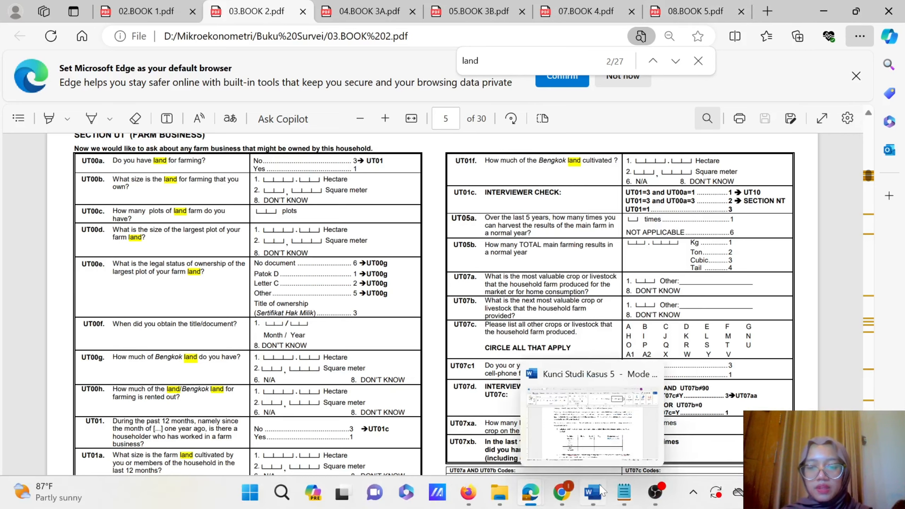
click(580, 416)
click(396, 372)
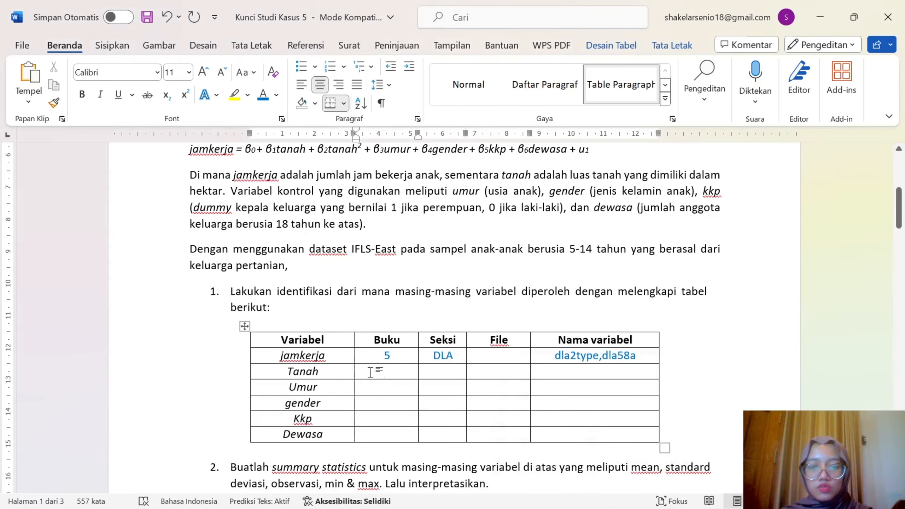
drag(396, 373, 446, 373)
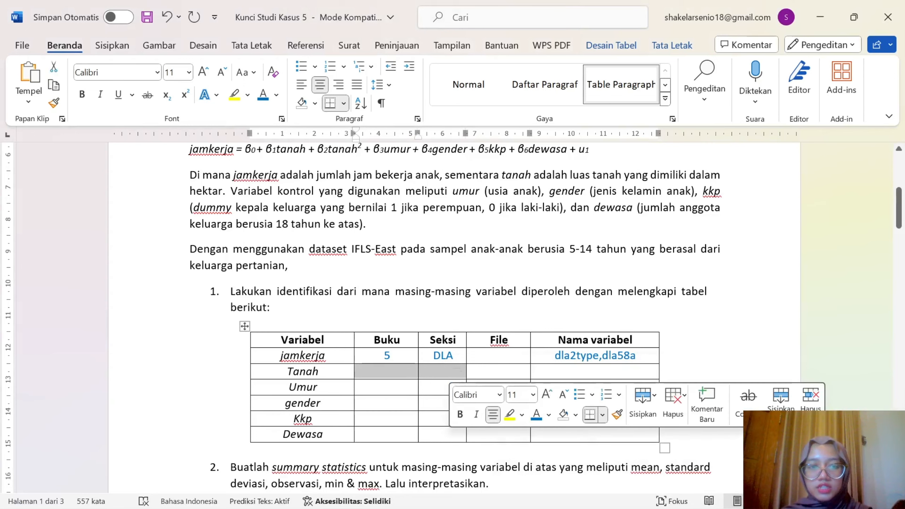
text(2	UT)
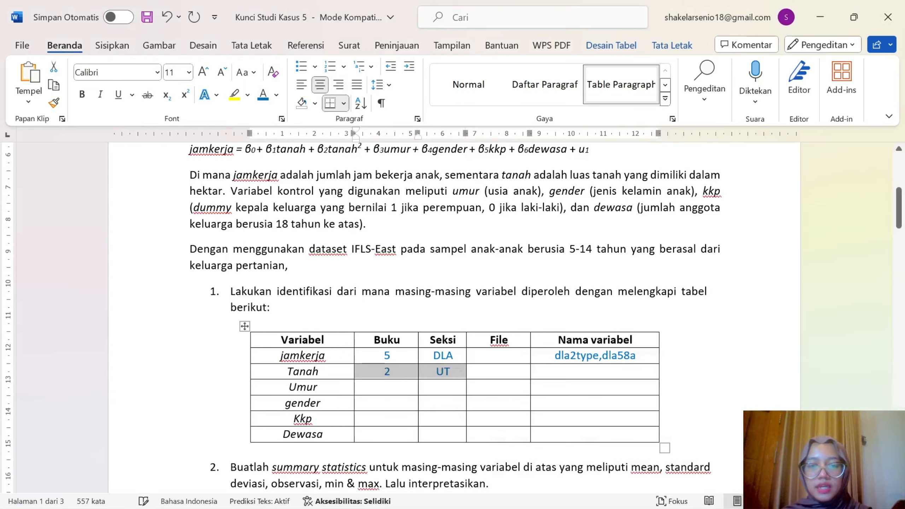
drag(557, 372, 636, 373)
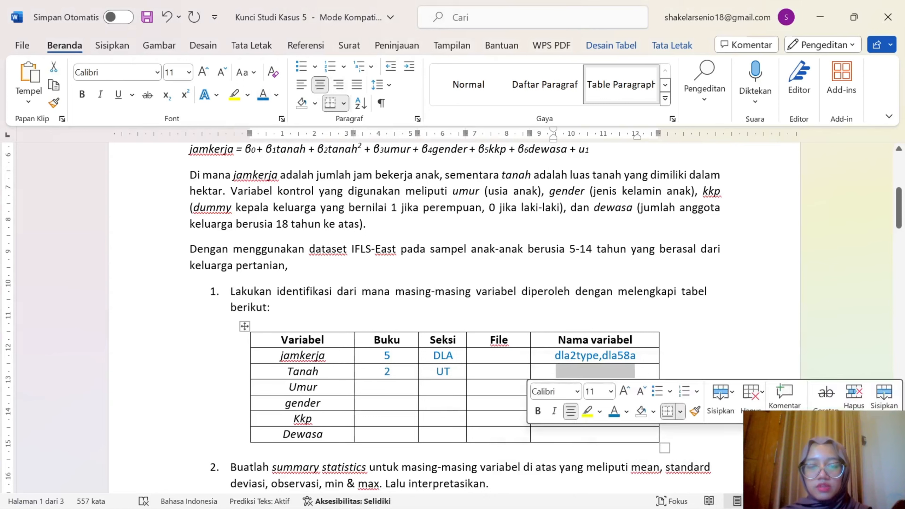
click(263, 97)
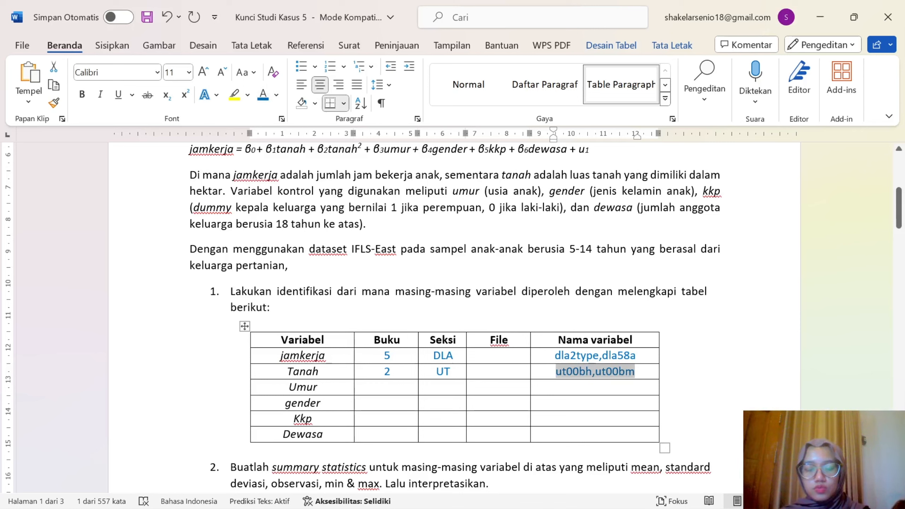
Switch to Edge and bring up the Book K questionnaire at Section AR to look for the Kkp variable
click(316, 419)
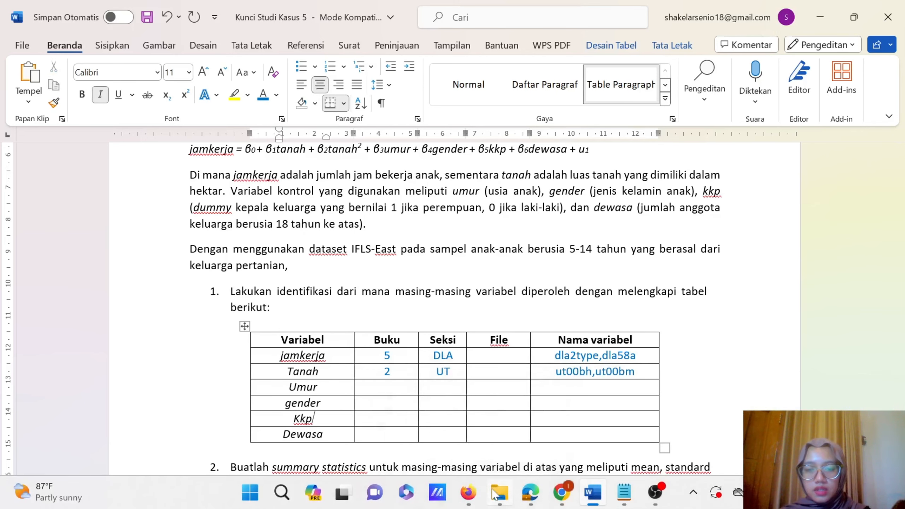
mouse_move(545, 492)
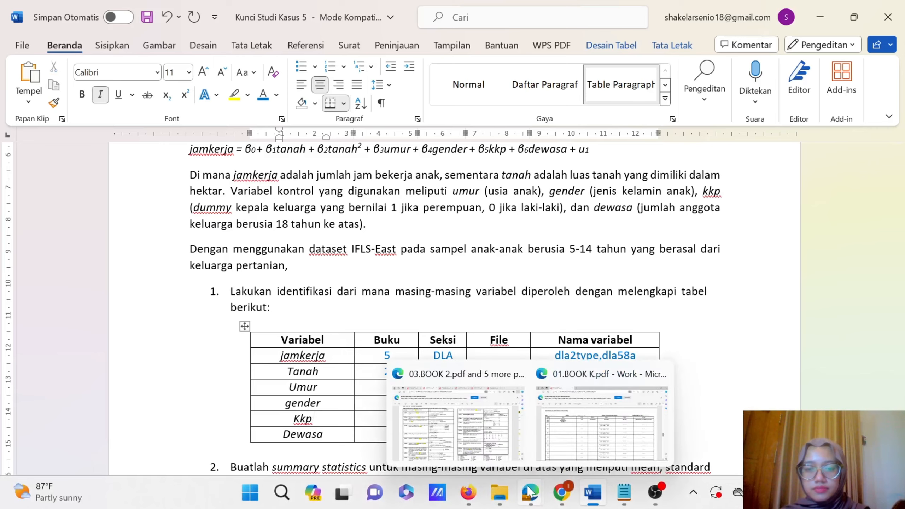
click(461, 415)
click(116, 7)
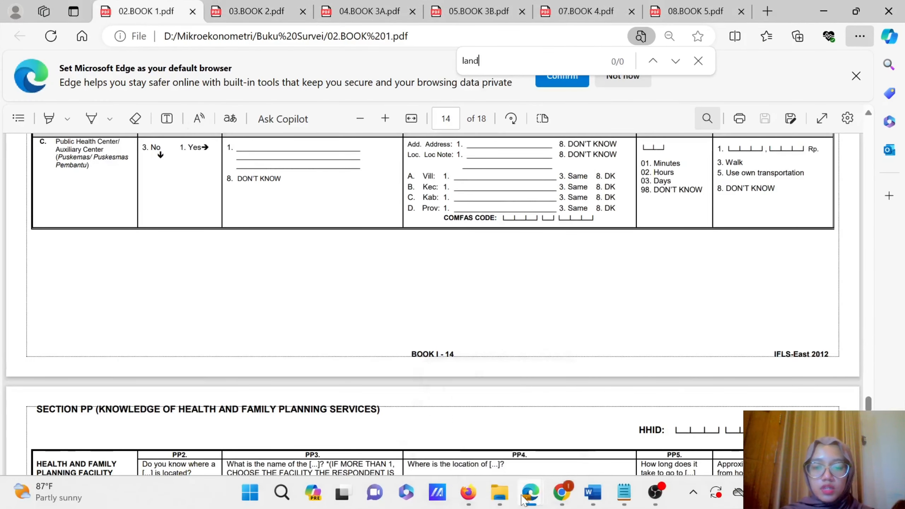
mouse_move(544, 497)
click(535, 371)
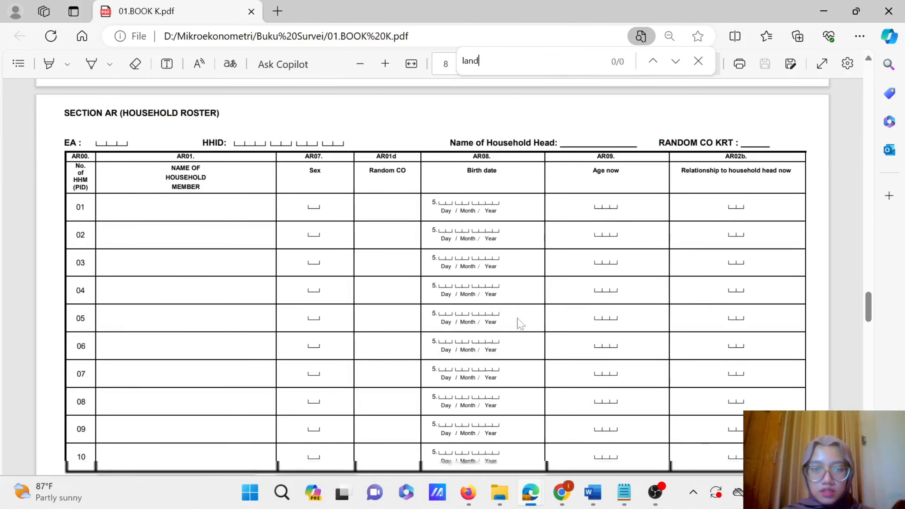
Search the Book K questionnaire for "household"
key(ctrl+f)
text(househo)
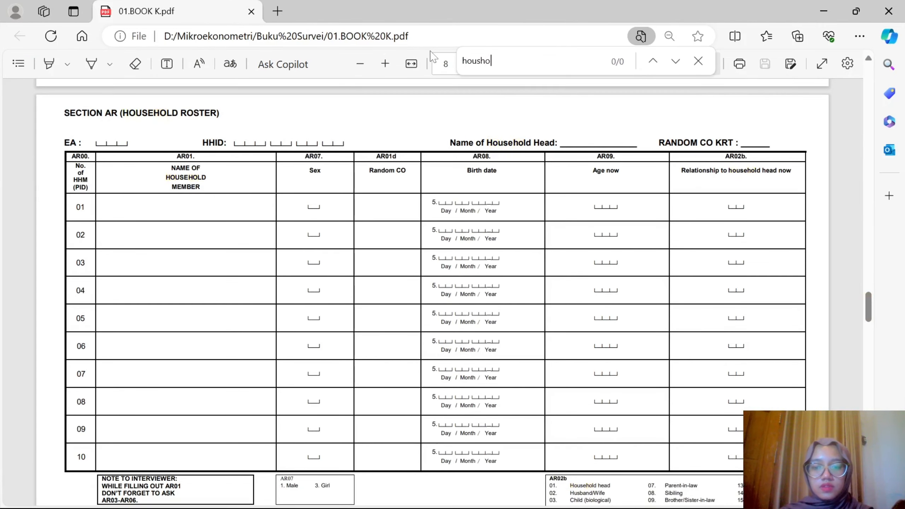
text(l)
key(BackSpace)
key(BackSpace)
key(BackSpace)
text(ehold)
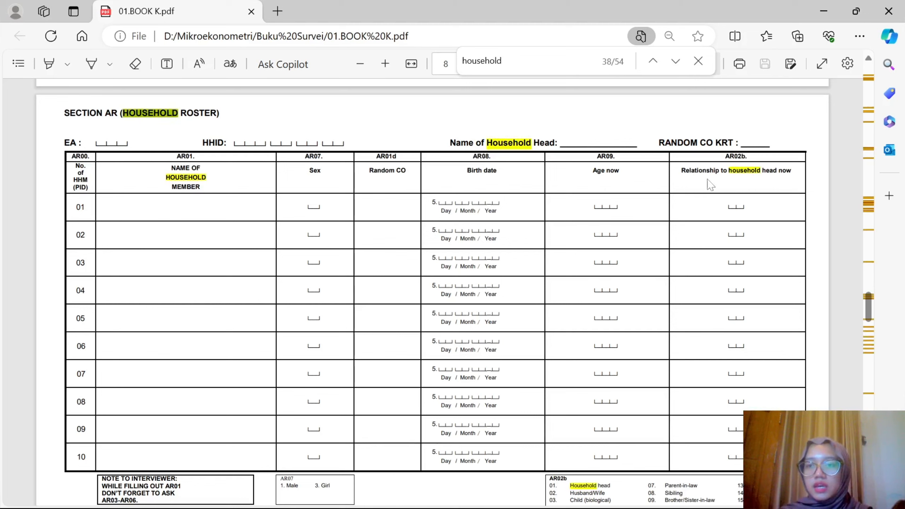
Examine column AR02b with its household head code and the sex column AR07 in the Section AR household roster
drag(686, 171, 733, 159)
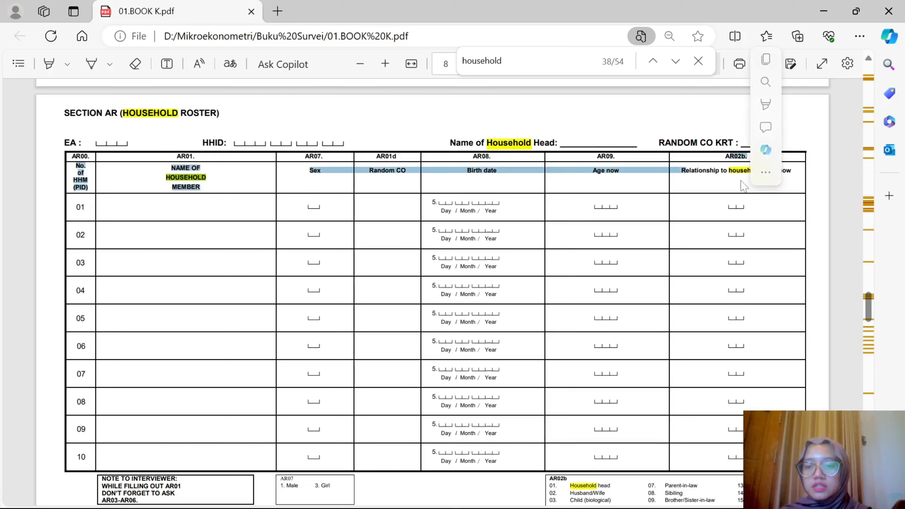
scroll(602, 394, down, 1)
click(602, 394)
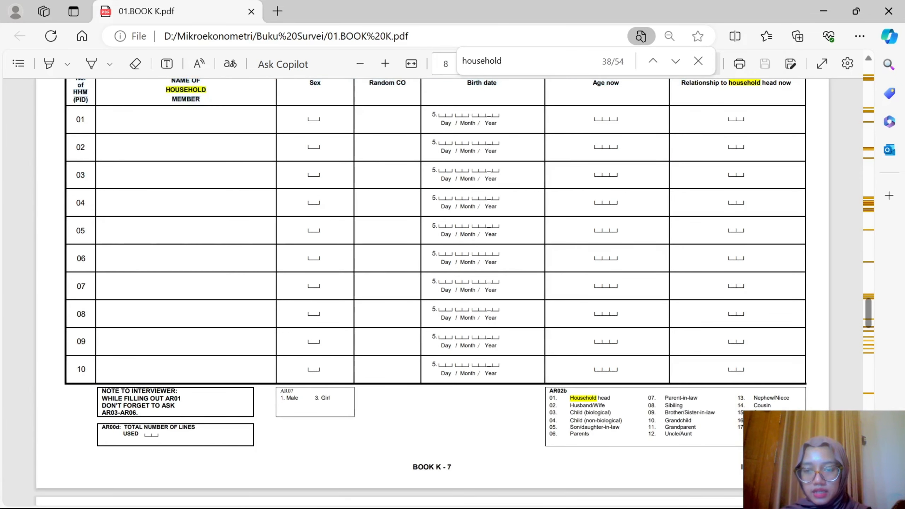
drag(570, 398, 611, 399)
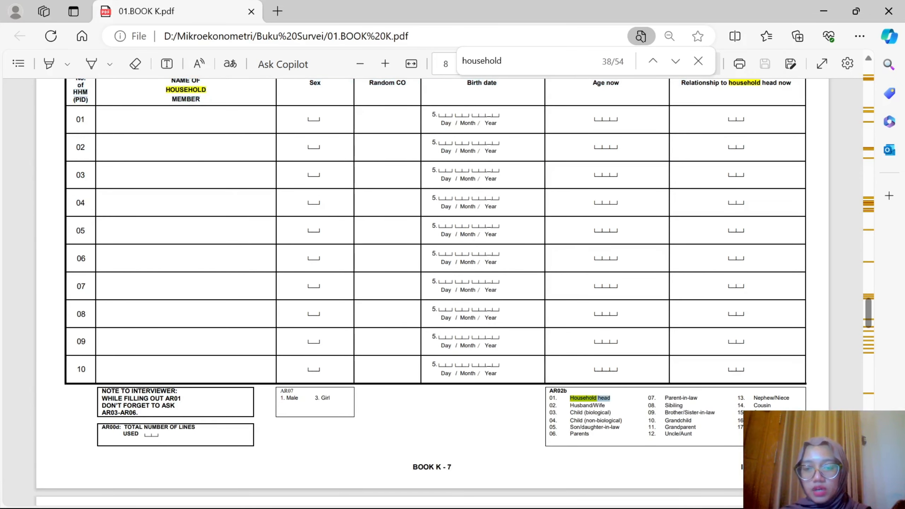
click(611, 399)
scroll(610, 400, up, 1)
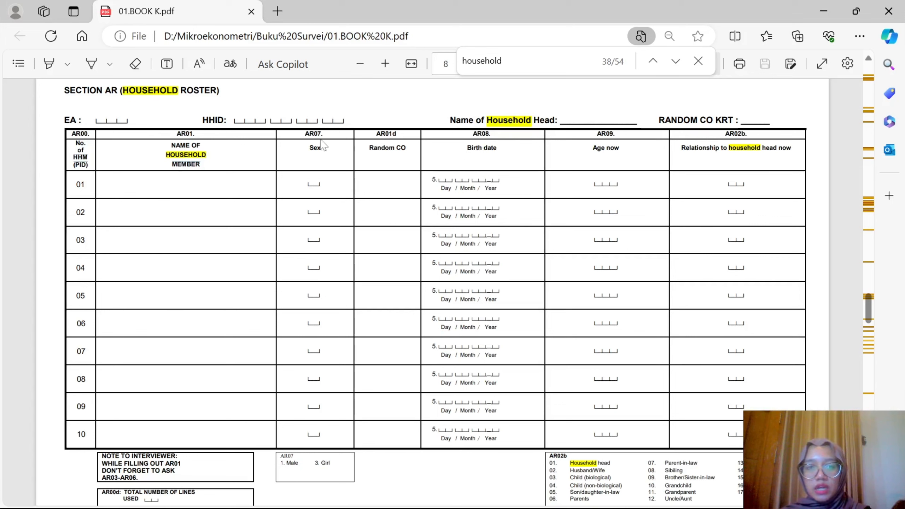
drag(305, 134, 323, 134)
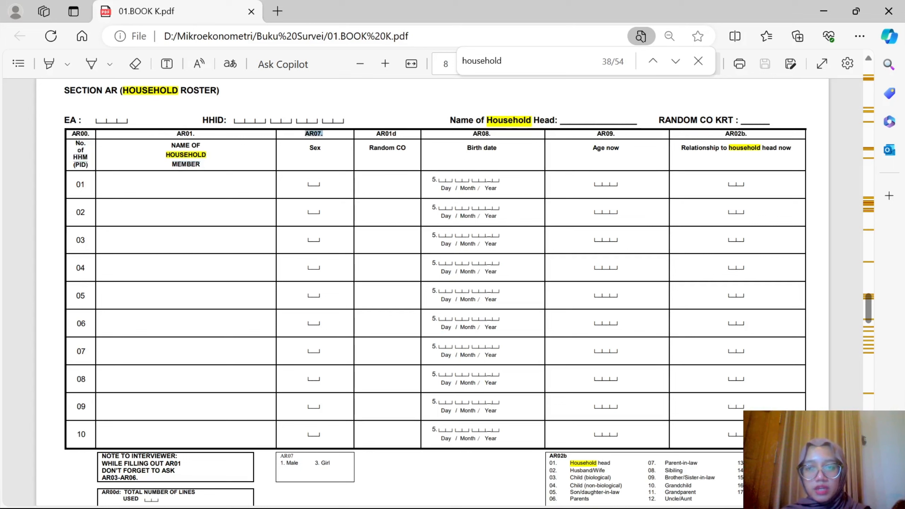
Minimize the Book K window and return to the question 1 variable table in the Kunci Studi Kasus 5 document in Word
click(822, 12)
mouse_move(593, 494)
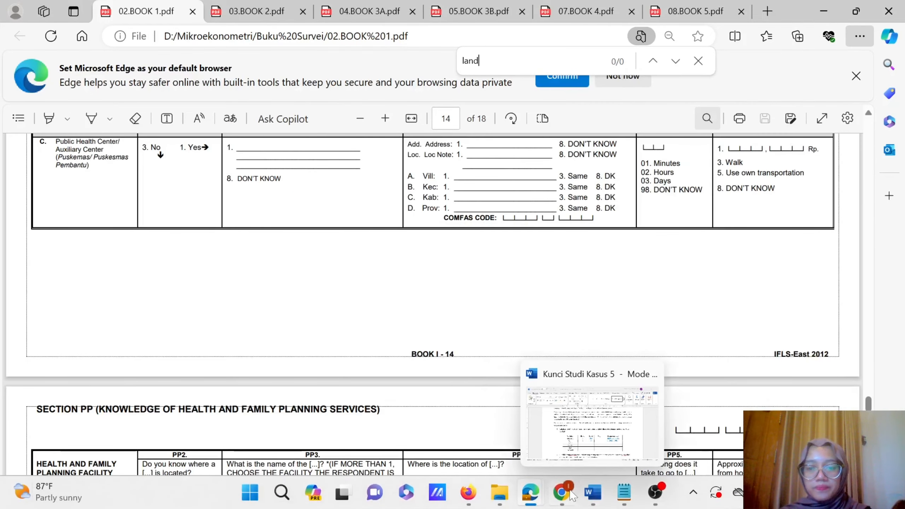
click(589, 433)
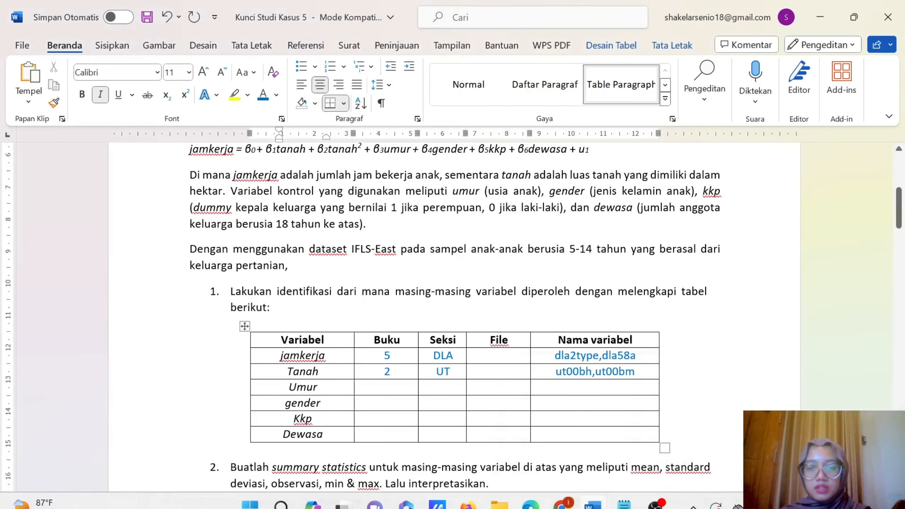
Colour the hidden Kkp row entries blue: K under Buku, AR under Seksi and ar02b,ar07 under Nama variabel
drag(387, 418, 451, 420)
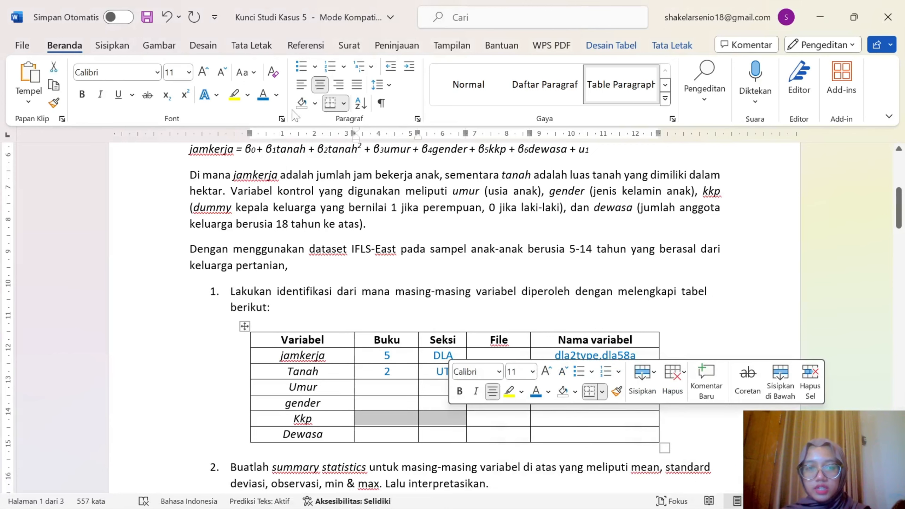
click(262, 100)
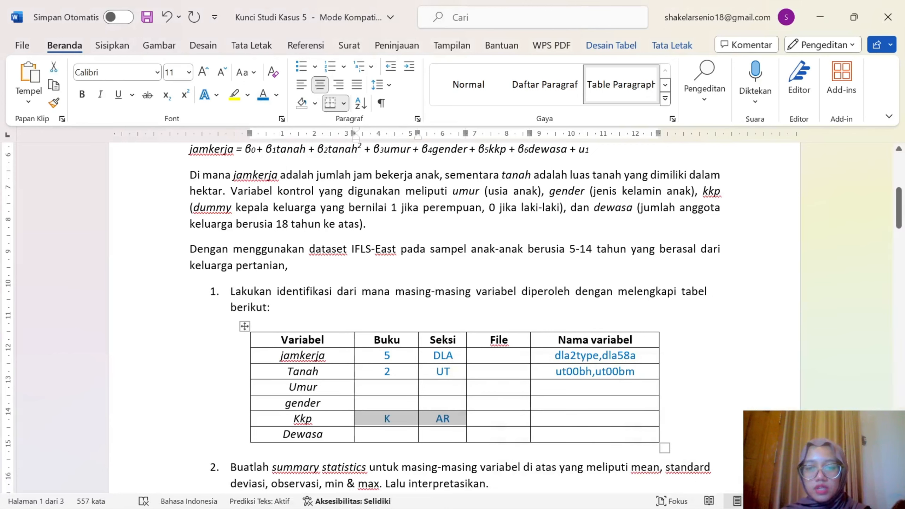
drag(624, 419, 568, 420)
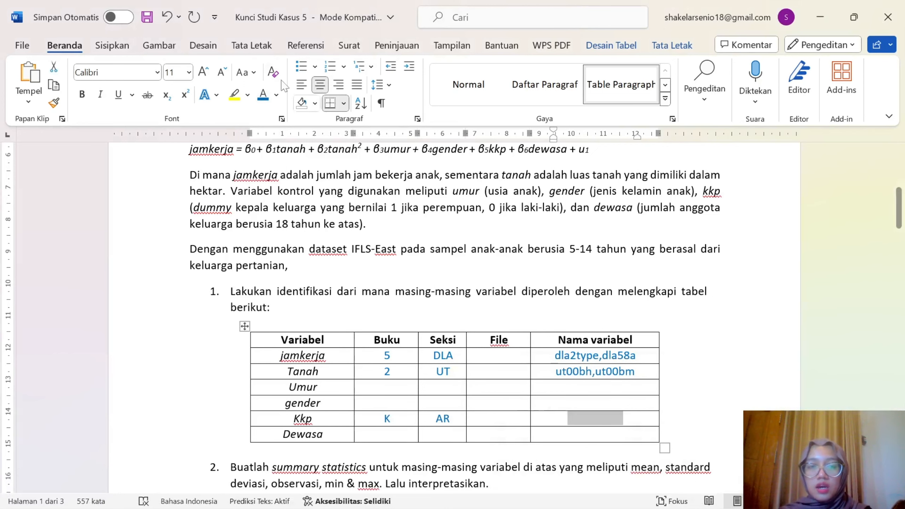
click(263, 96)
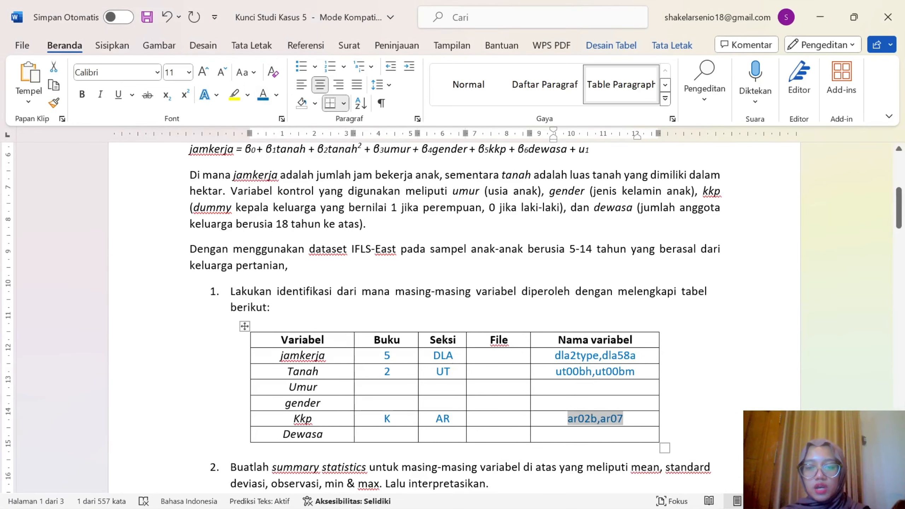
Minimize the Word, Edge and OBS windows and launch Stata from the desktop
scroll(524, 307, down, 3)
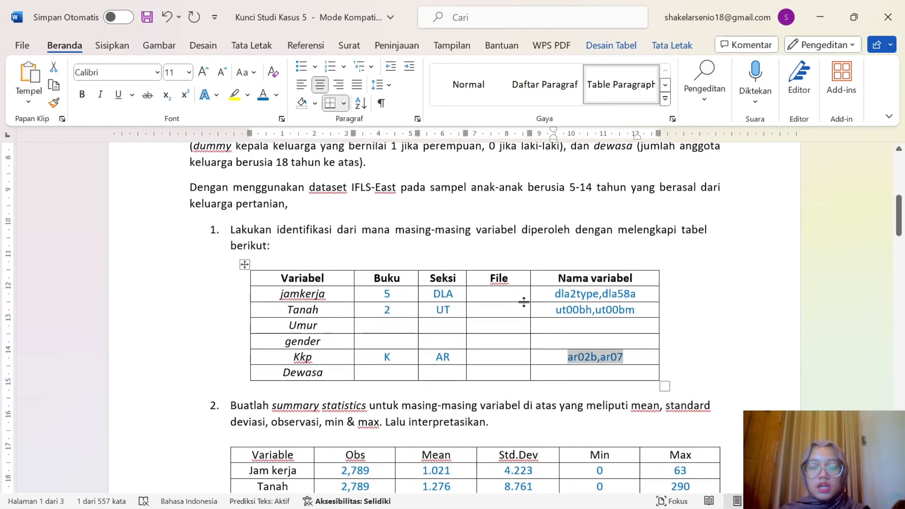
scroll(525, 307, up, 2)
scroll(524, 306, up, 2)
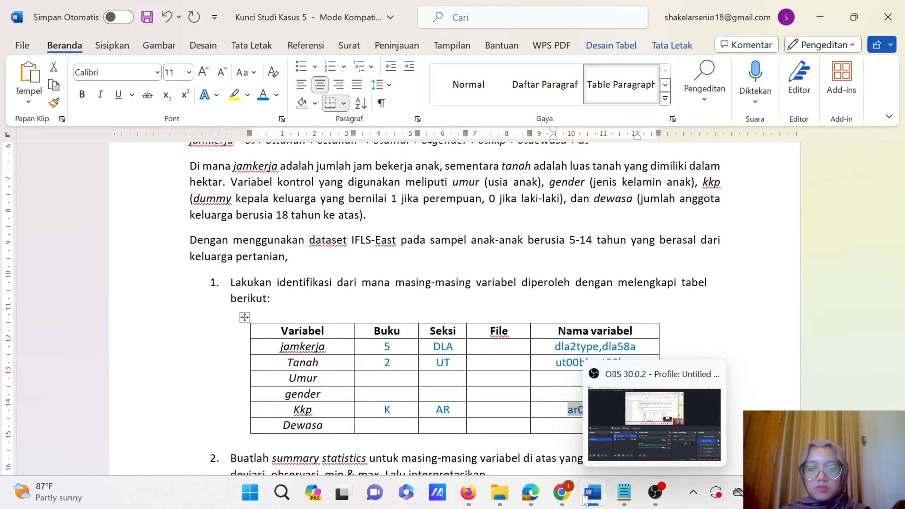
click(817, 10)
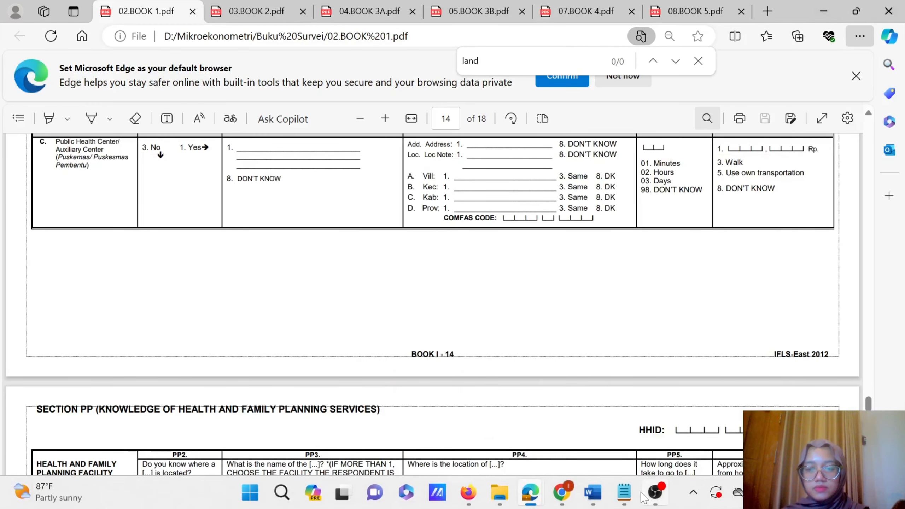
click(823, 9)
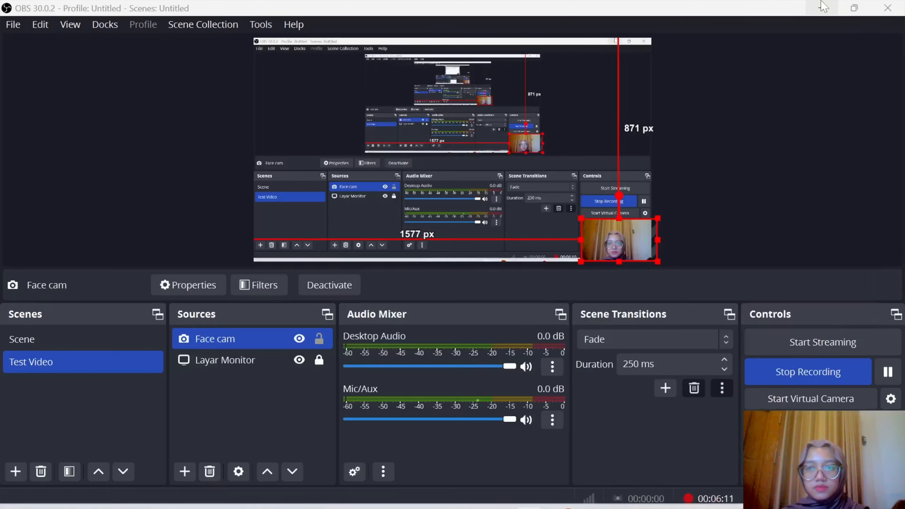
click(823, 8)
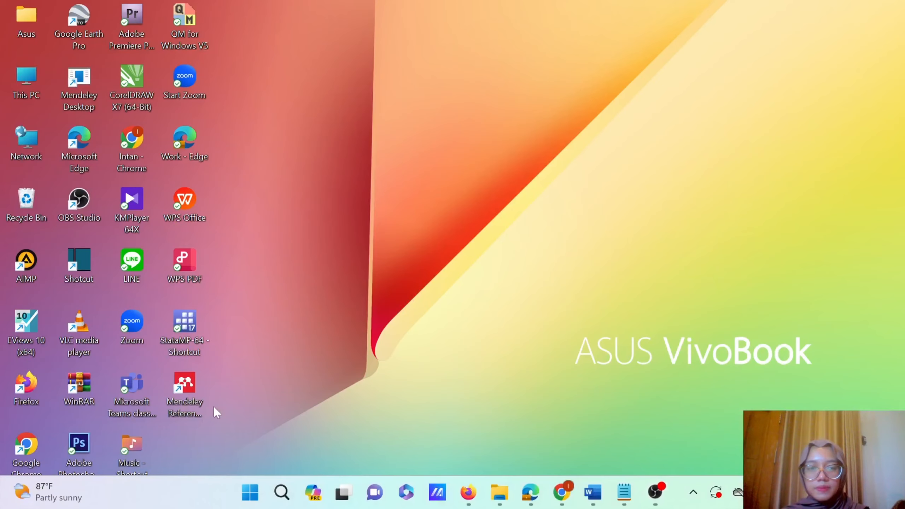
double_click(180, 323)
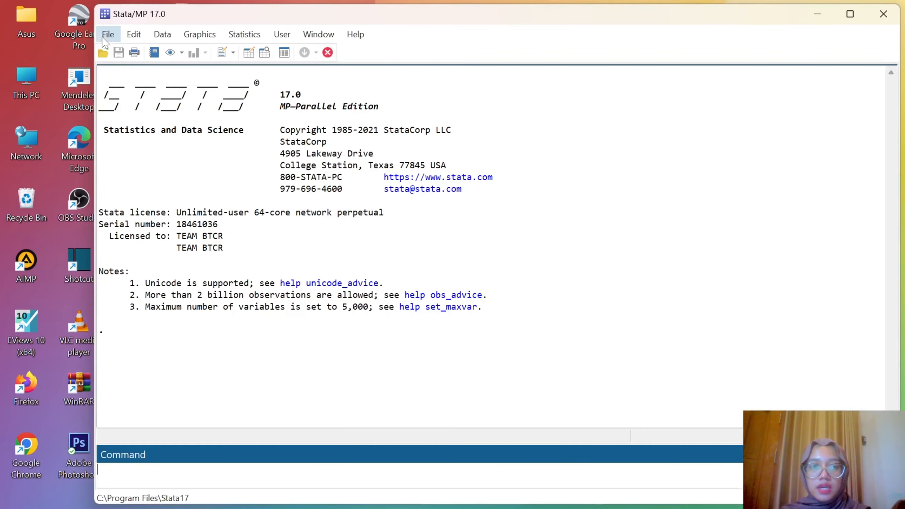
Open the dataset B5_DLA1.dta from the Mikroekonometri\Dataset HH folder on drive D
click(106, 35)
click(136, 52)
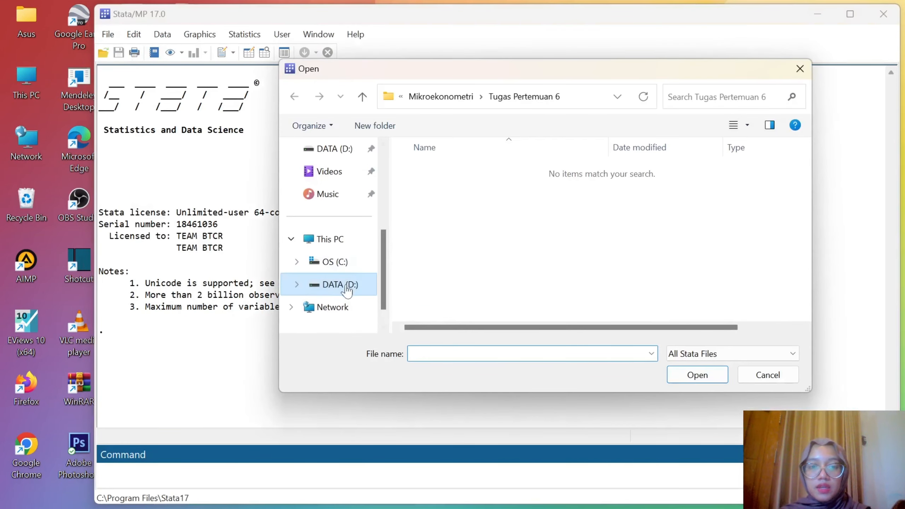
click(342, 286)
double_click(490, 263)
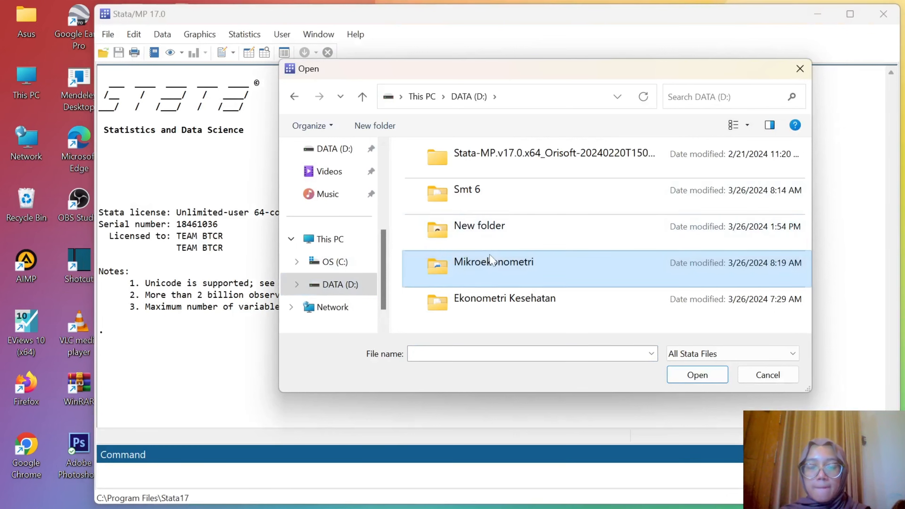
double_click(469, 194)
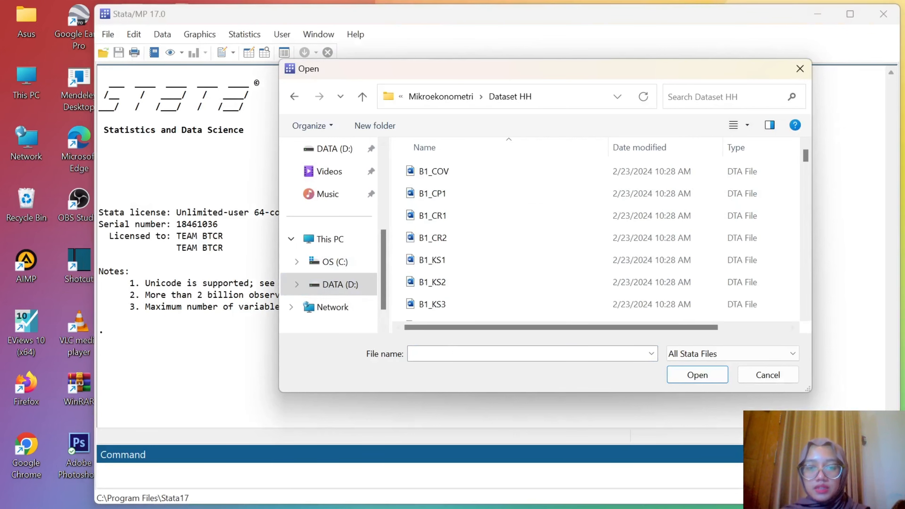
text(b5)
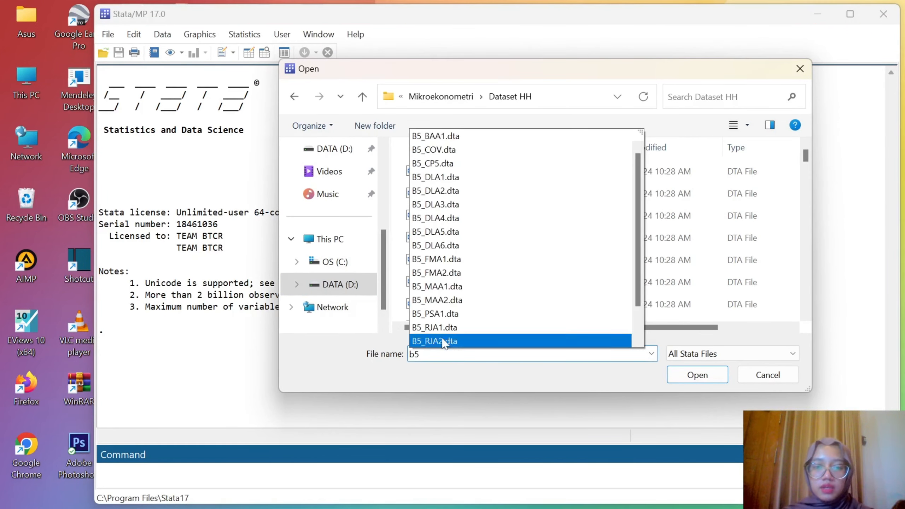
text(_dla)
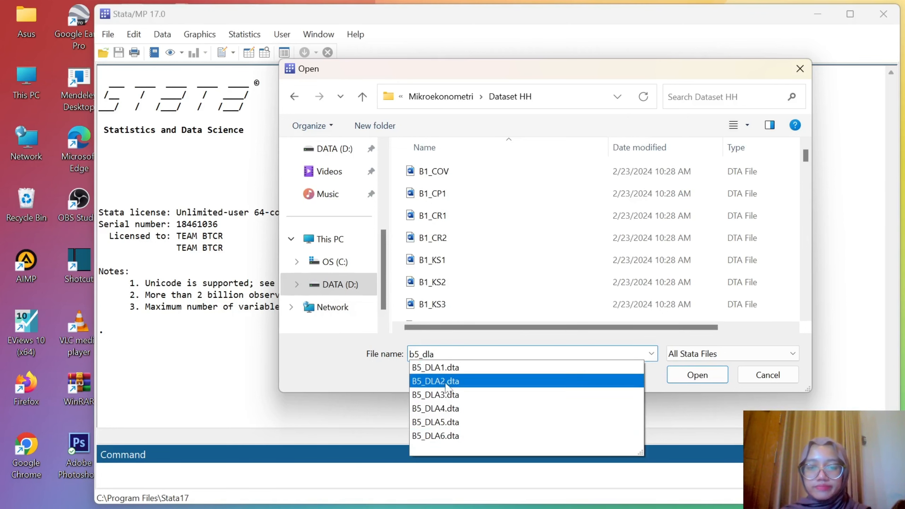
click(431, 368)
click(696, 376)
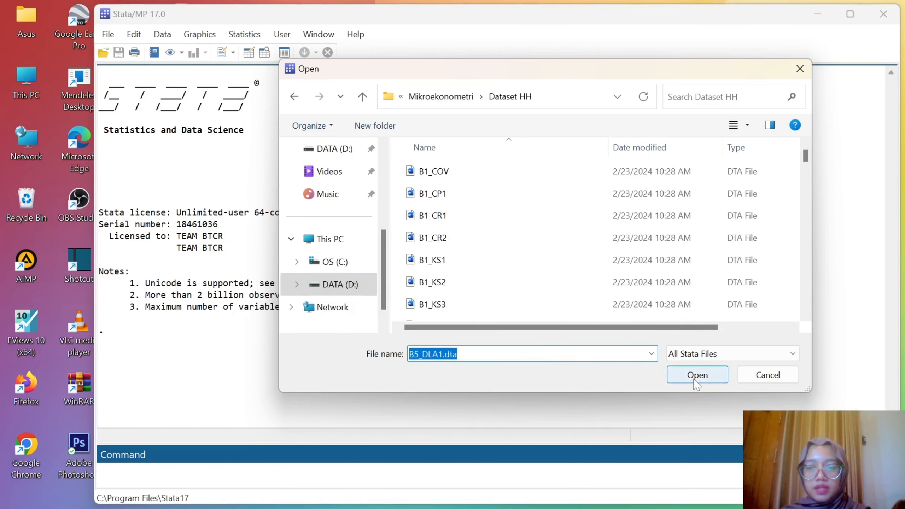
Show the list of dataset variables and filter it by "dl" to check the B5_DLA1 variables
click(319, 34)
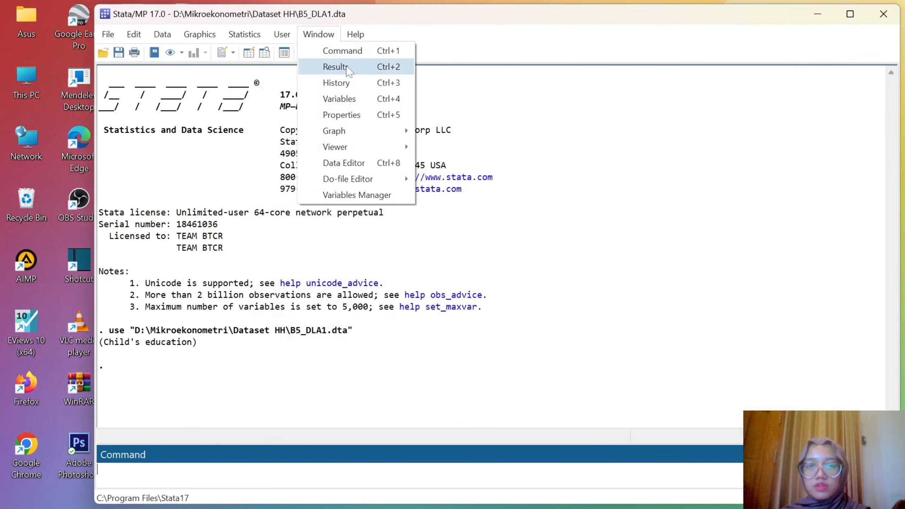
click(363, 100)
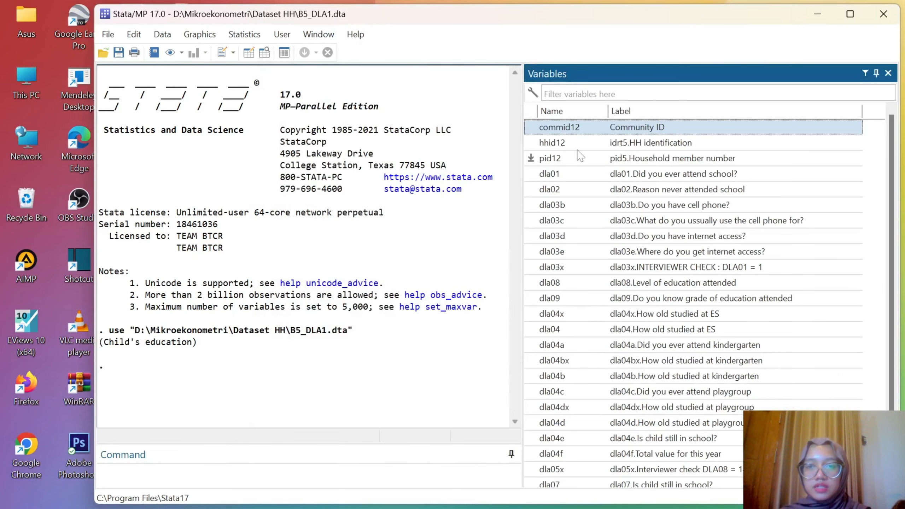
text(dl)
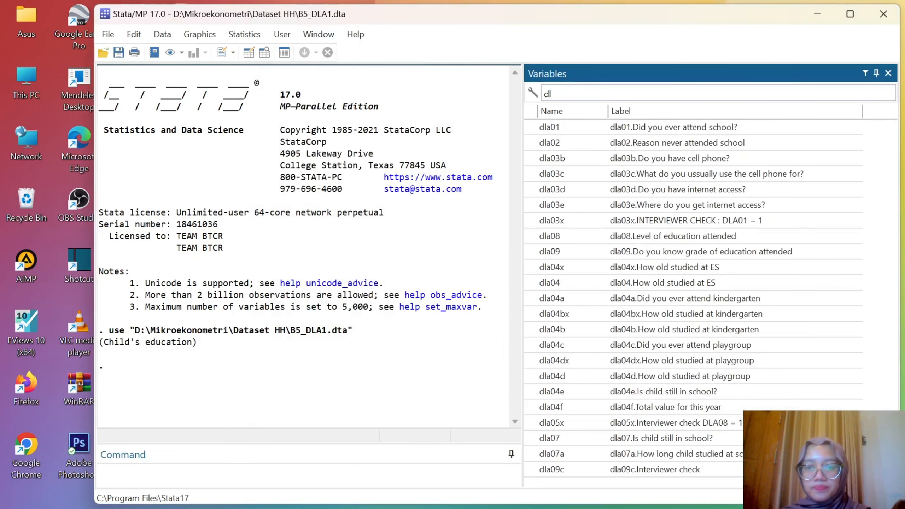
mouse_move(559, 496)
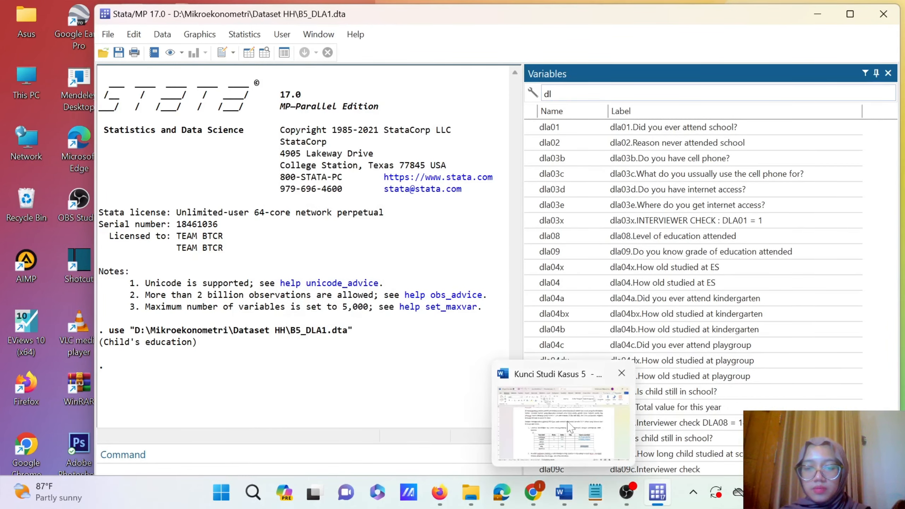
mouse_move(571, 426)
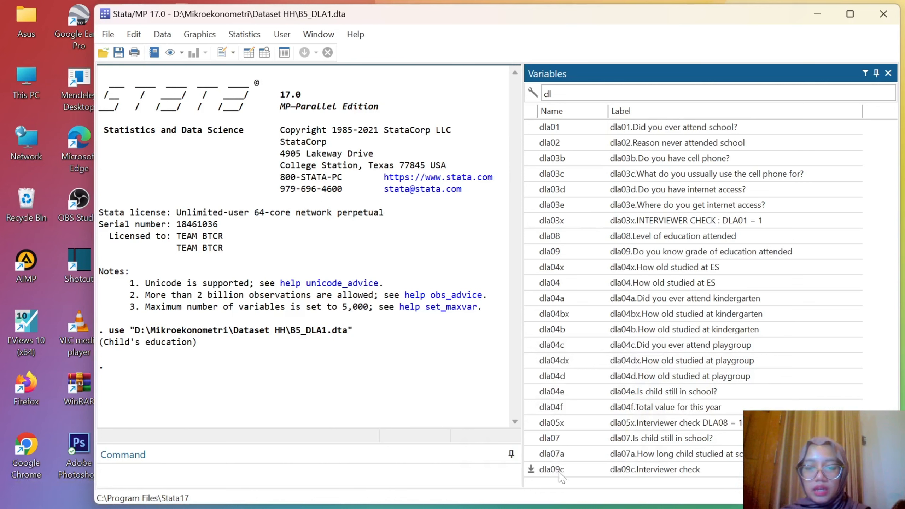
Open the dataset B5_DLA5.dta to check whether it holds the jamkerja variables
click(108, 34)
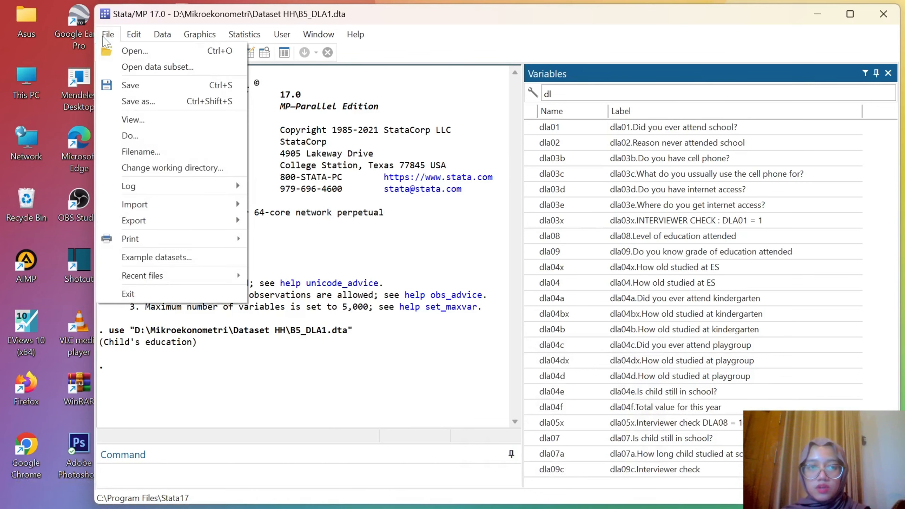
click(131, 51)
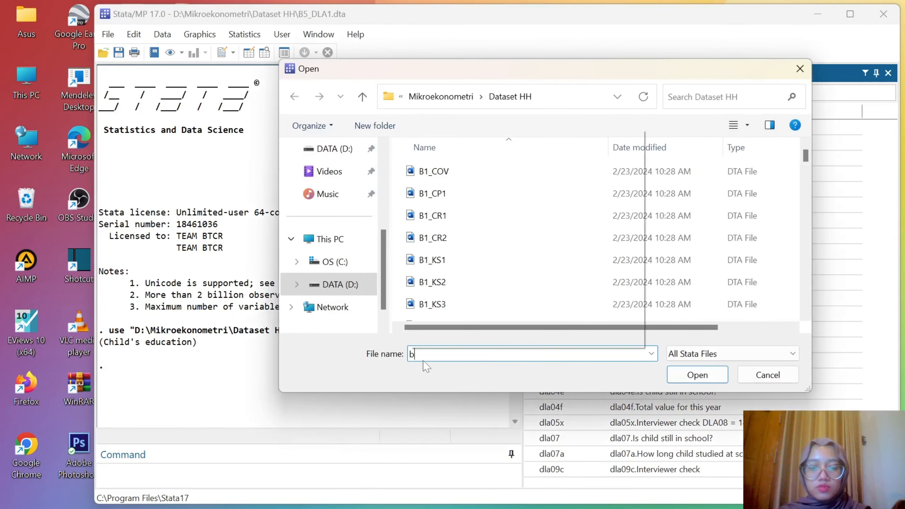
text(b5_dla)
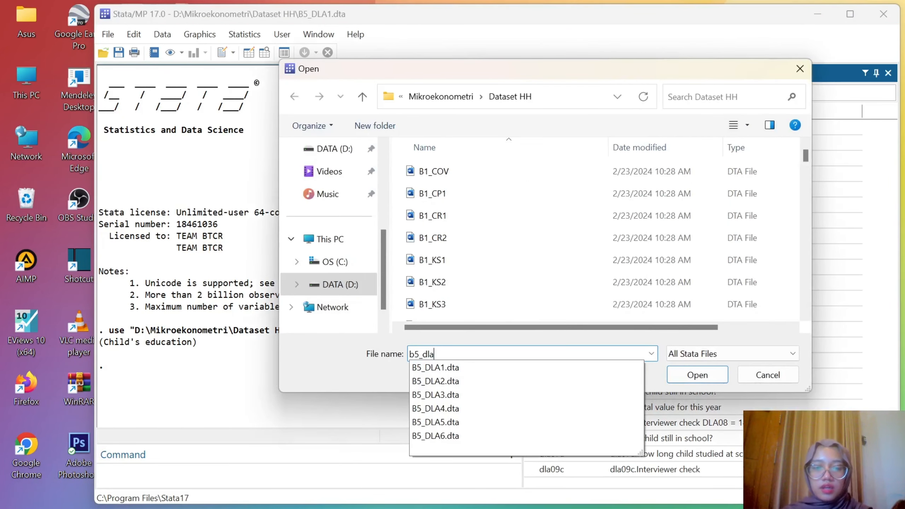
click(444, 423)
click(694, 379)
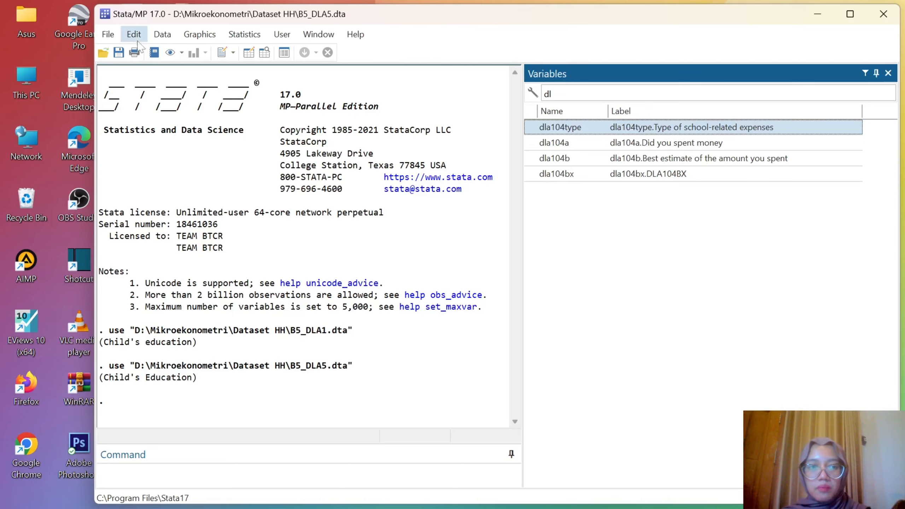
Open the dataset B5_DLA6.dta from the Dataset HH folder
click(108, 34)
click(146, 54)
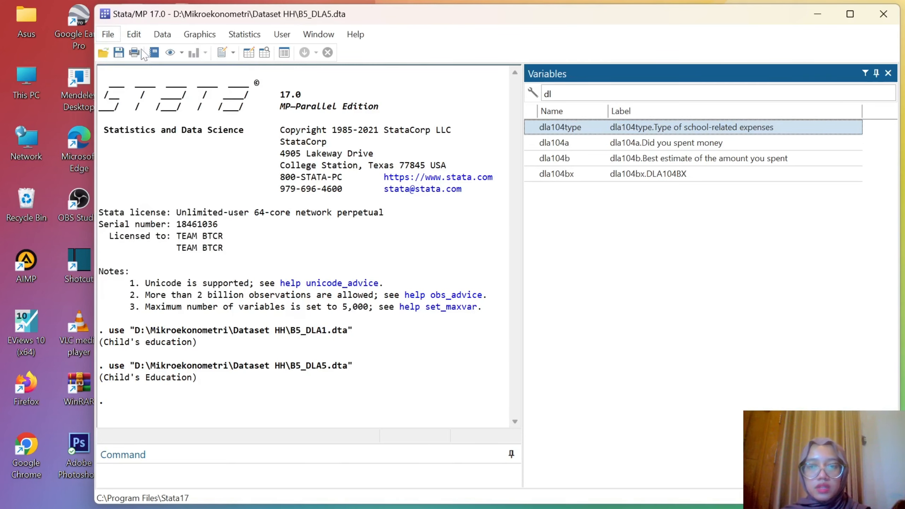
text(b5)
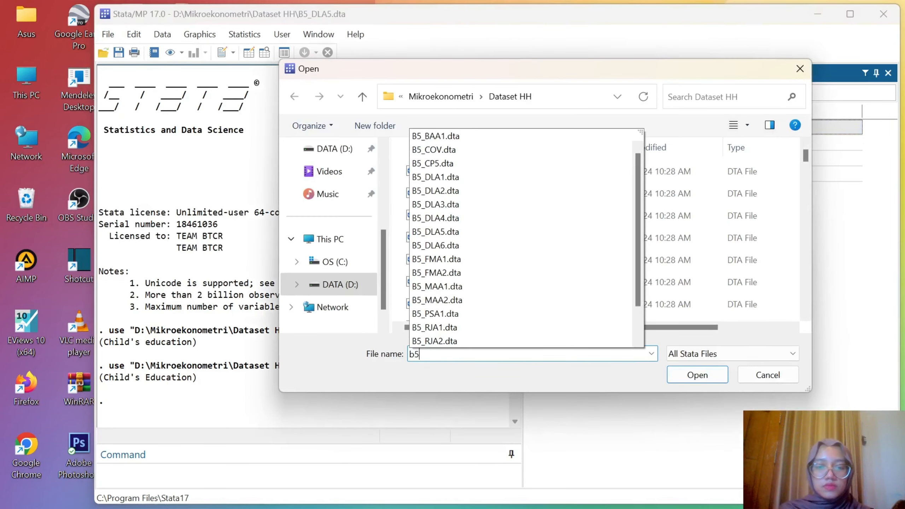
text(_dla)
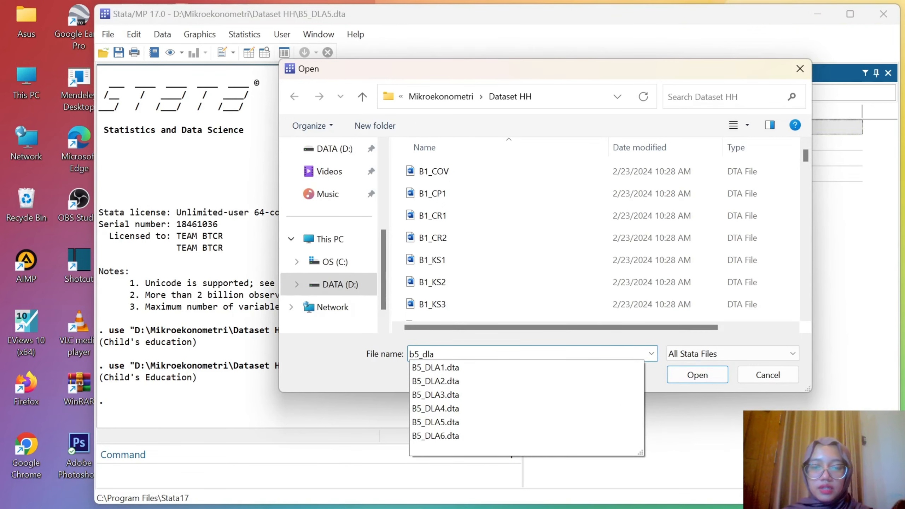
click(452, 435)
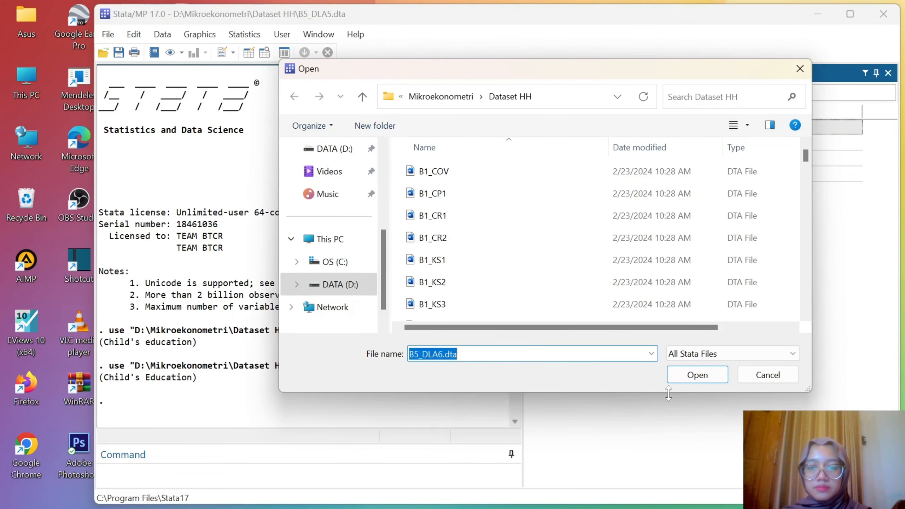
click(697, 375)
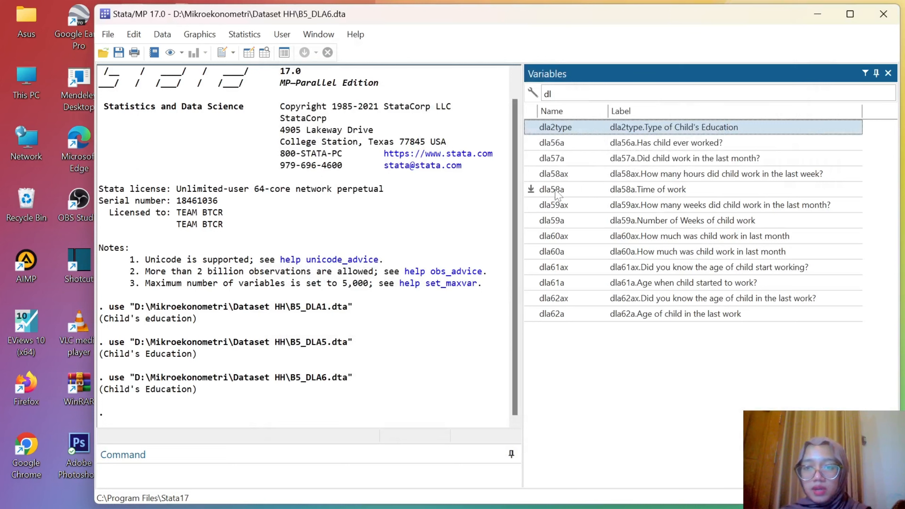
Check dla58a and dla2type in the variable list and highlight the file name B5_DLA6 in the results output
click(566, 185)
click(570, 127)
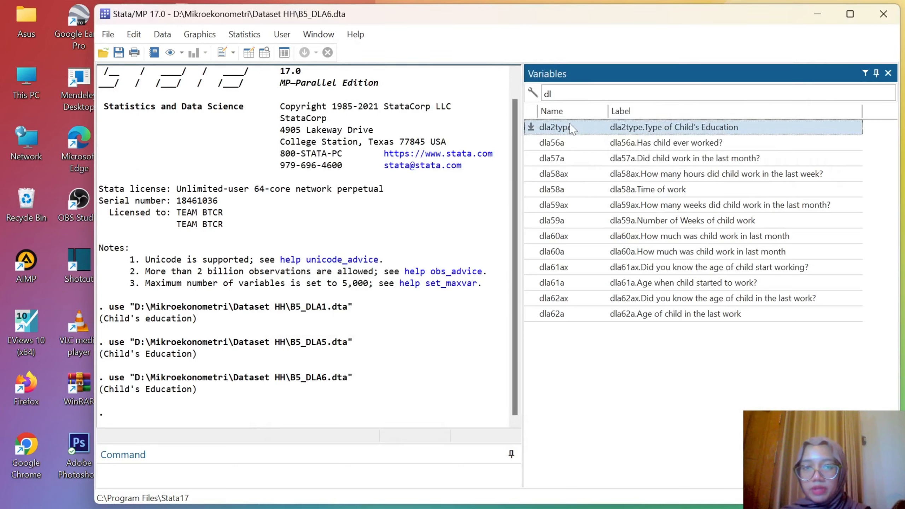
drag(286, 379, 328, 383)
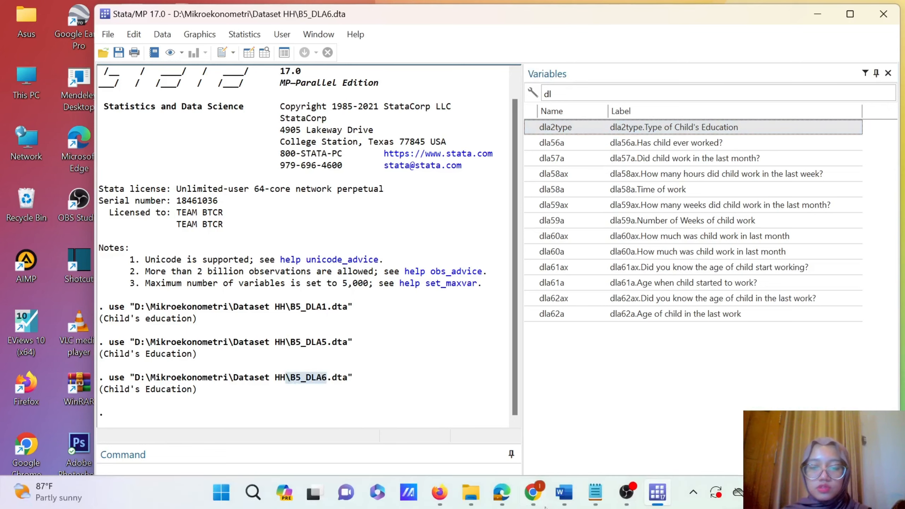
Return to the Kunci Studi Kasus 5 document in Word and colour the jamkerja row's hidden File entry B5_DLA6 blue
click(559, 499)
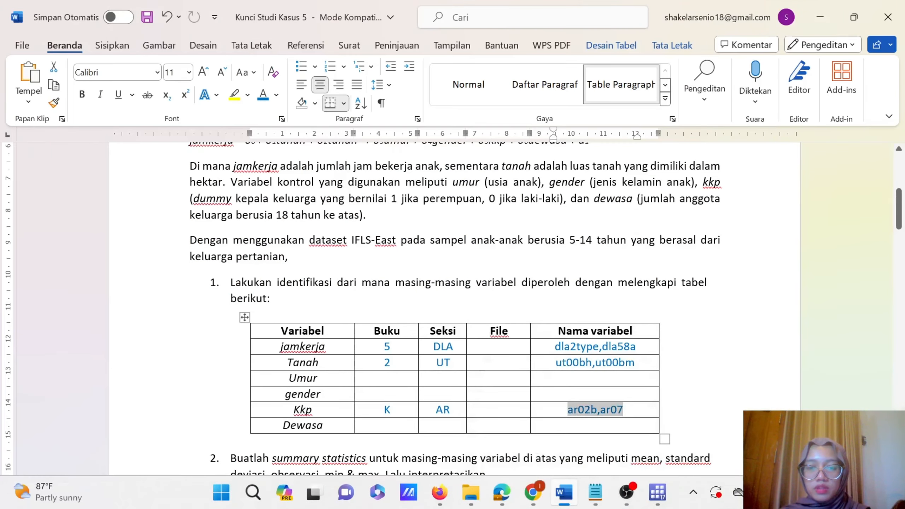
click(515, 346)
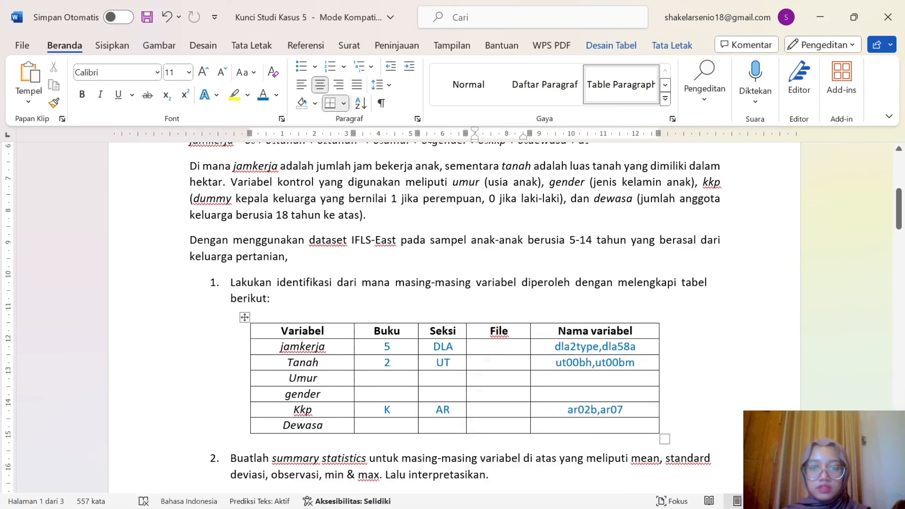
double_click(516, 346)
click(261, 93)
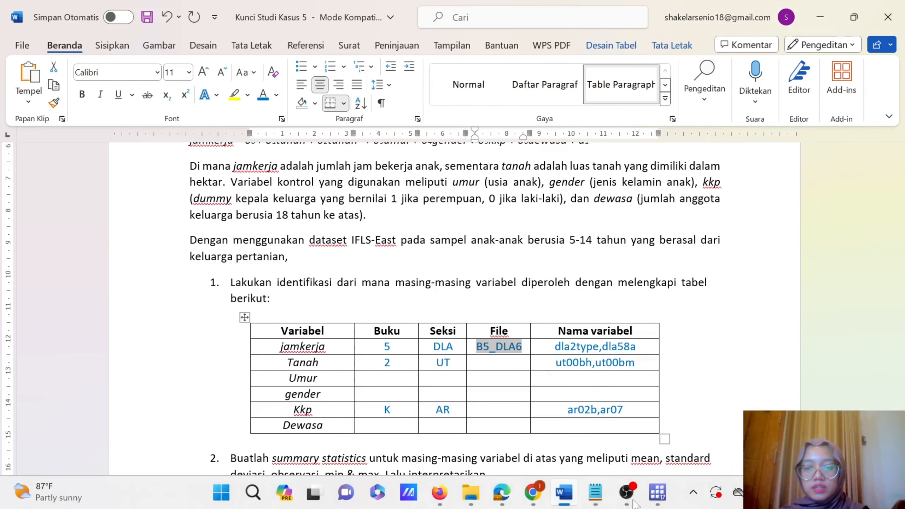
Switch to Stata and open the dataset B2_UT1.dta from the Dataset HH folder
mouse_move(667, 496)
click(655, 426)
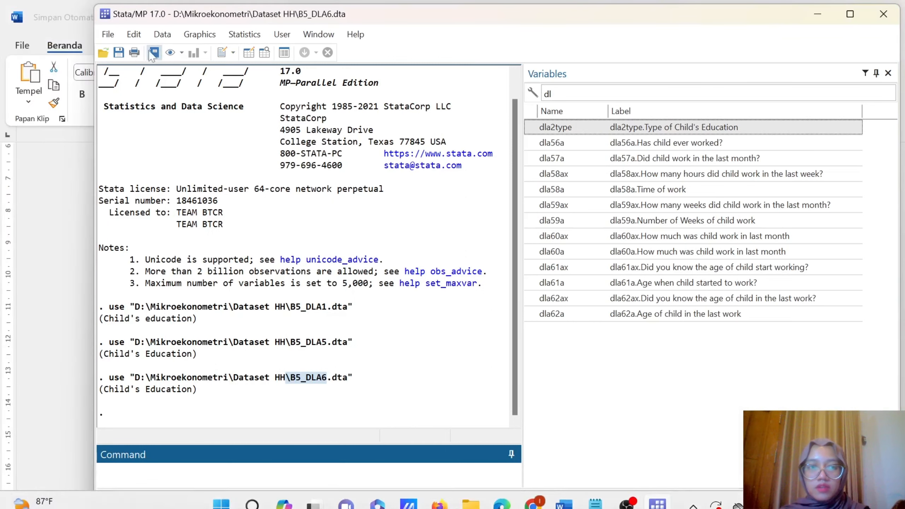
click(108, 34)
click(128, 51)
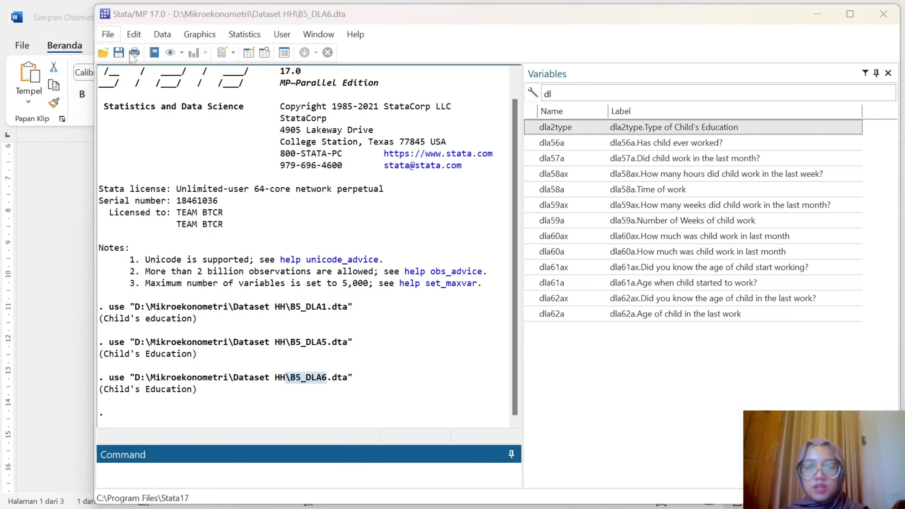
text(b)
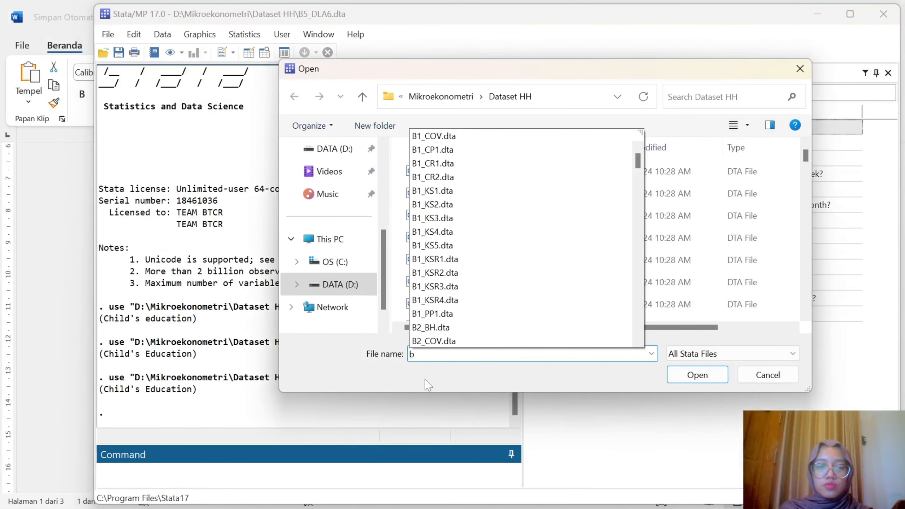
text(2)
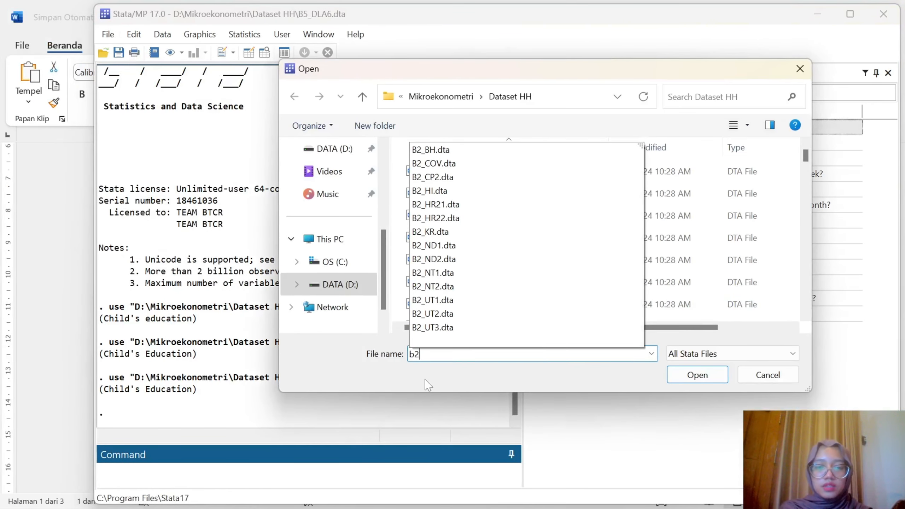
click(456, 302)
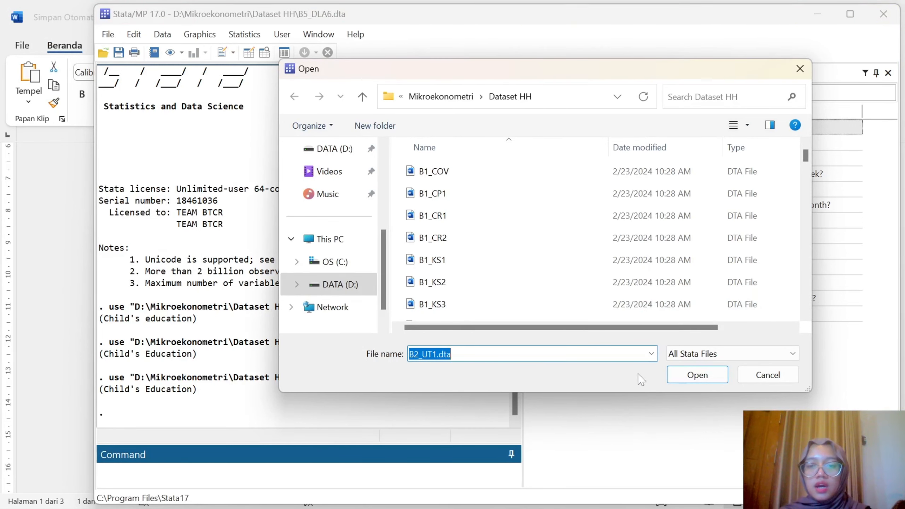
click(679, 375)
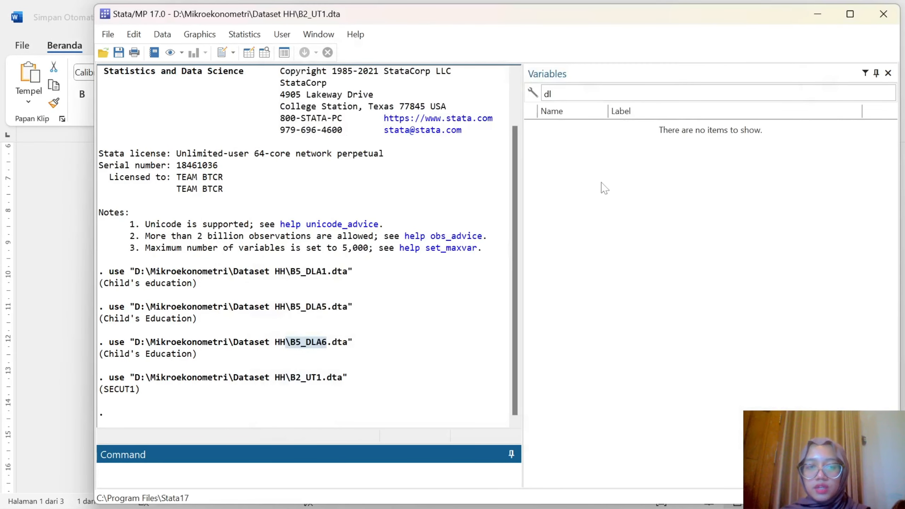
Clear the variable list's filter to check B2_UT1 for the land variables ut00bh and ut00bm
click(319, 35)
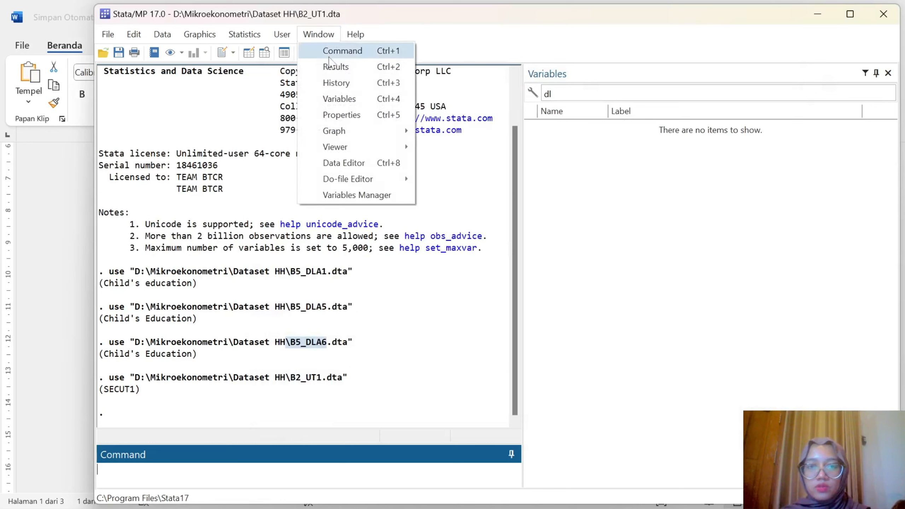
click(342, 98)
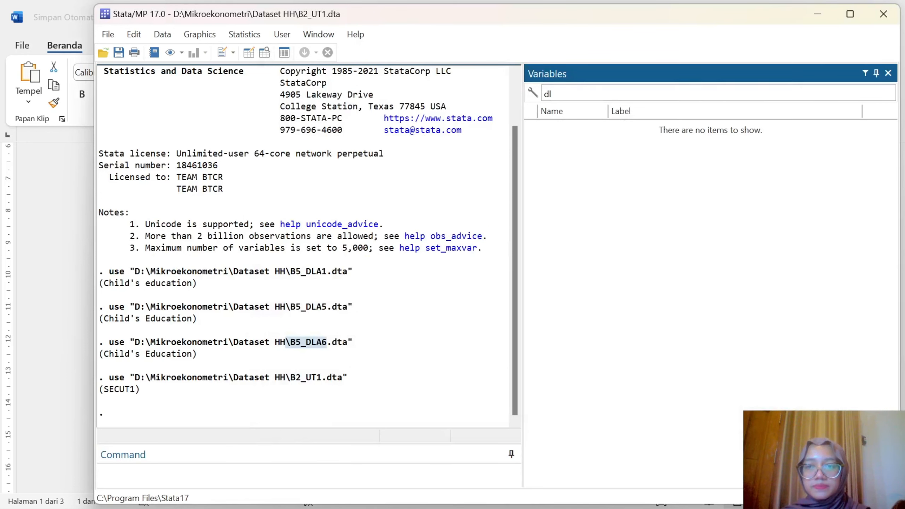
text(ut)
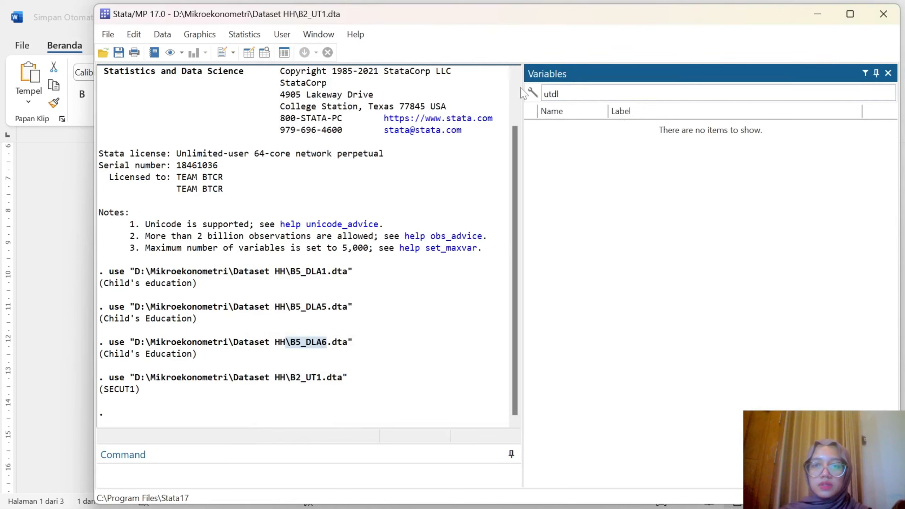
drag(567, 95, 512, 92)
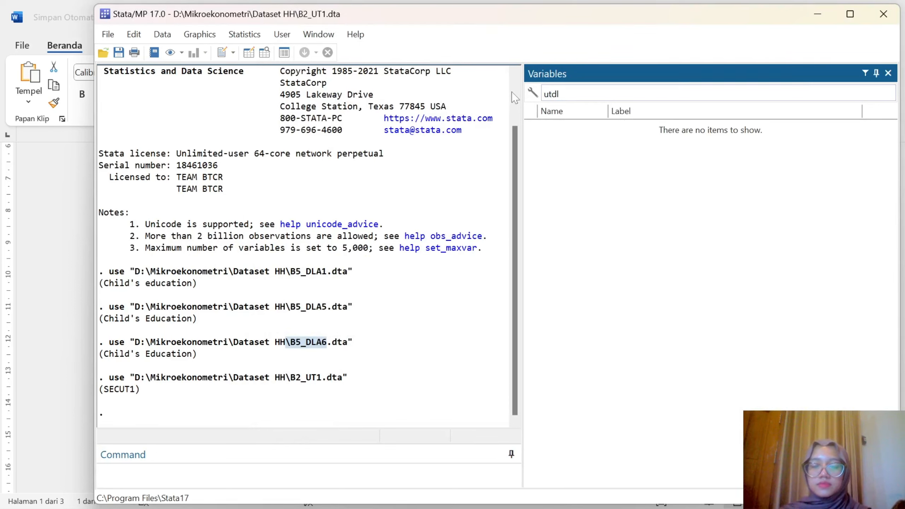
key(BackSpace)
key(BackSpace)
key(BackSpace)
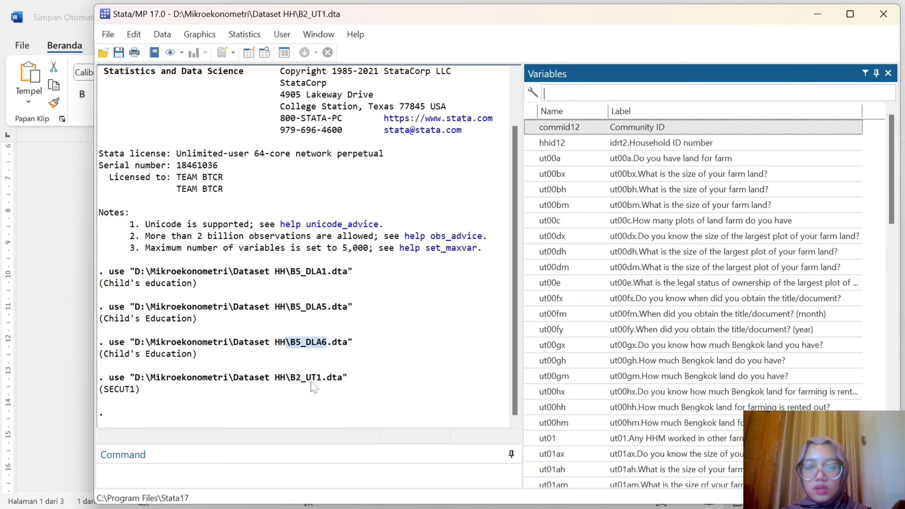
Return to the Kunci Studi Kasus 5 document in Word and colour the Tanah row's hidden File entry B2_UT1 blue
click(62, 296)
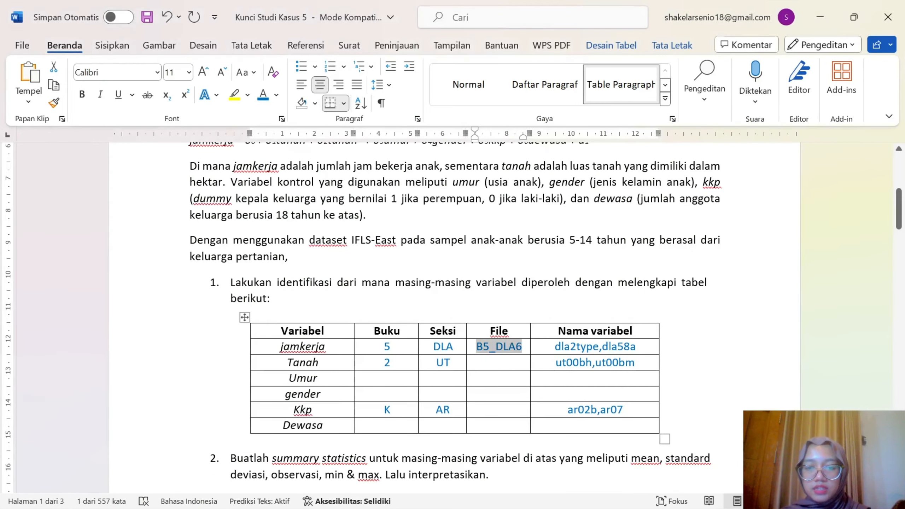
drag(520, 363, 479, 363)
click(263, 99)
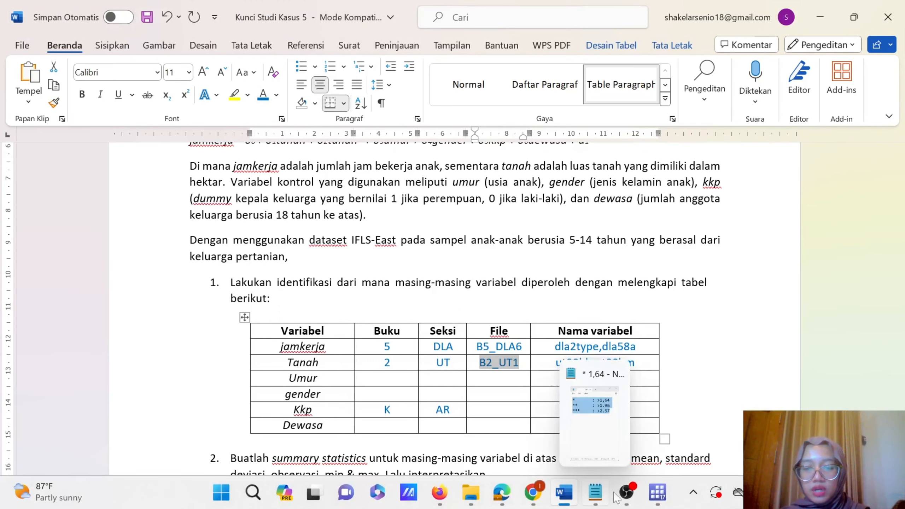
Switch to Stata, open BK_AR1.dta from the Dataset HH folder and check ar07 and ar02b in its variable list
click(652, 498)
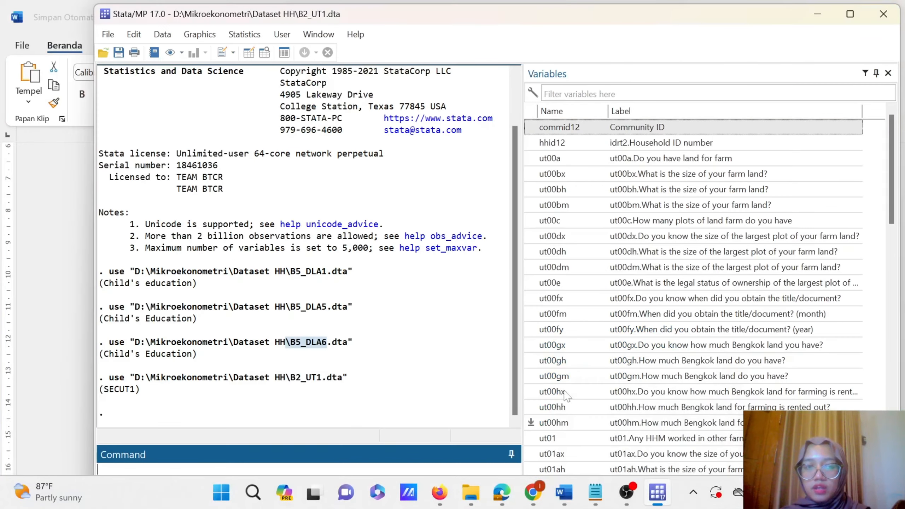
click(108, 34)
click(138, 52)
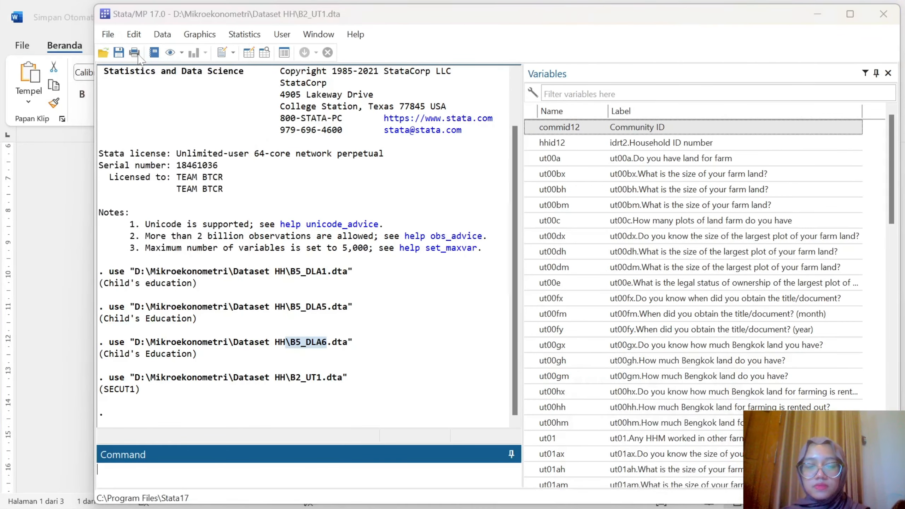
text(bk)
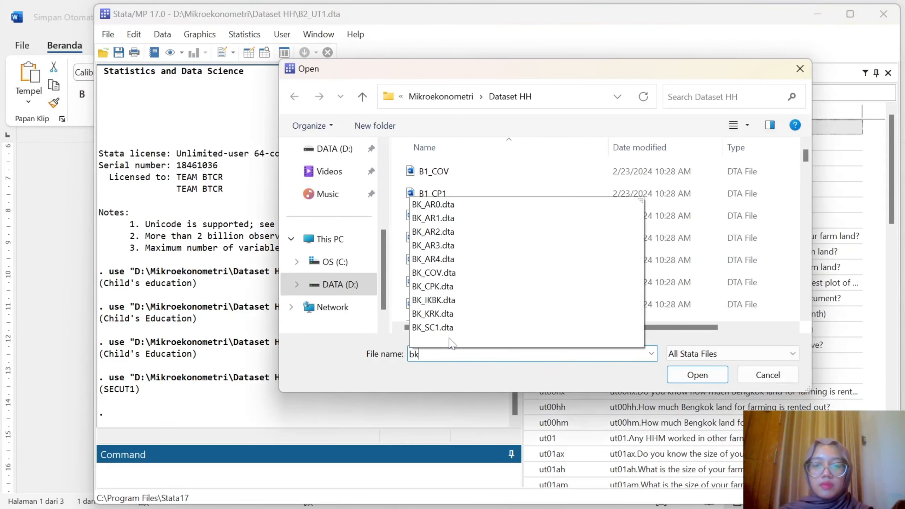
click(463, 219)
click(695, 375)
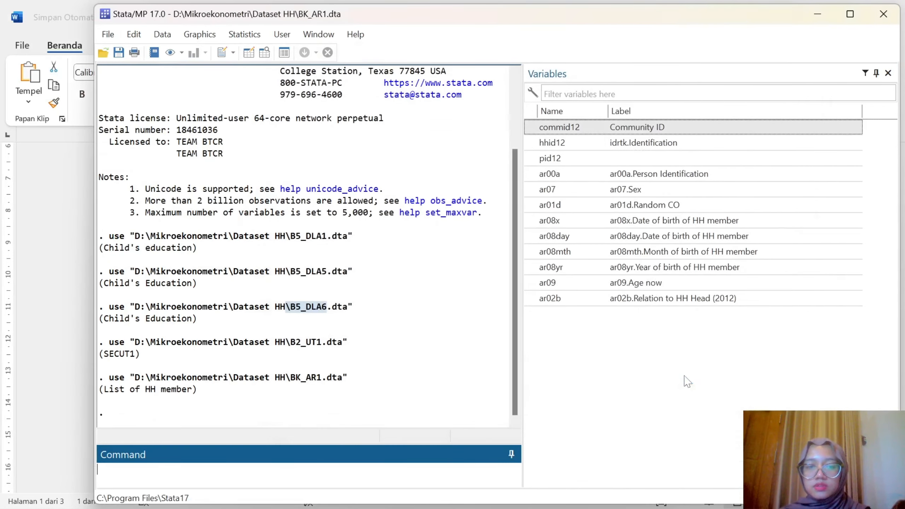
click(559, 191)
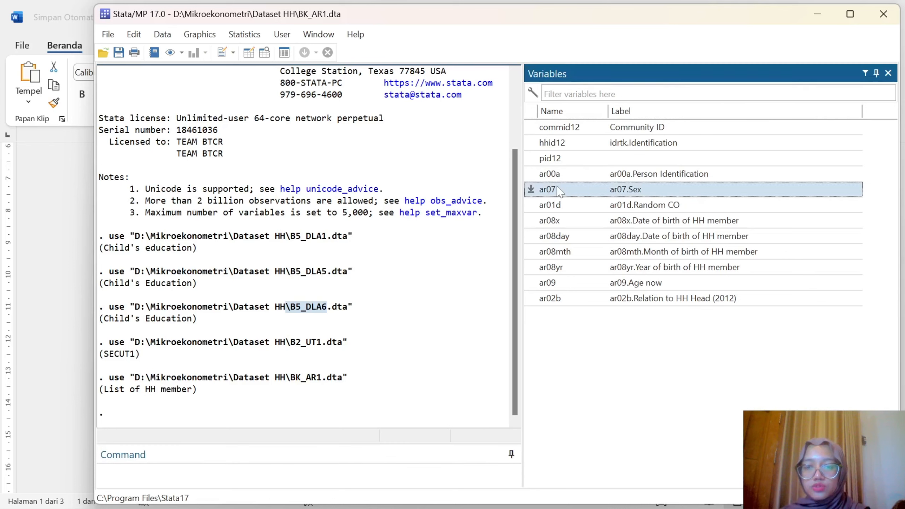
click(571, 302)
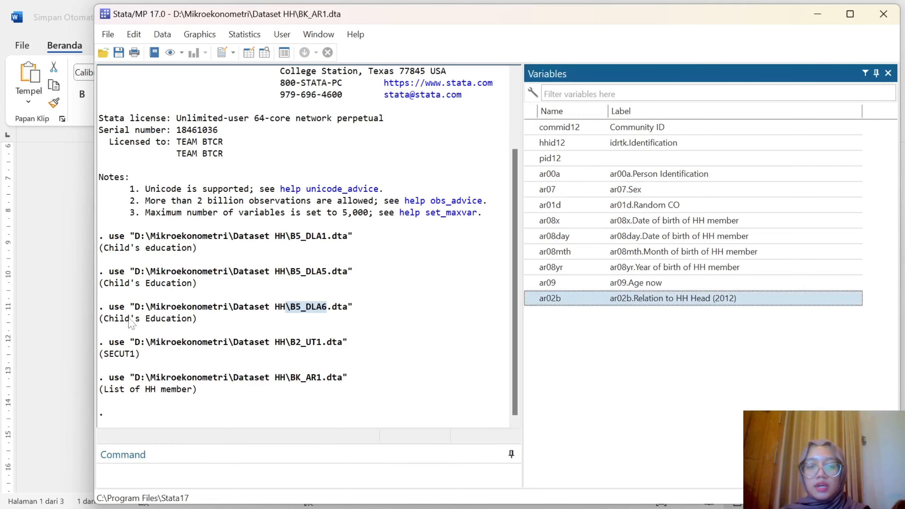
Return to the Word document and colour the Kkp row's hidden File entry BK_AR1 blue
click(79, 314)
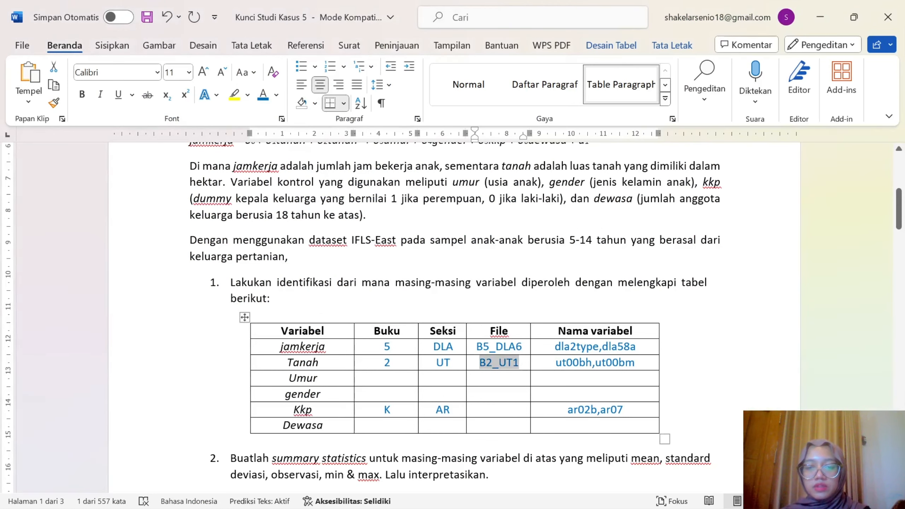
double_click(499, 410)
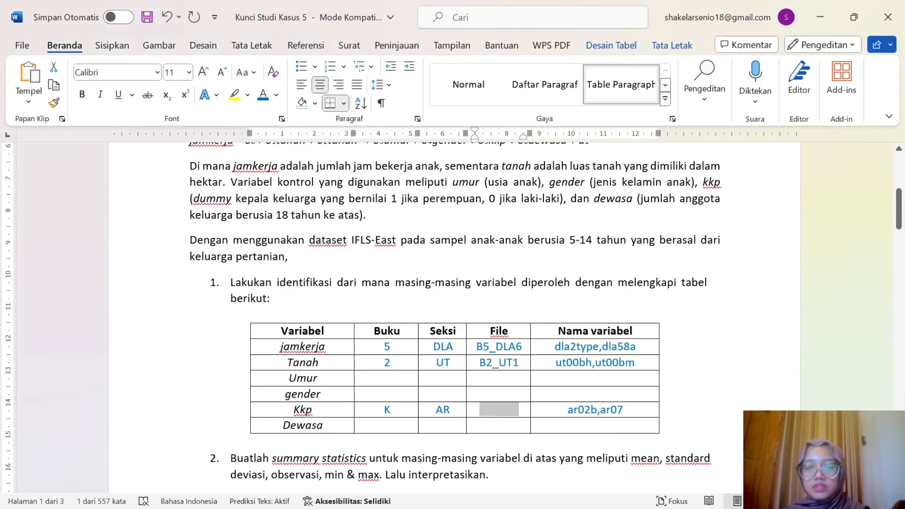
click(263, 99)
Review the Umur, gender, Kkp and Dewasa rows in question 1 and the summary statistics table in question 2
scroll(279, 335, down, 1)
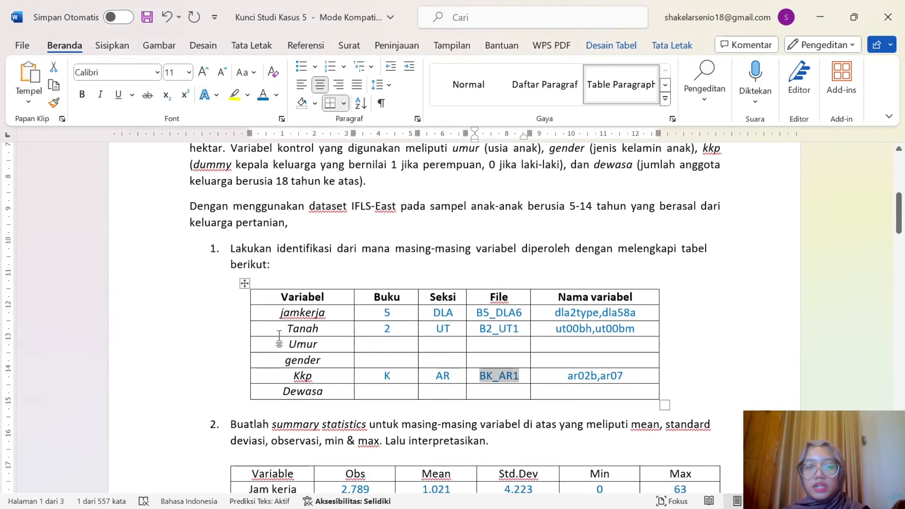
drag(281, 340, 333, 392)
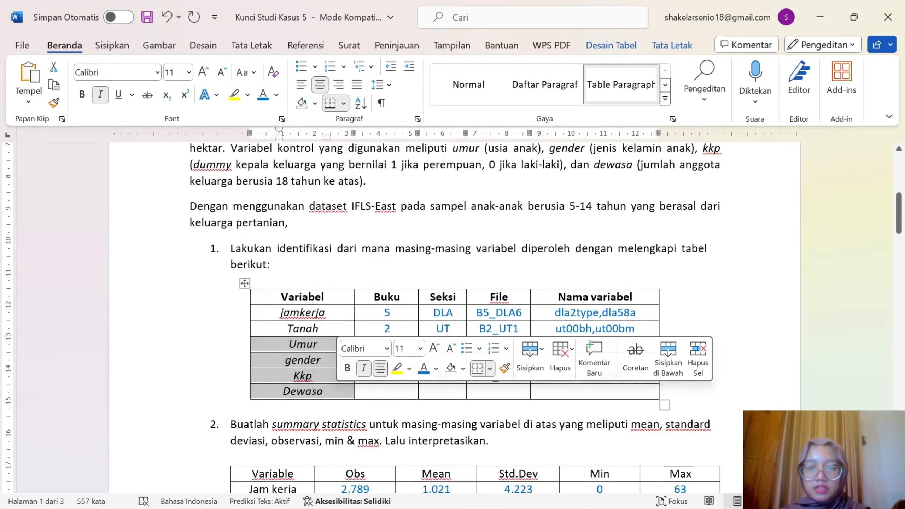
scroll(365, 317, down, 2)
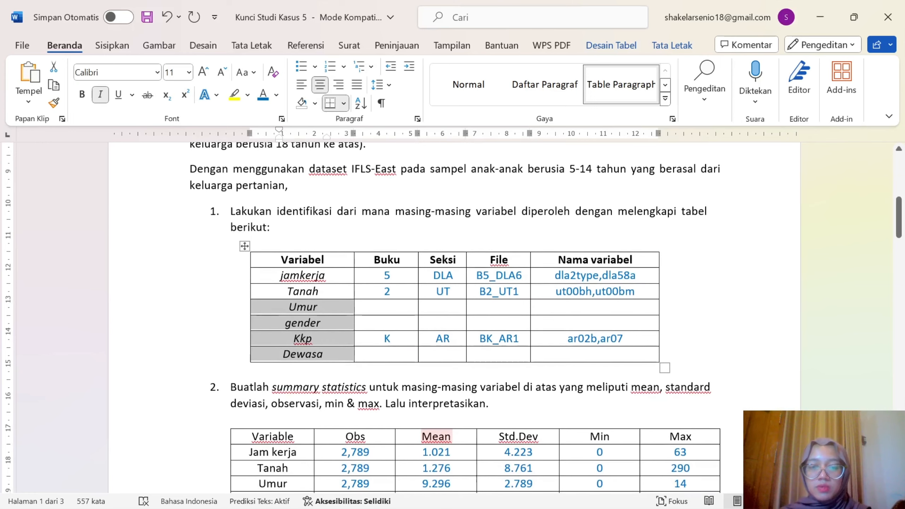
scroll(453, 317, down, 5)
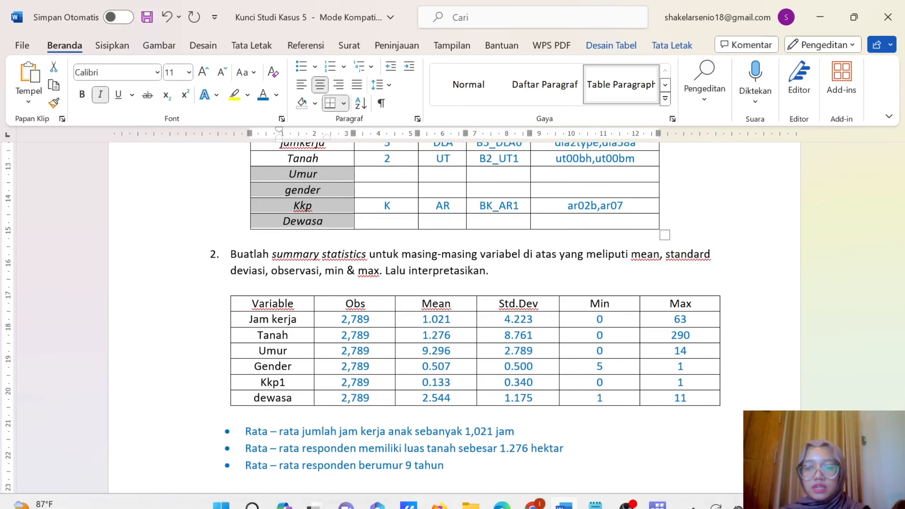
Switch to Stata and launch a second, empty Stata instance
click(659, 498)
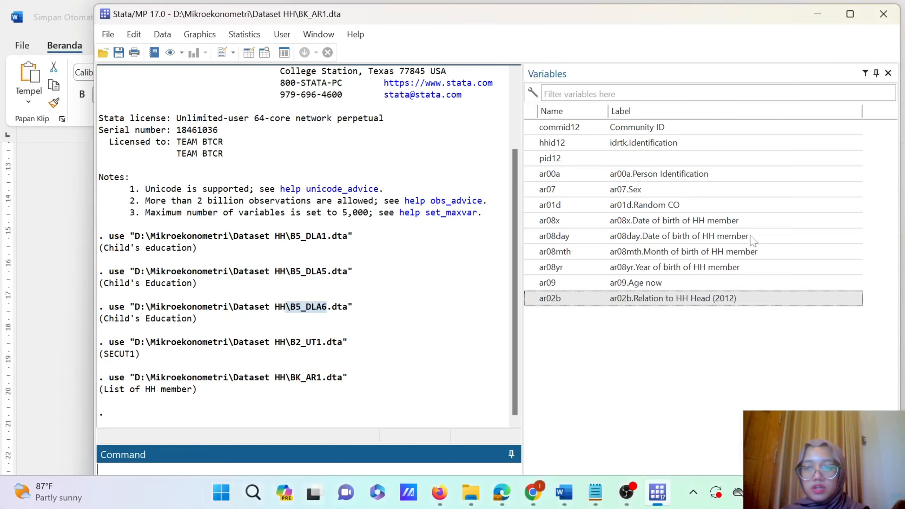
right_click(652, 505)
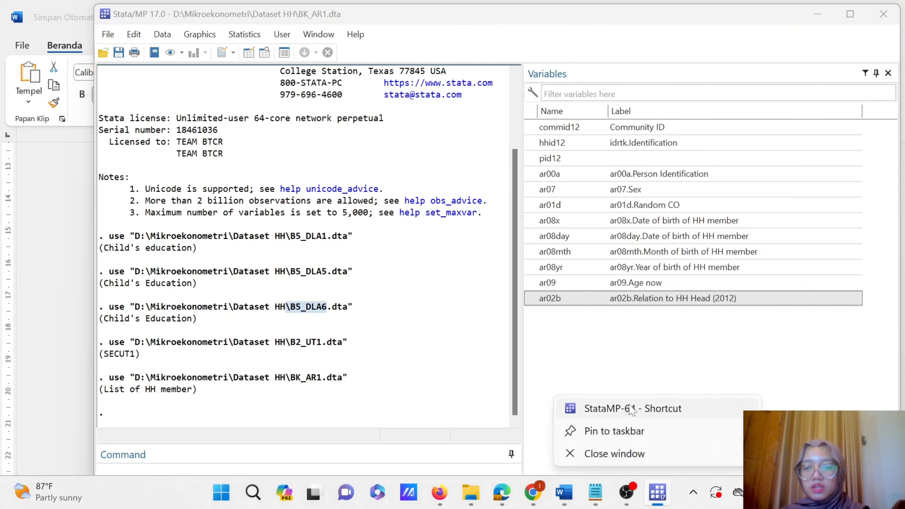
click(632, 409)
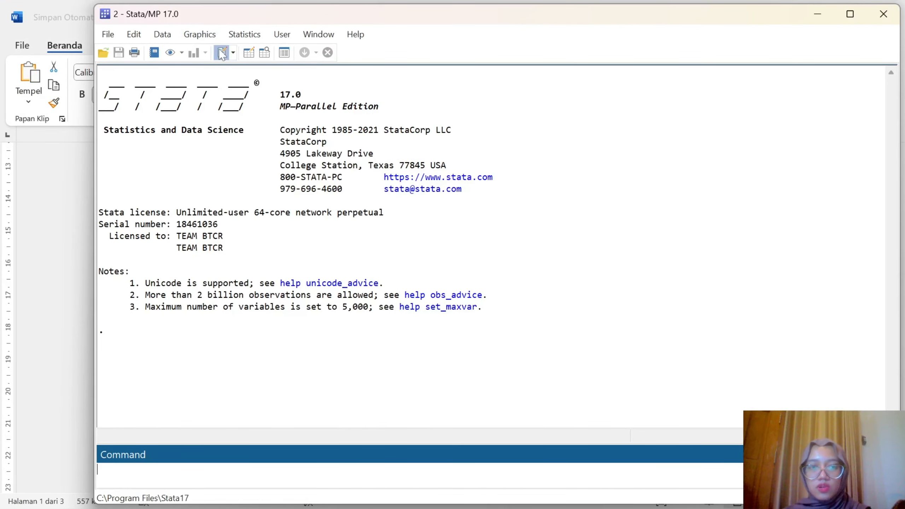
Open Kunci Studi Kasus 5.do in the Do-file Editor and arrange it side by side with the new Stata window
click(222, 52)
click(93, 32)
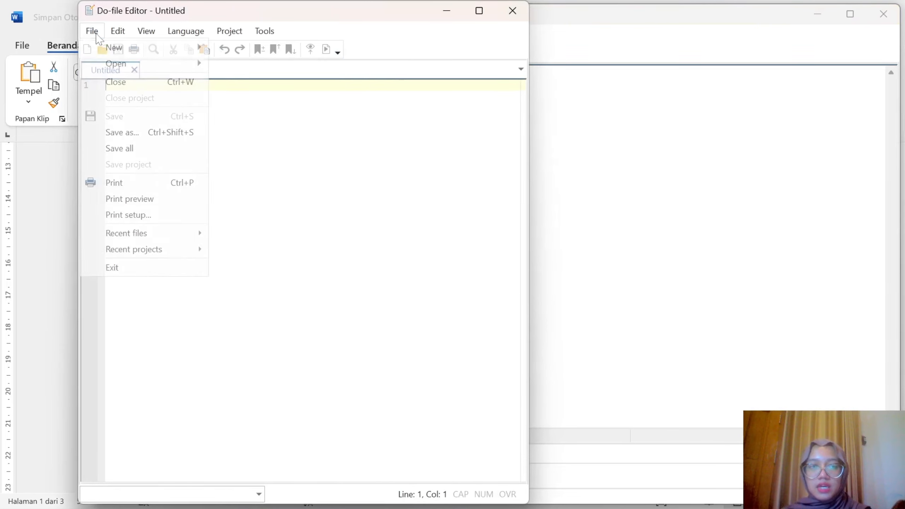
mouse_move(147, 65)
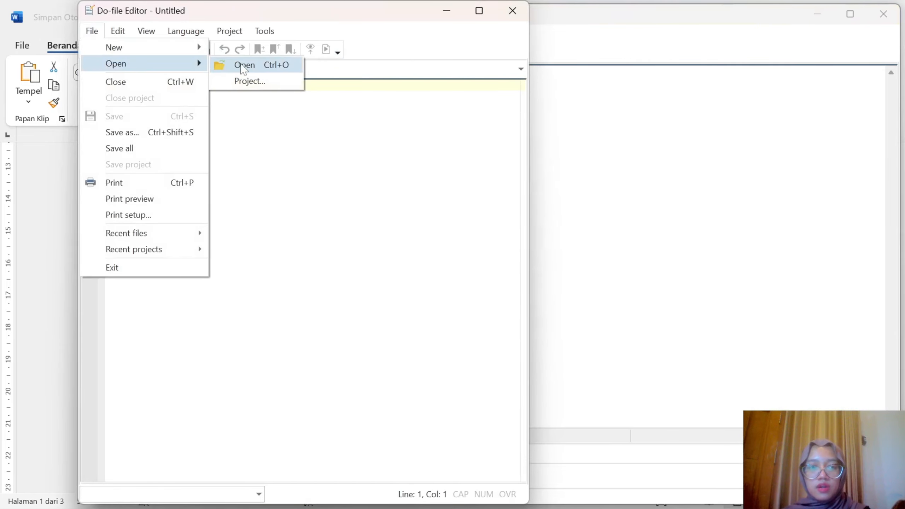
click(241, 66)
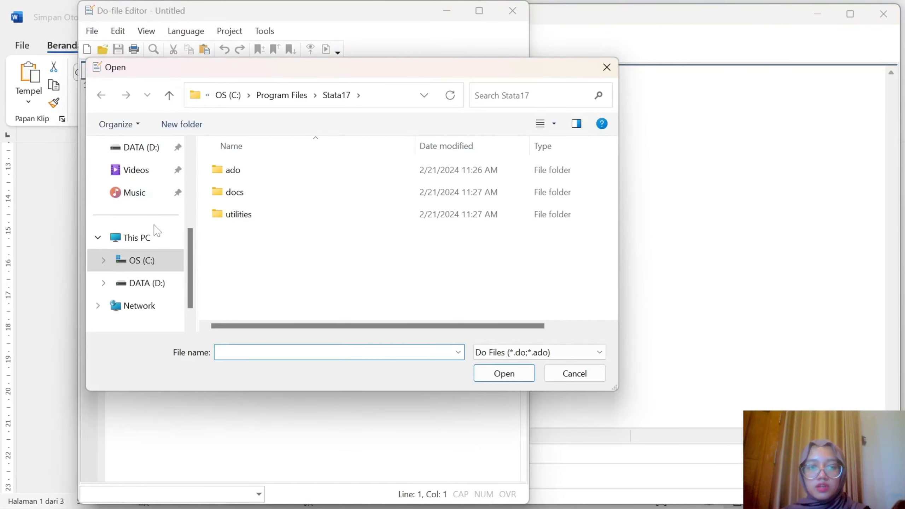
scroll(155, 228, up, 3)
click(141, 226)
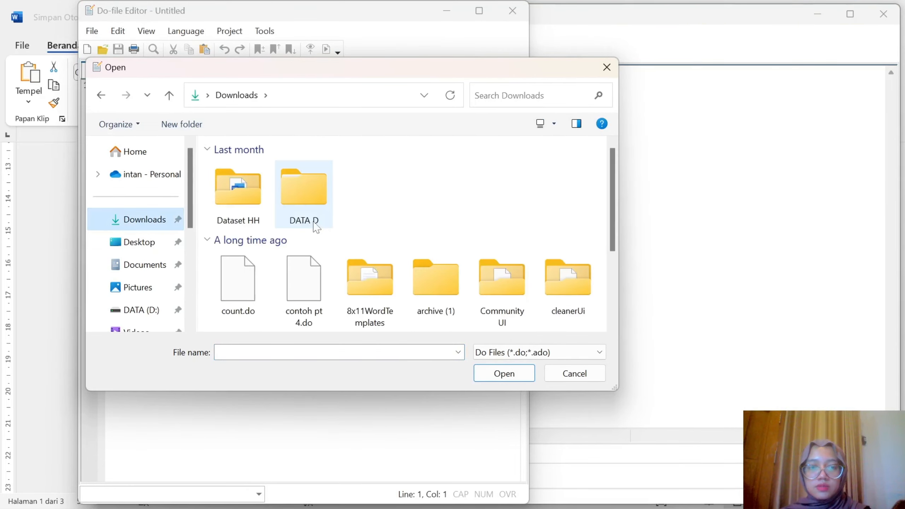
double_click(239, 216)
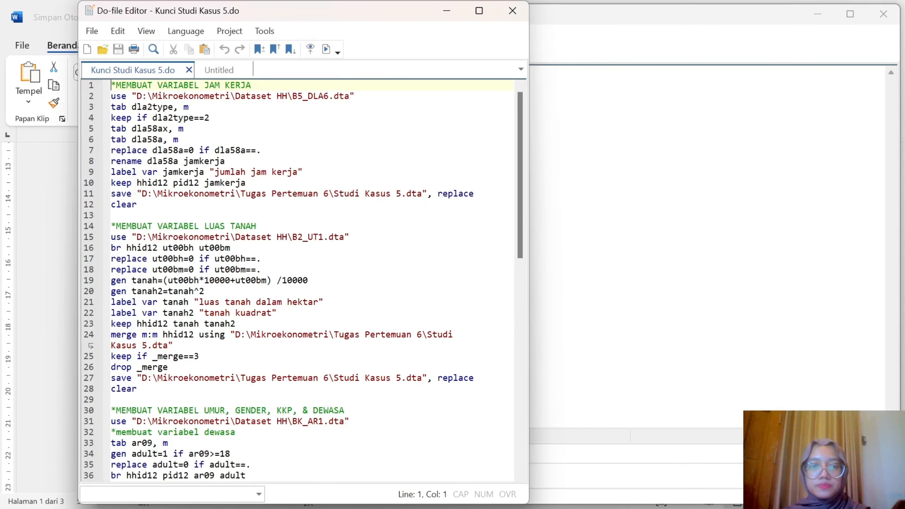
key(super+Right)
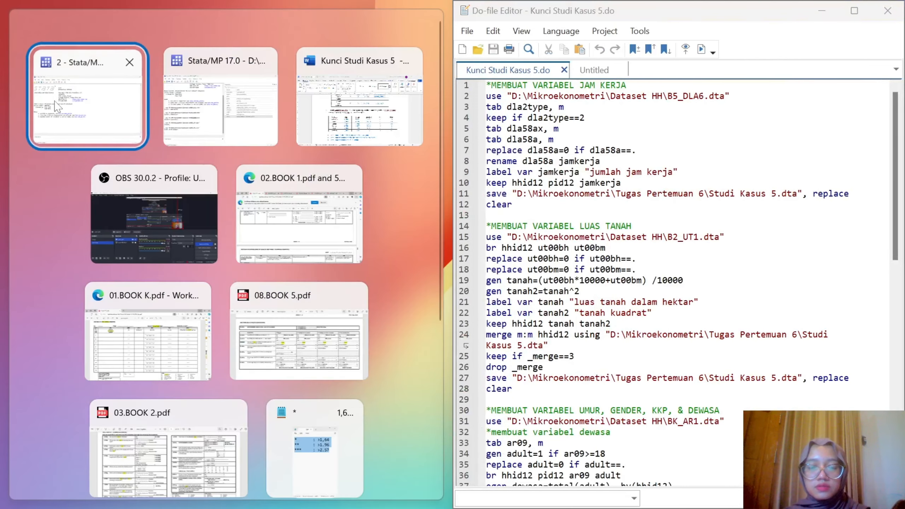
click(109, 109)
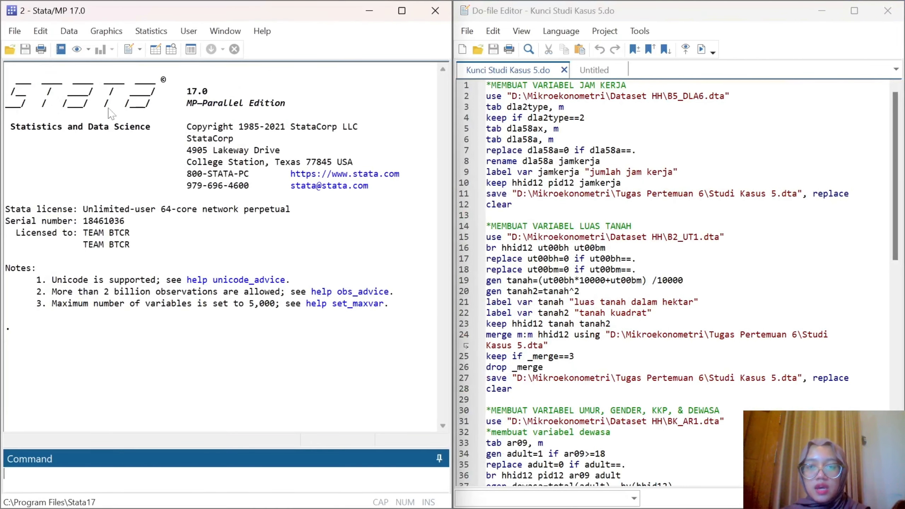
Add a comment line with the author's full name at the start of the do-file, followed by one blank line
click(487, 85)
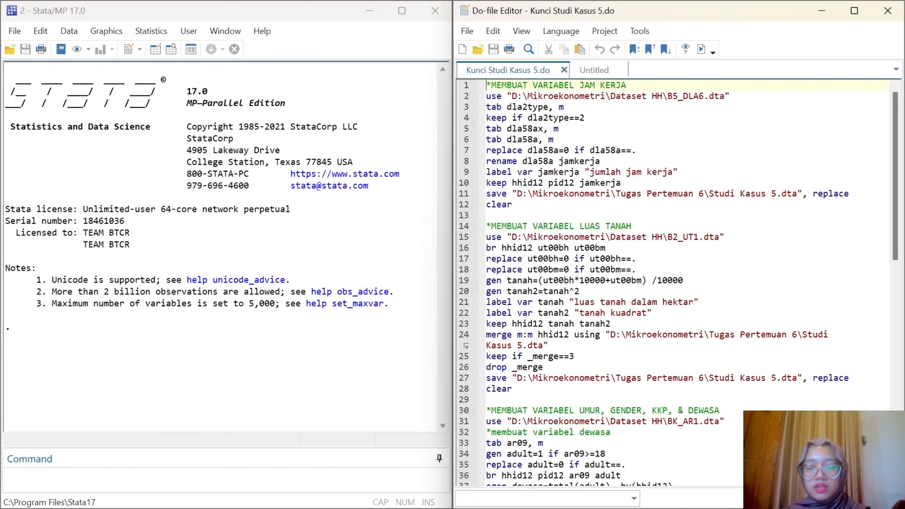
text(**)
key(Return)
key(Return)
key(Return)
key(Return)
key(Return)
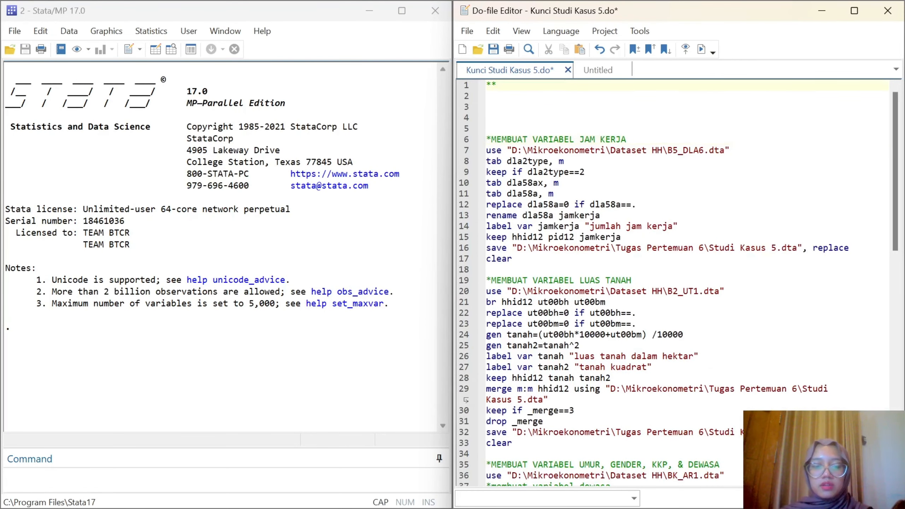
text(INTAN SOLIKHAH)
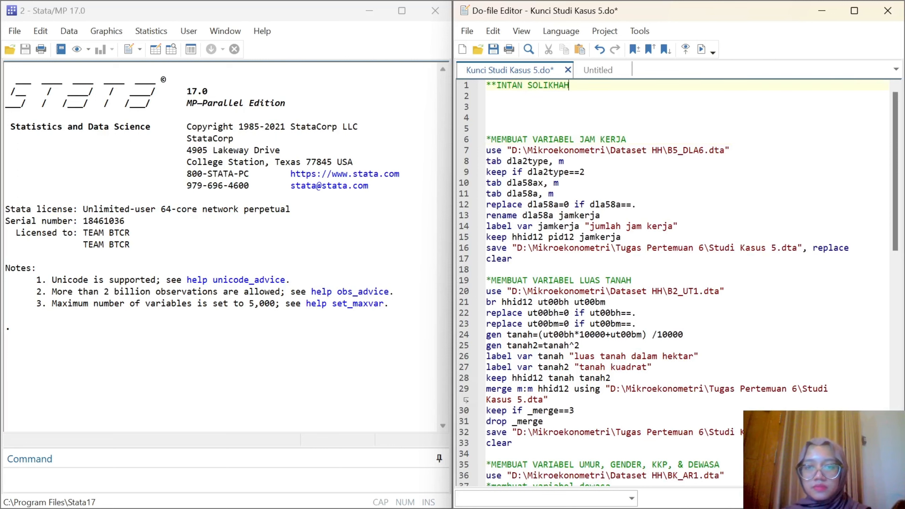
drag(499, 129, 499, 107)
key(BackSpace)
key(BackSpace)
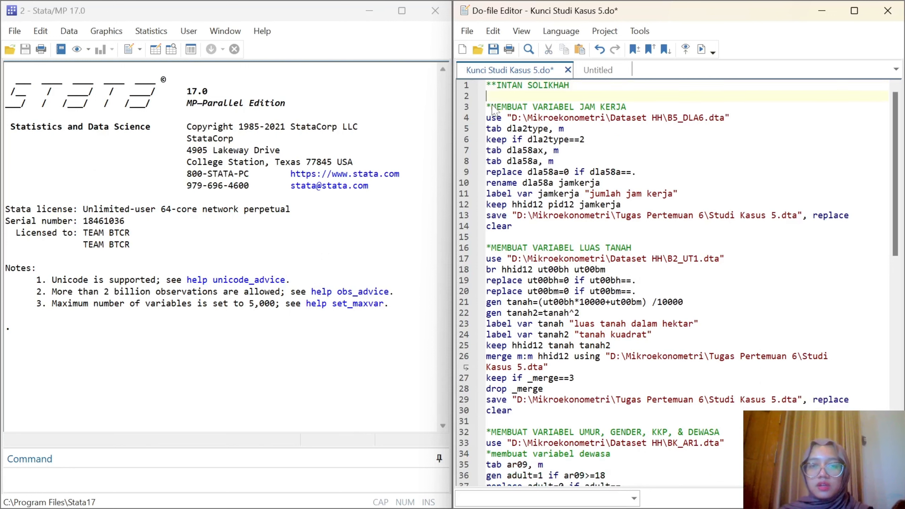
Start opening a dataset in Stata and browse to the D:\Mikroekonometri\Dataset HH folder
click(15, 32)
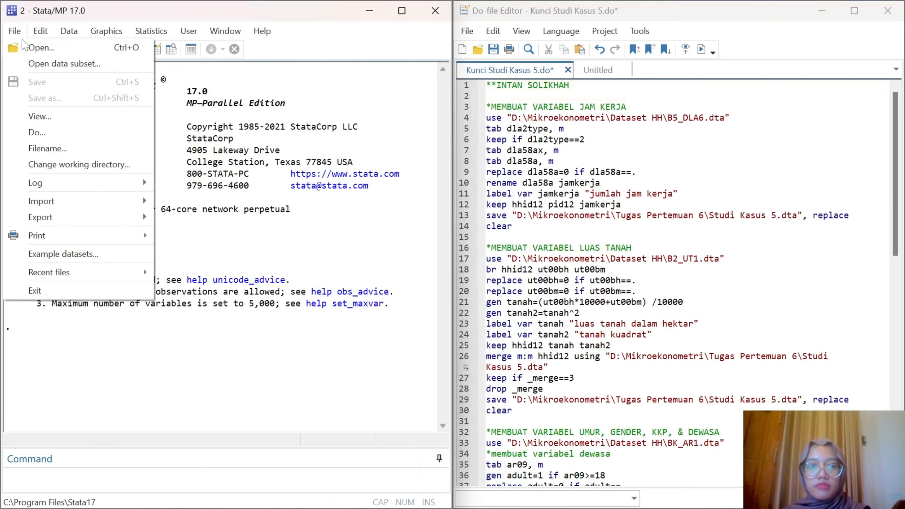
click(39, 48)
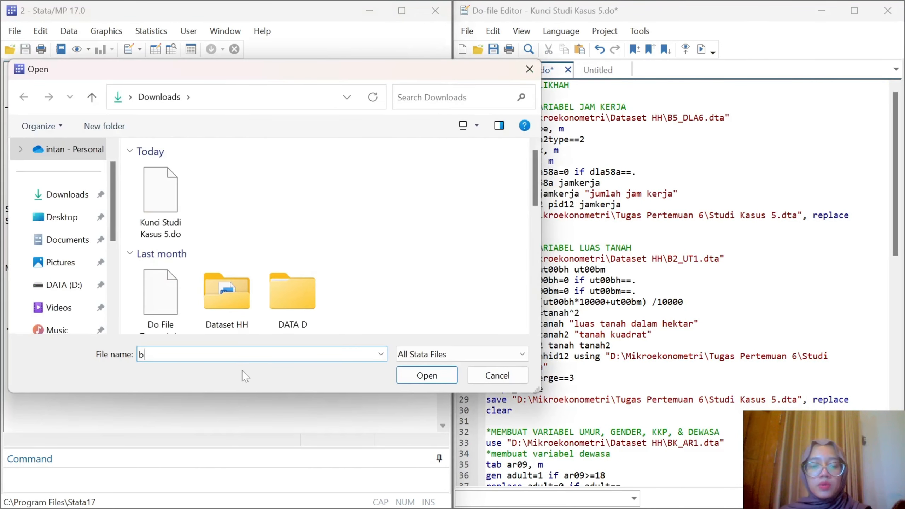
text(b5)
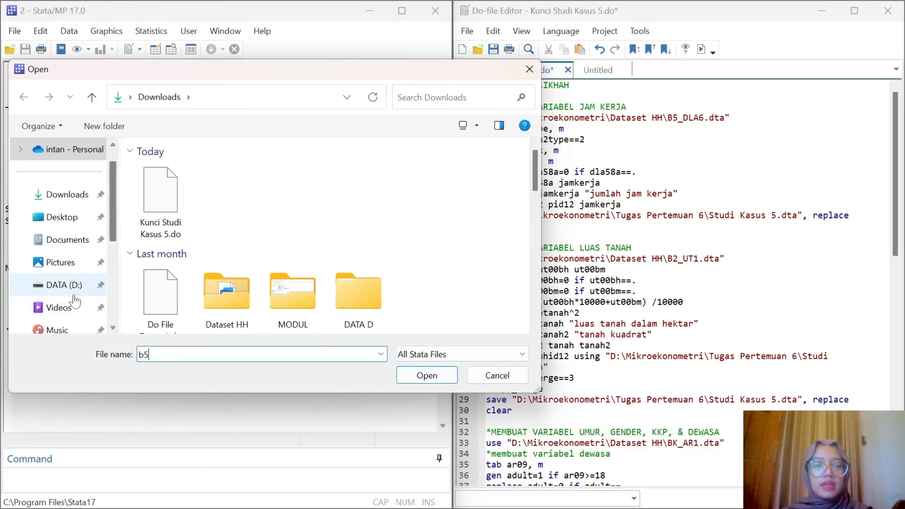
click(68, 286)
double_click(215, 277)
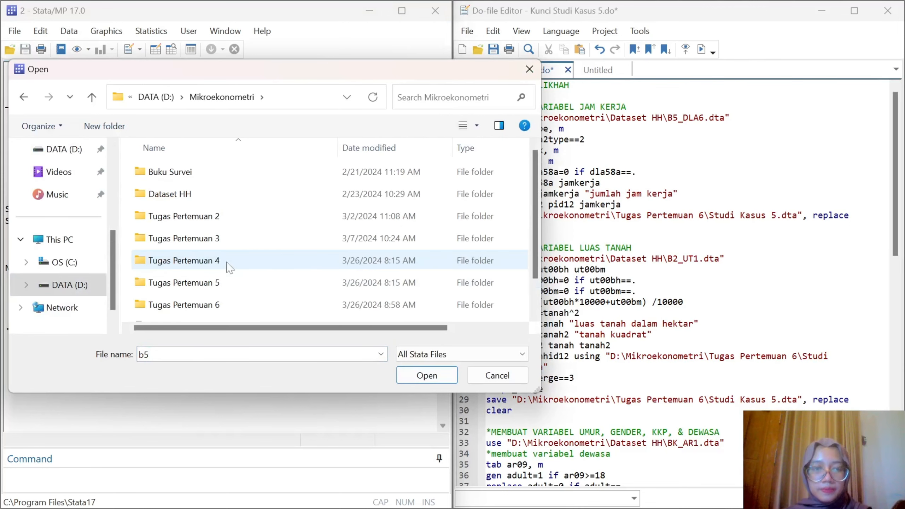
double_click(189, 195)
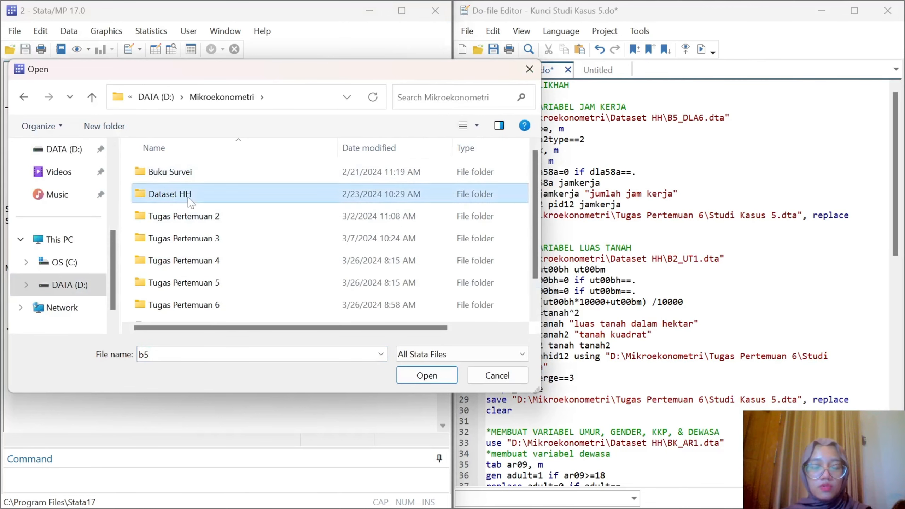
Find B5_DLA6 in the Dataset HH folder and open it in Stata
click(171, 355)
click(170, 355)
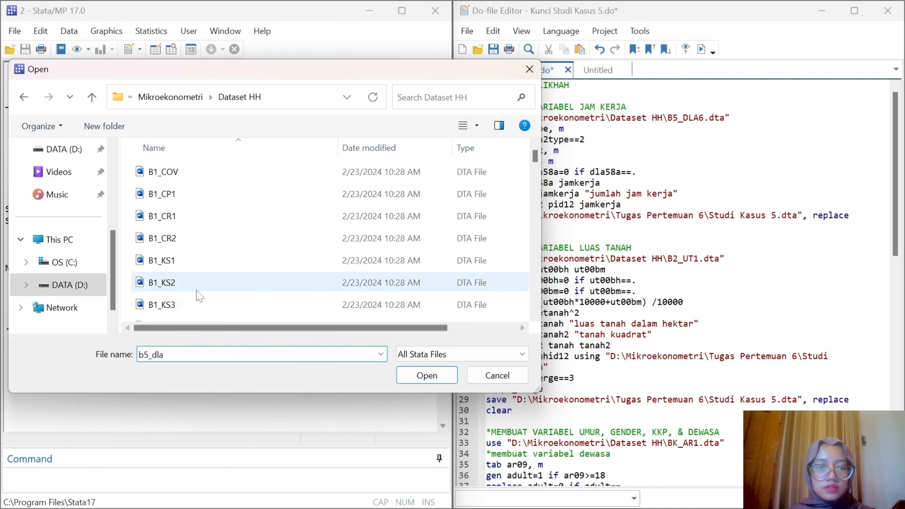
scroll(198, 294, down, 8)
key(ctrl+a)
text(B5)
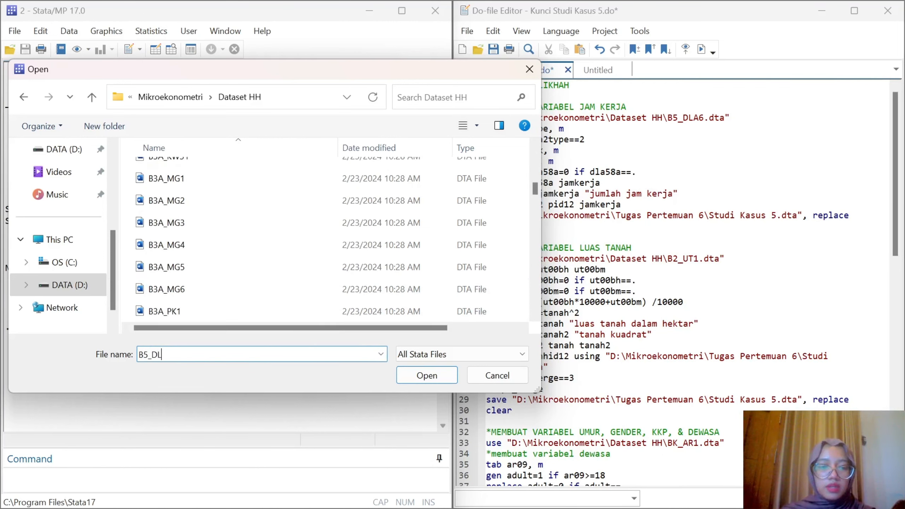
scroll(245, 238, down, 6)
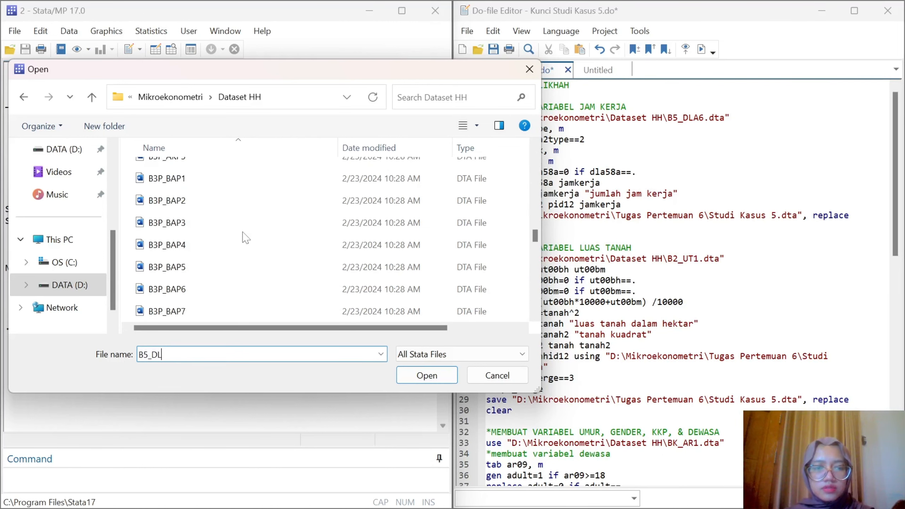
text(A6_DL)
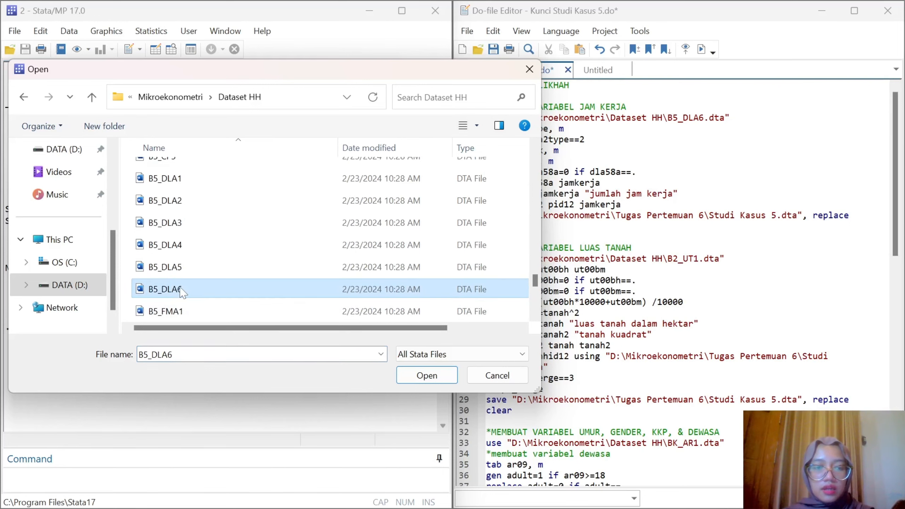
click(430, 373)
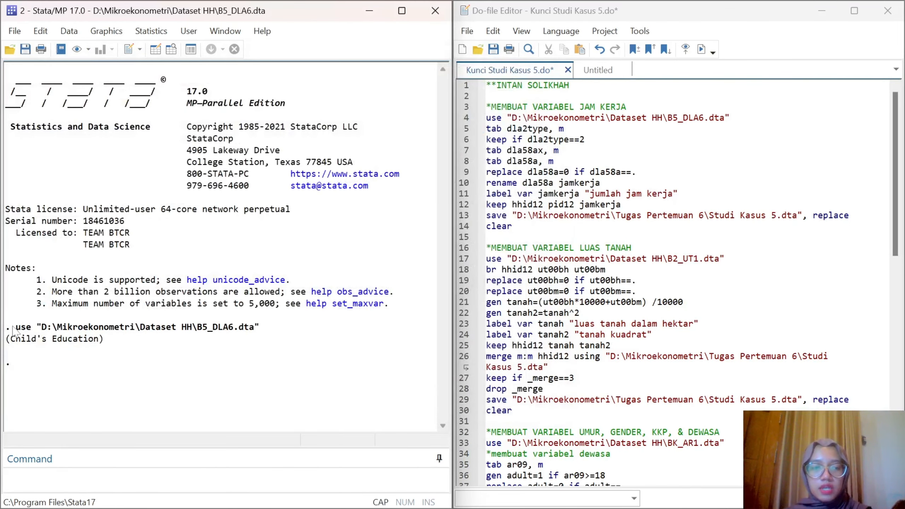
Replace the file path on do-file line 4 with the executed B5_DLA6 use command from the results, removing the duplicate "use"
drag(10, 328, 277, 326)
key(ctrl+c)
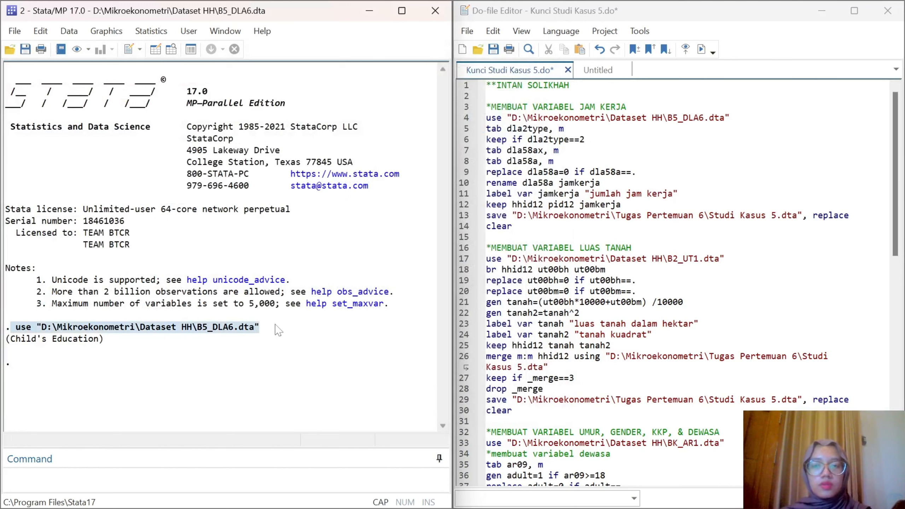
drag(508, 119, 734, 120)
key(ctrl+v)
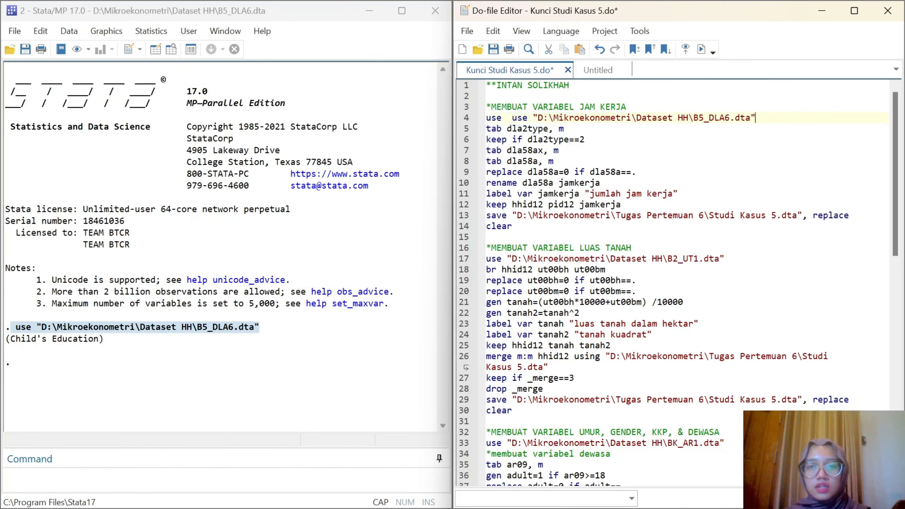
click(528, 118)
key(BackSpace)
key(BackSpace)
key(BackSpace)
key(BackSpace)
key(BackSpace)
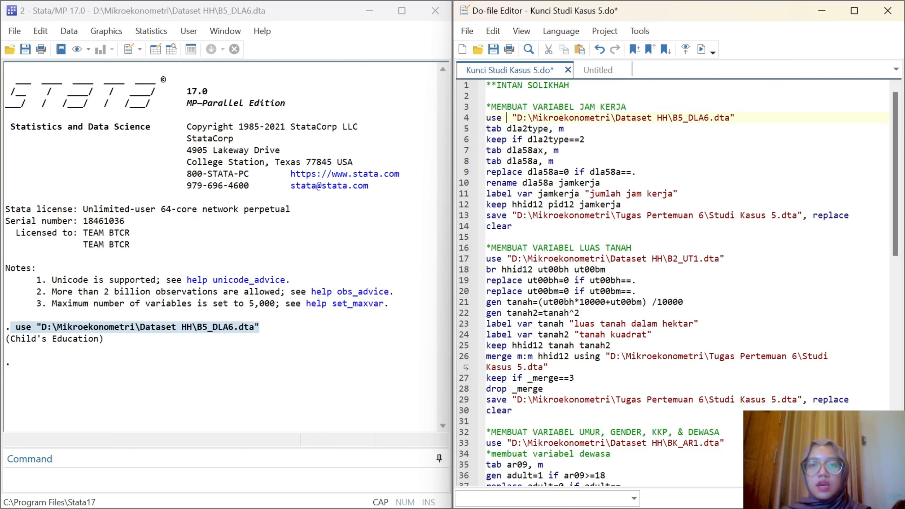
Run the do-file lines that tabulate dla2type including missing values and keep only observations with dla2type==2
click(463, 130)
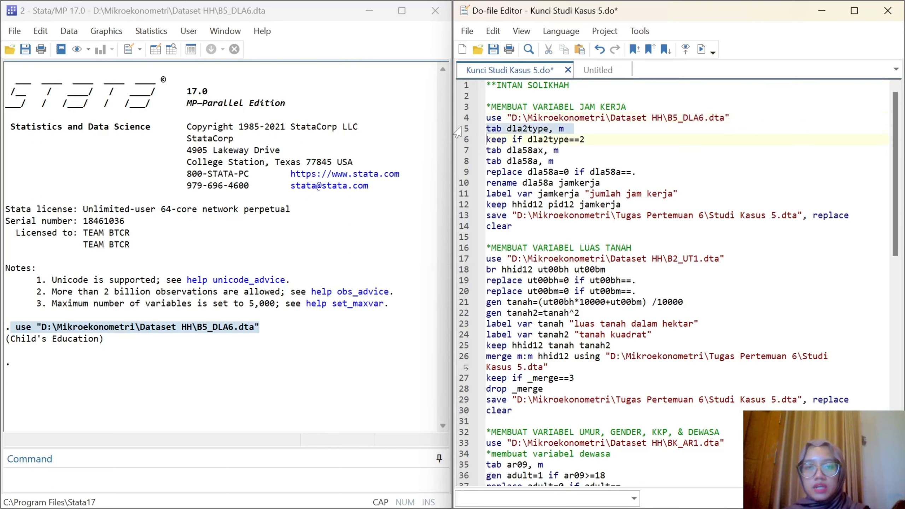
click(701, 50)
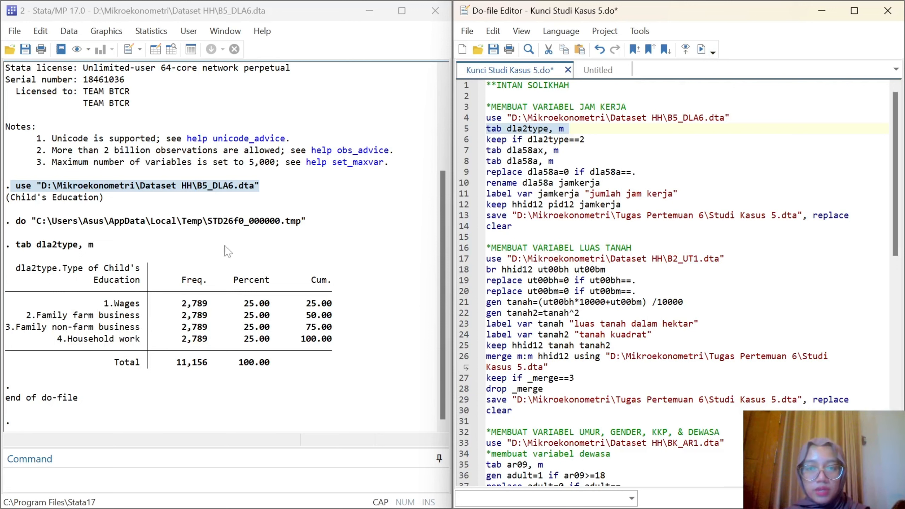
click(465, 143)
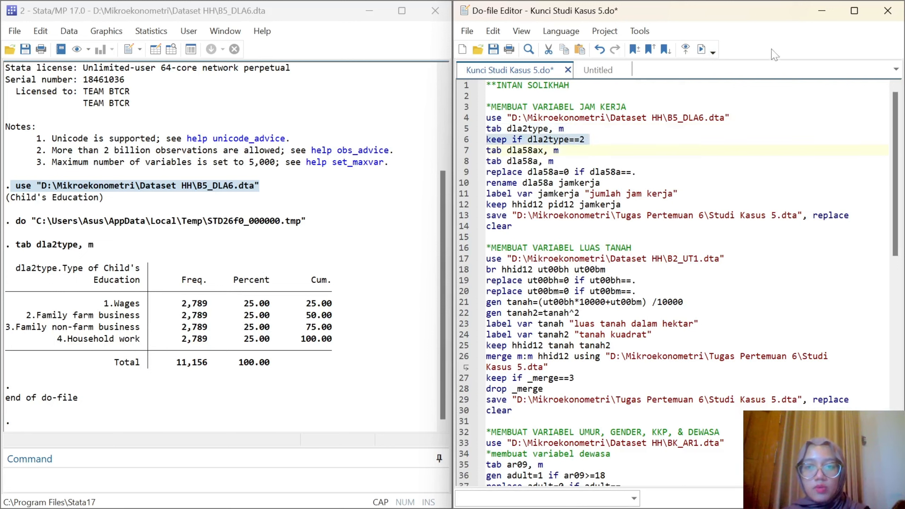
click(701, 49)
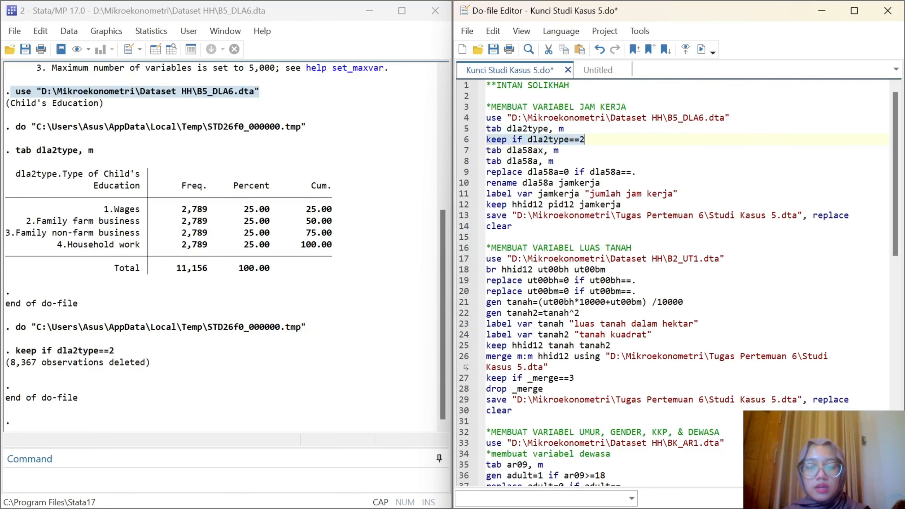
Check the variable names and labels in the dataset, then run the tabulation of dla58ax including missing values
click(225, 31)
click(246, 95)
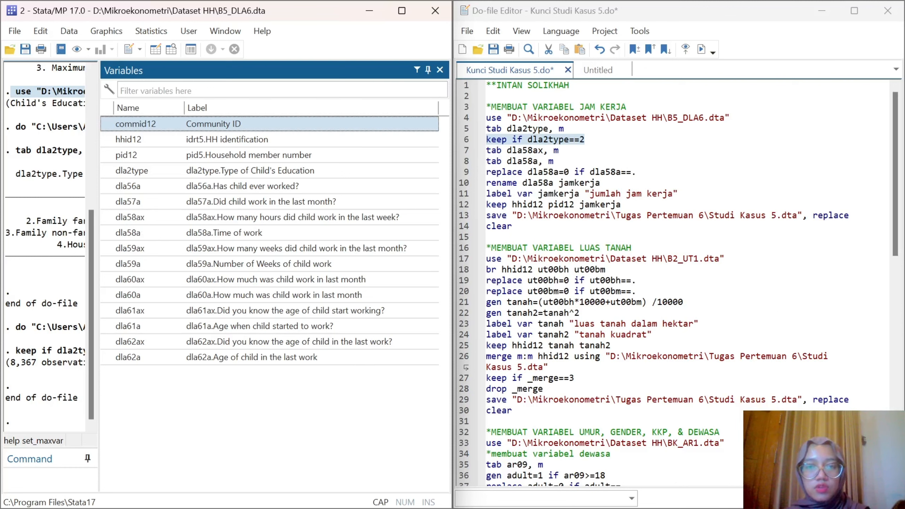
click(440, 70)
click(466, 151)
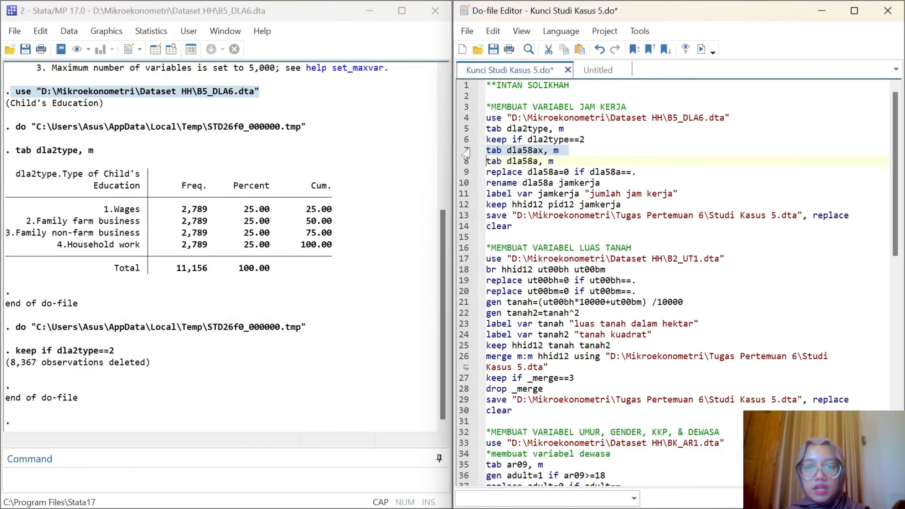
click(711, 48)
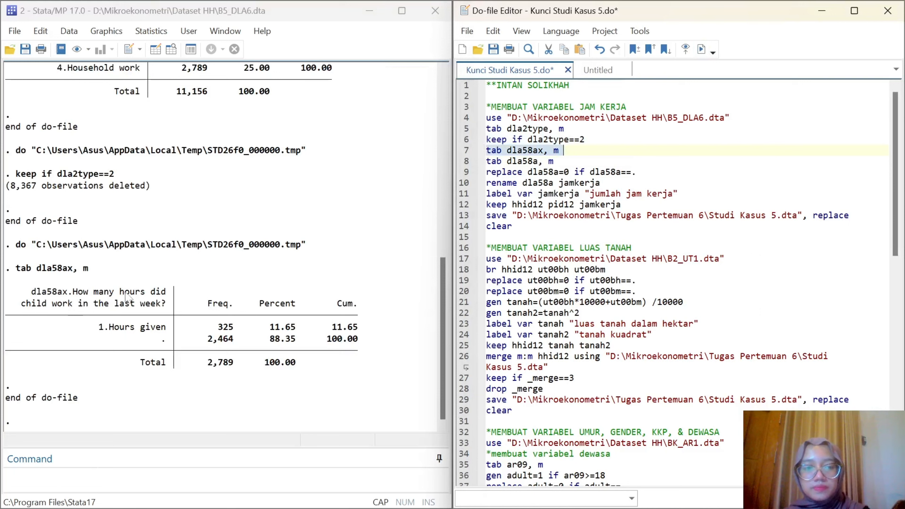
Run the tabulation of dla58a including missing values and examine its frequencies from zero hours through the missing category
click(464, 163)
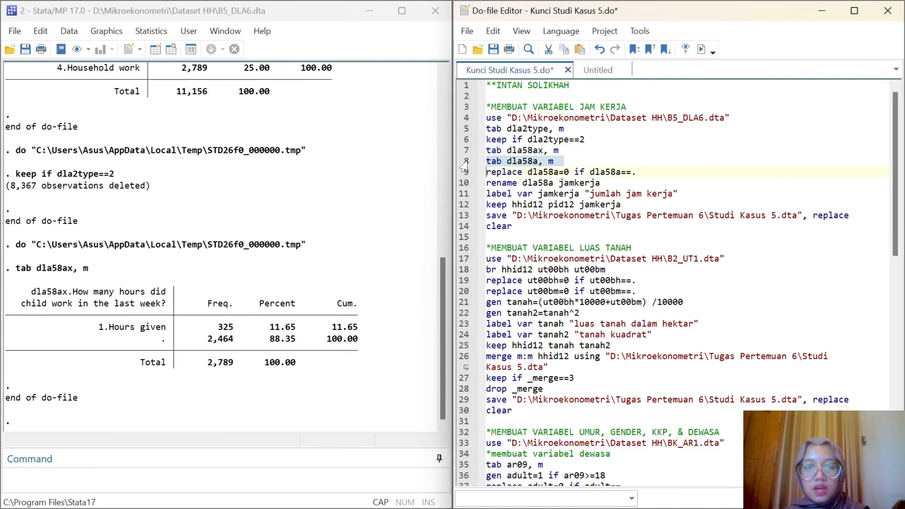
click(702, 48)
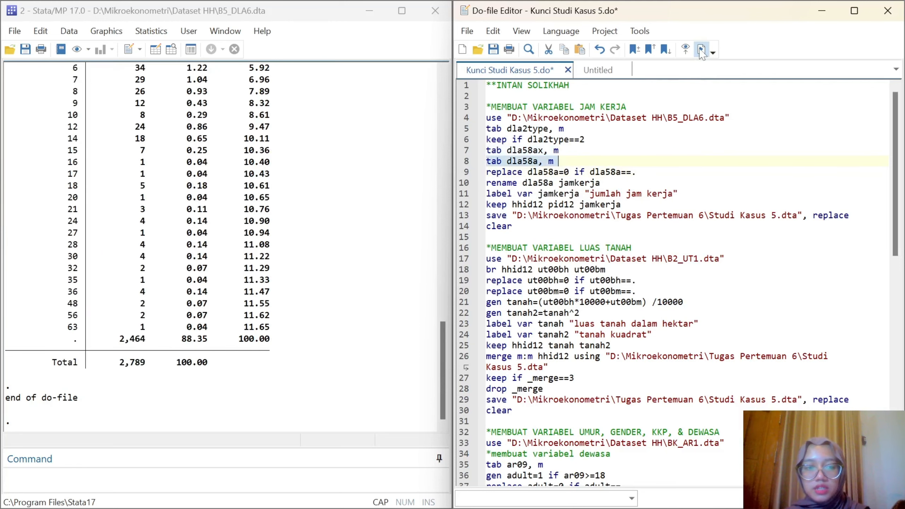
scroll(182, 251, up, 5)
scroll(180, 247, up, 3)
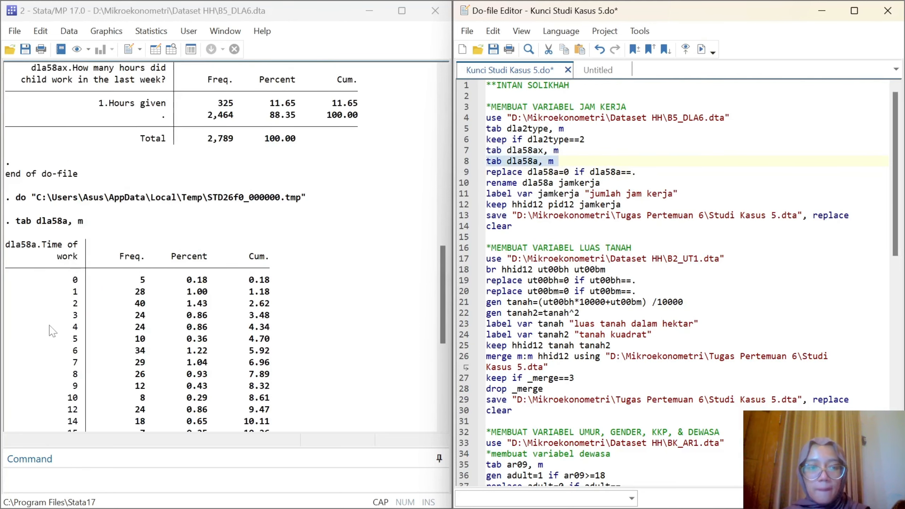
scroll(48, 325, down, 8)
scroll(79, 214, up, 7)
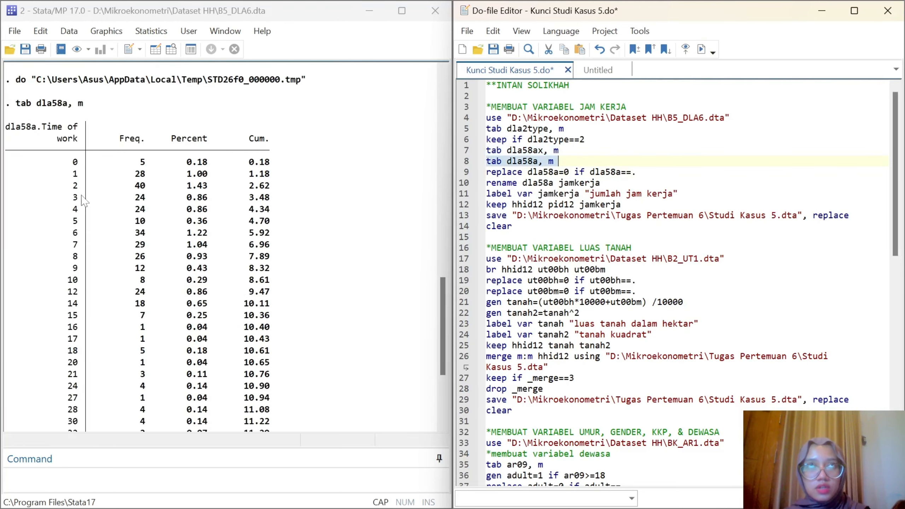
scroll(168, 124, up, 1)
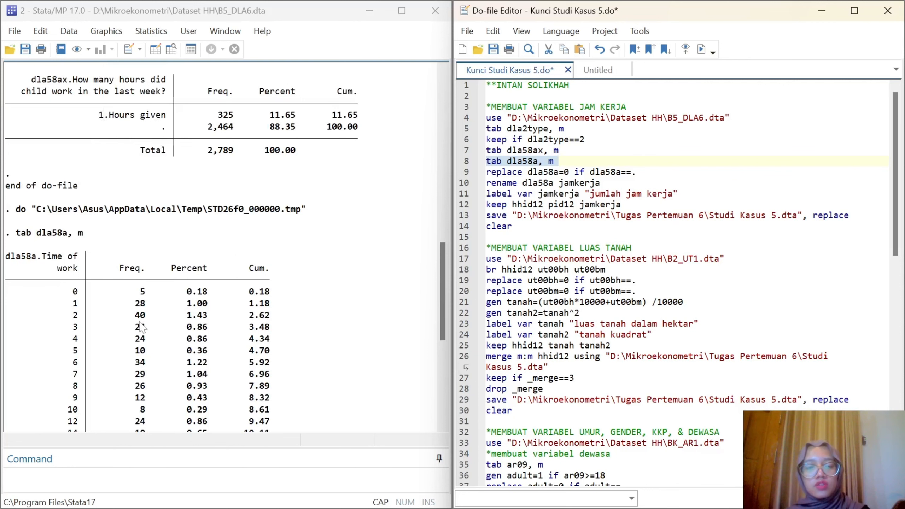
scroll(145, 339, down, 1)
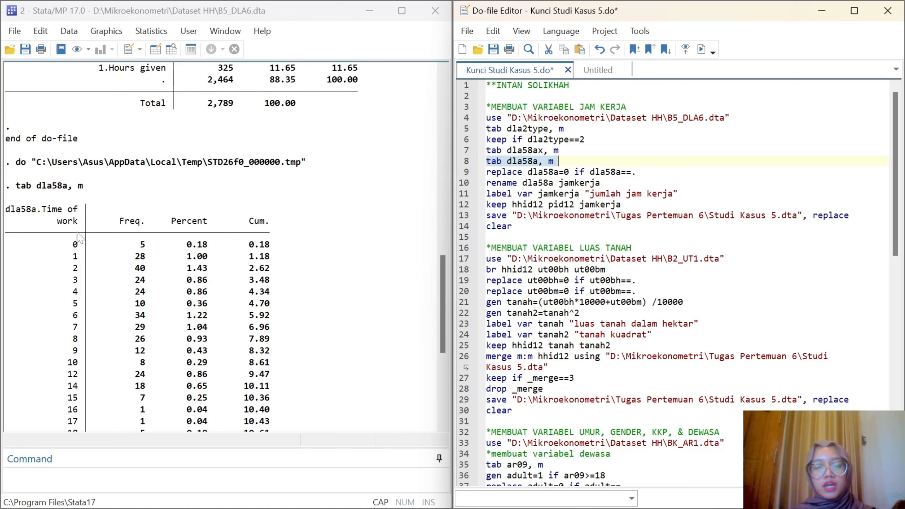
scroll(85, 252, down, 6)
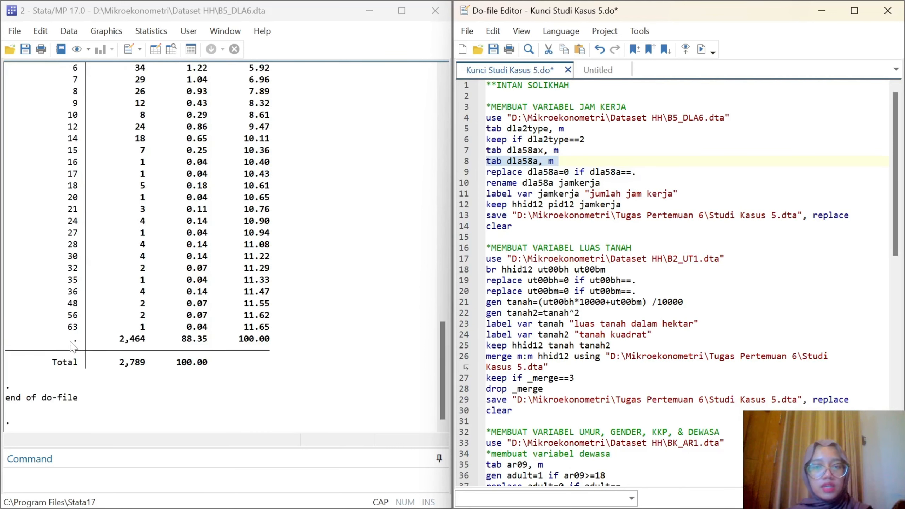
Run the do-file lines that replace missing dla58a values with 0 and rename dla58a to jamkerja
click(465, 172)
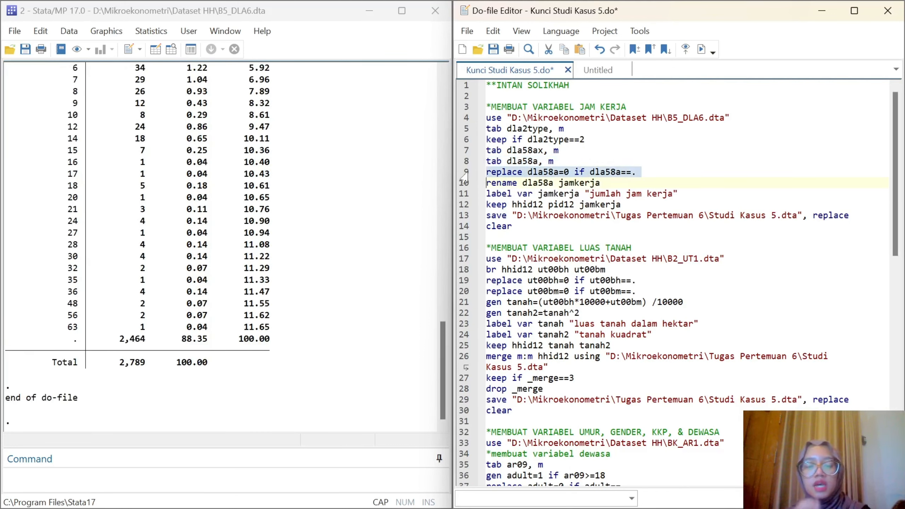
click(701, 49)
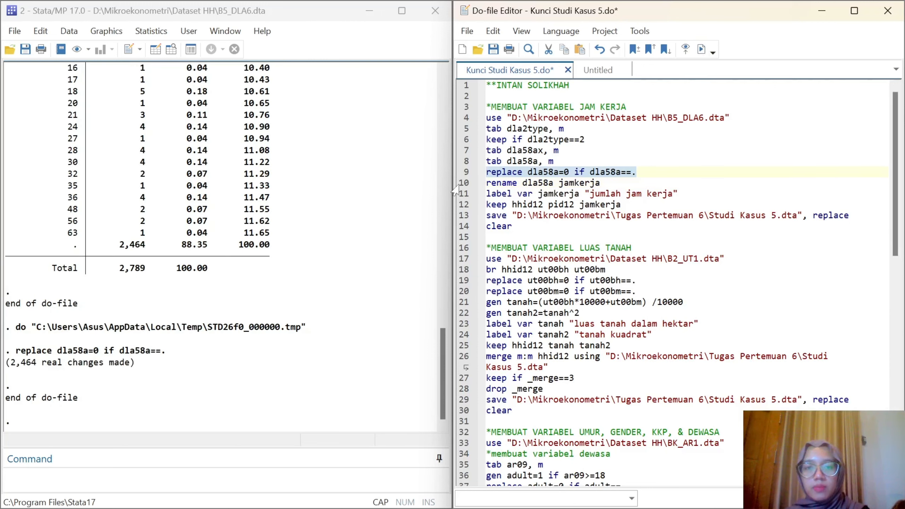
click(458, 184)
click(701, 49)
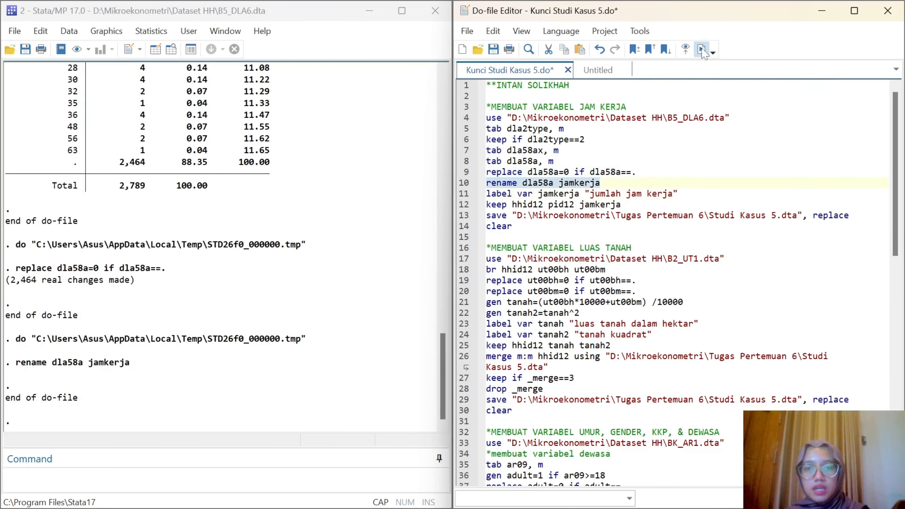
Run the do-file line that labels jamkerja as "jumlah jam kerja", and check the label in the variable list
click(463, 194)
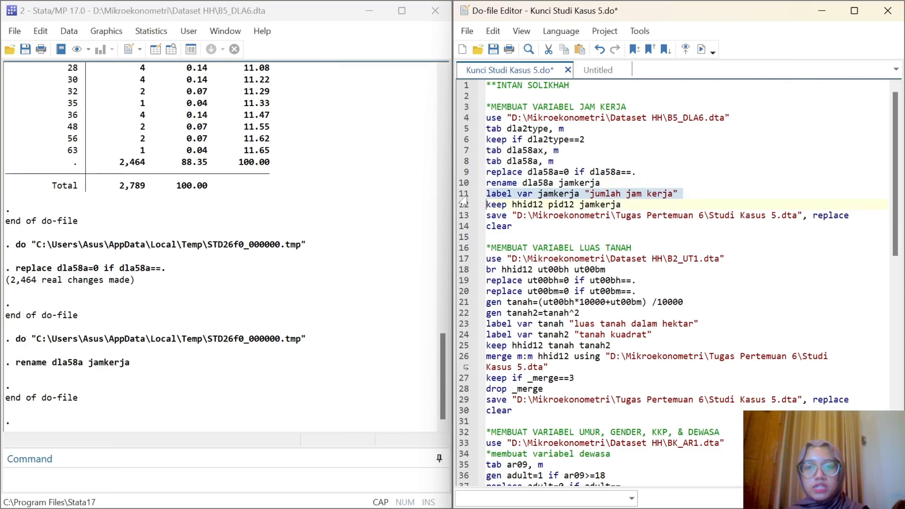
click(701, 49)
click(237, 33)
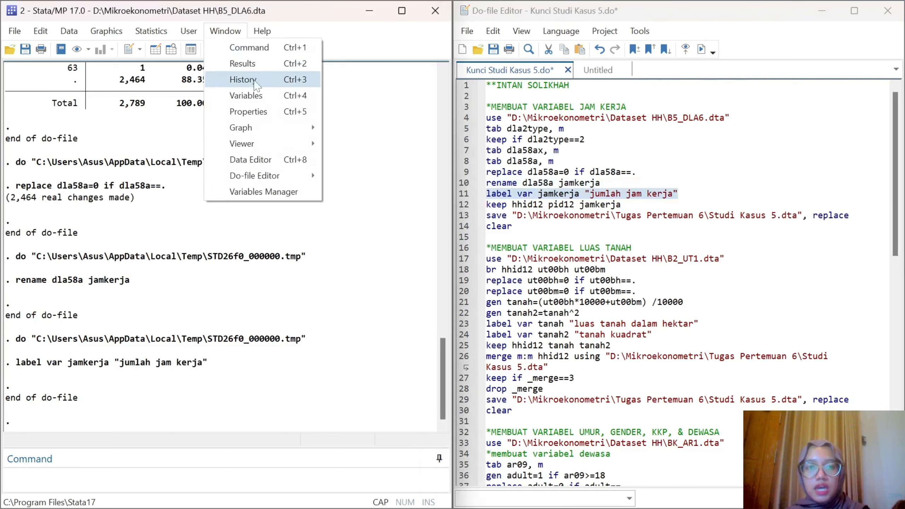
click(245, 95)
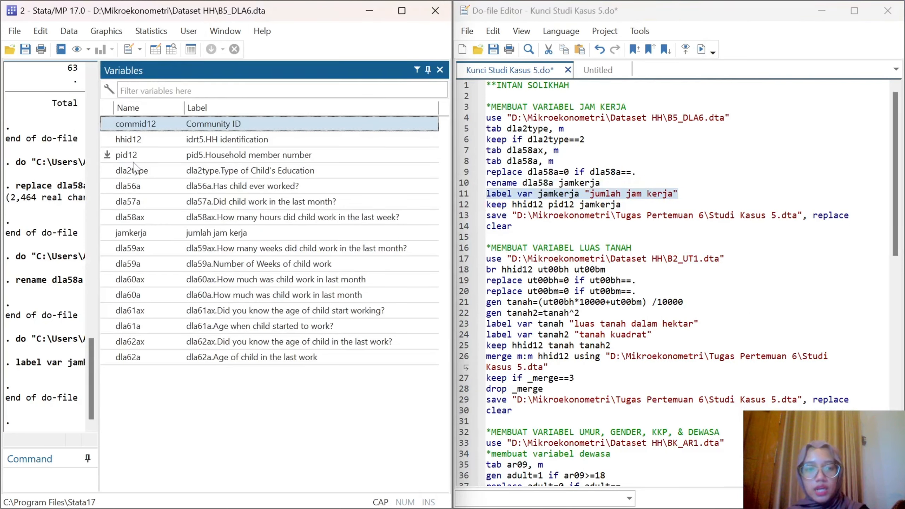
Run the do-file line that keeps only hhid12, pid12 and jamkerja, and close the variable list
click(464, 208)
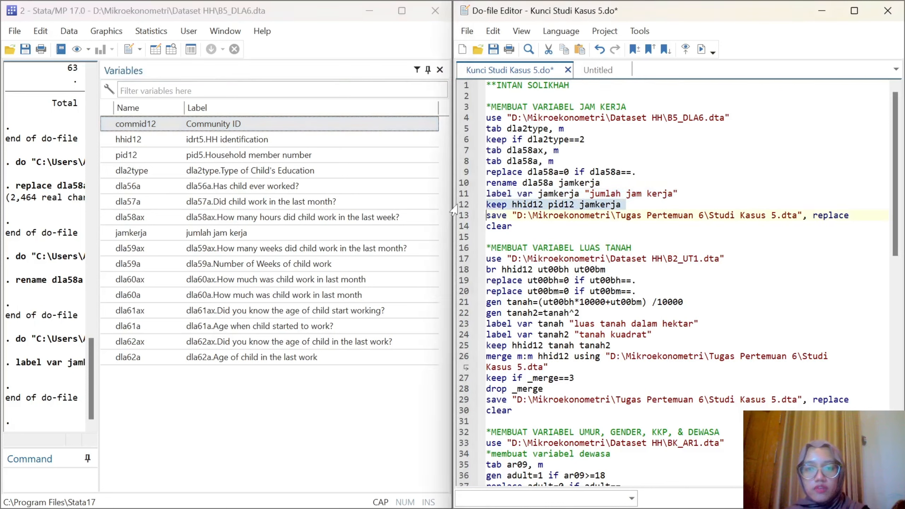
click(701, 49)
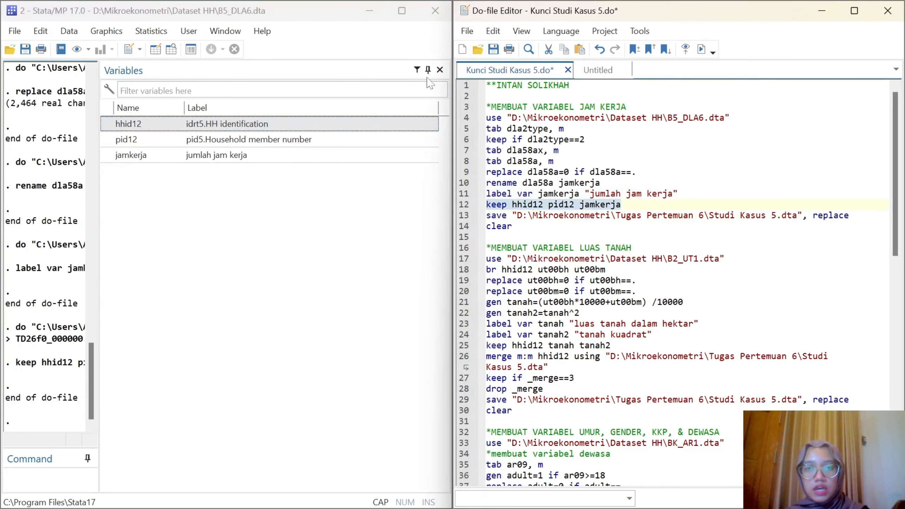
click(441, 69)
Save the dataset as Studi Kasus 5 in the D:\Mikroekonometri\Tugas Pertemuan 6 folder
click(15, 31)
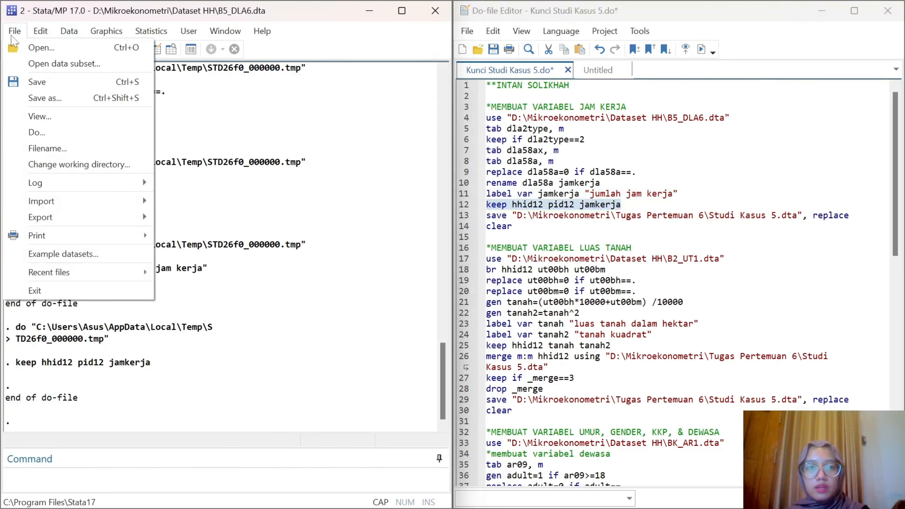
click(43, 98)
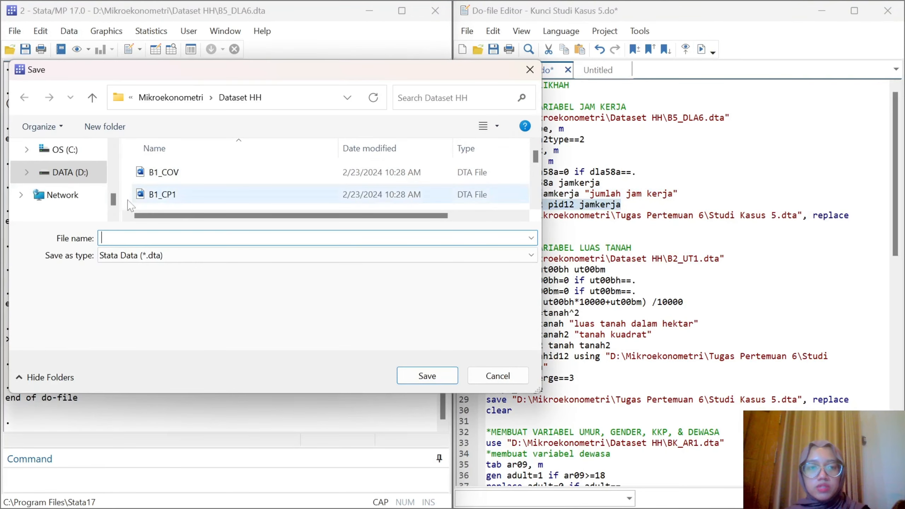
click(74, 180)
scroll(214, 194, down, 2)
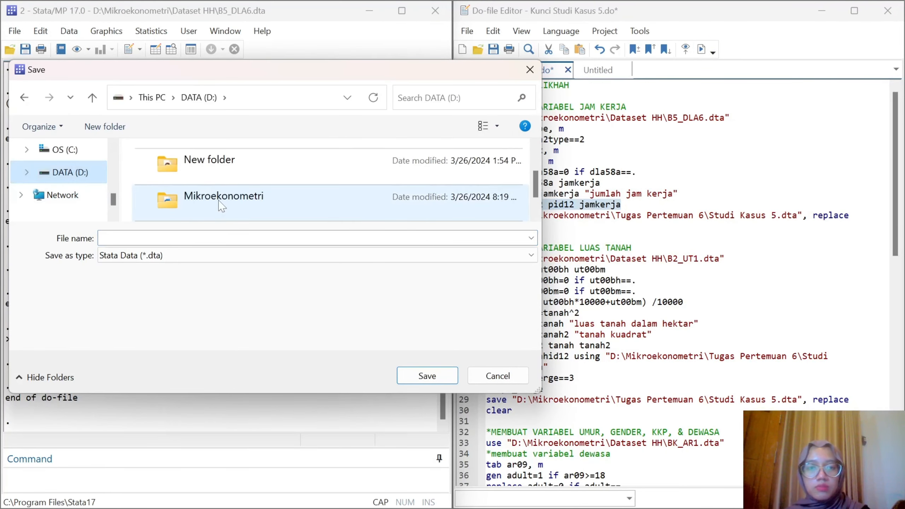
double_click(228, 196)
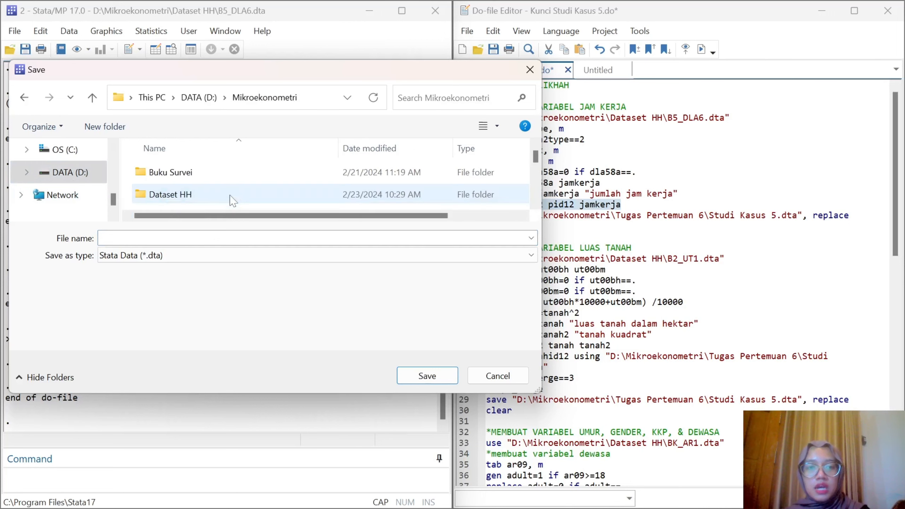
scroll(208, 197, down, 2)
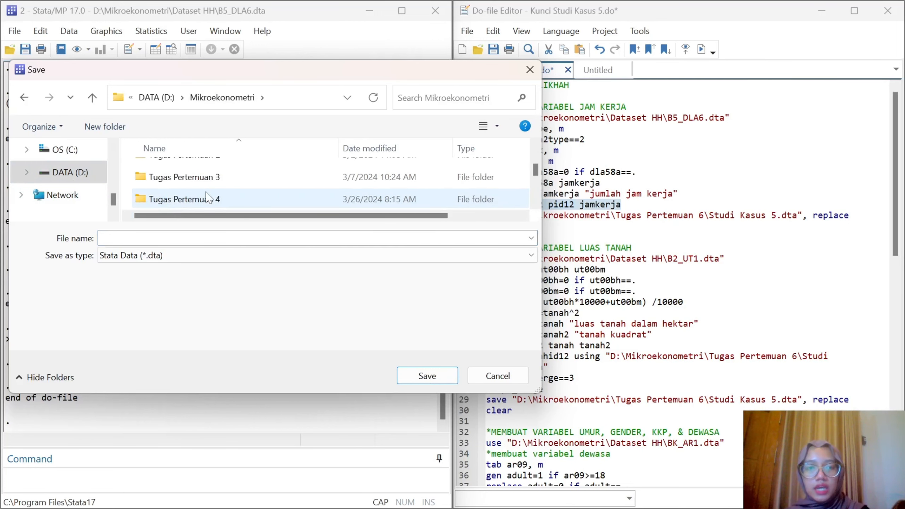
scroll(209, 197, down, 1)
scroll(221, 199, down, 1)
double_click(213, 200)
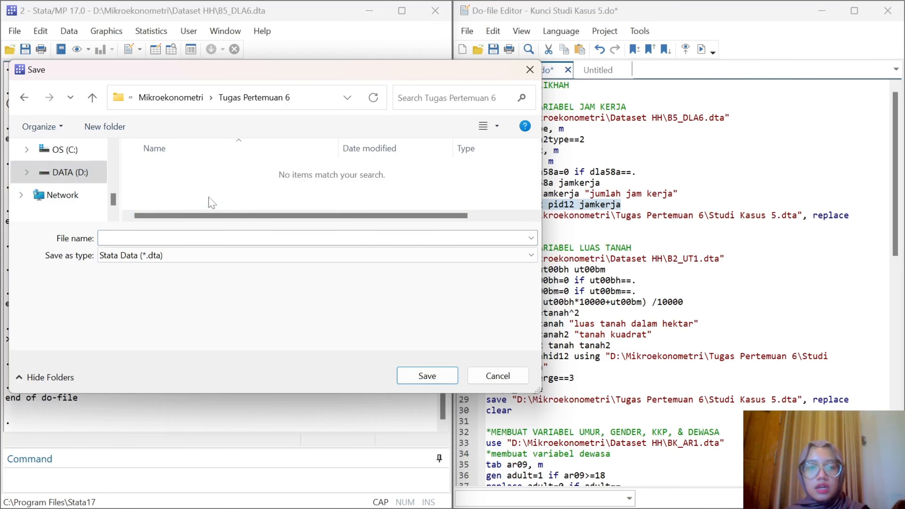
text(sus 5)
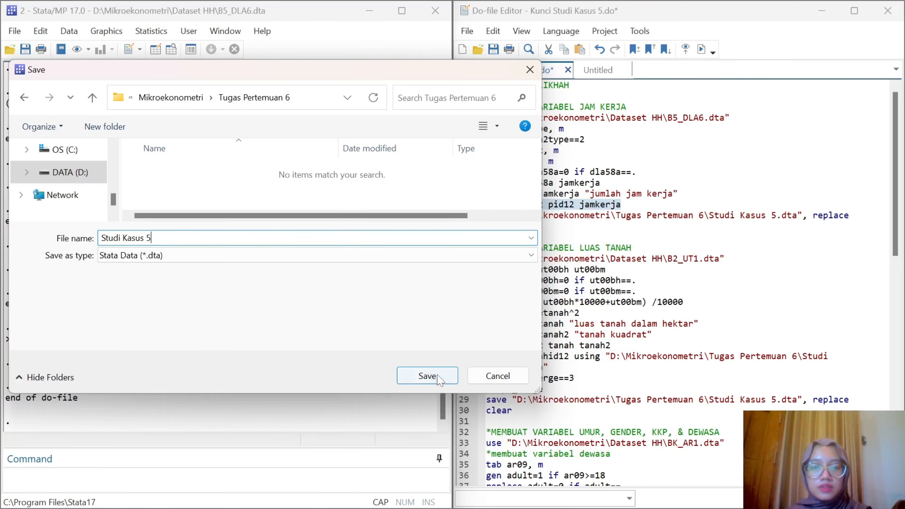
click(414, 375)
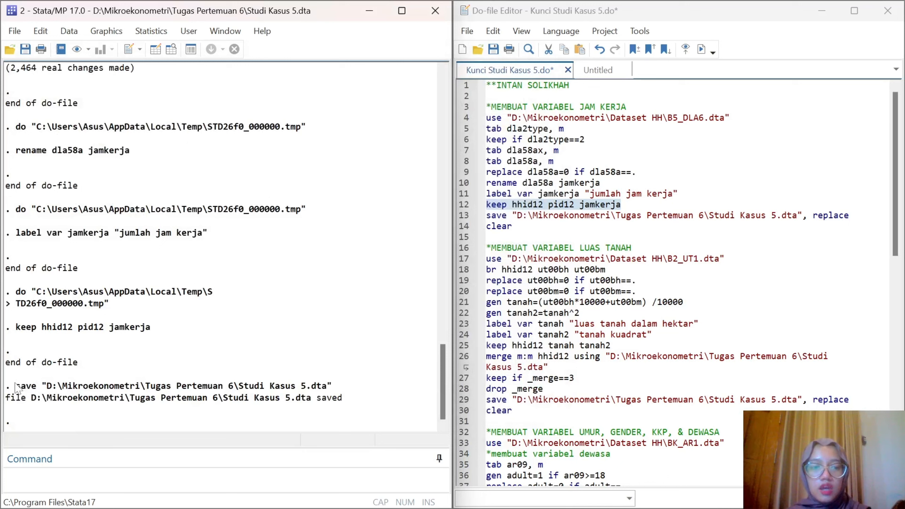
Copy the executed save command from the results into line 13 of the do-file, removing the duplicated "save" and keeping the replace option
drag(11, 387, 341, 387)
key(ctrl+c)
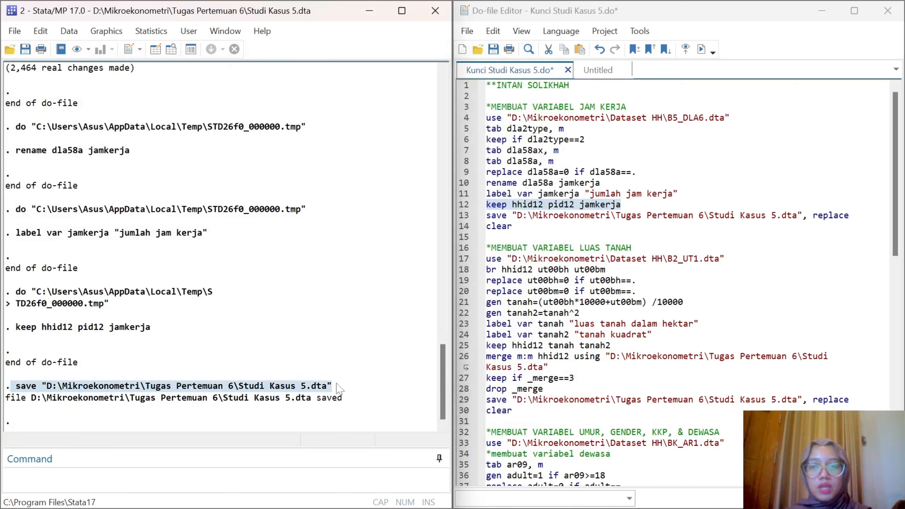
drag(513, 215, 798, 216)
key(ctrl+v)
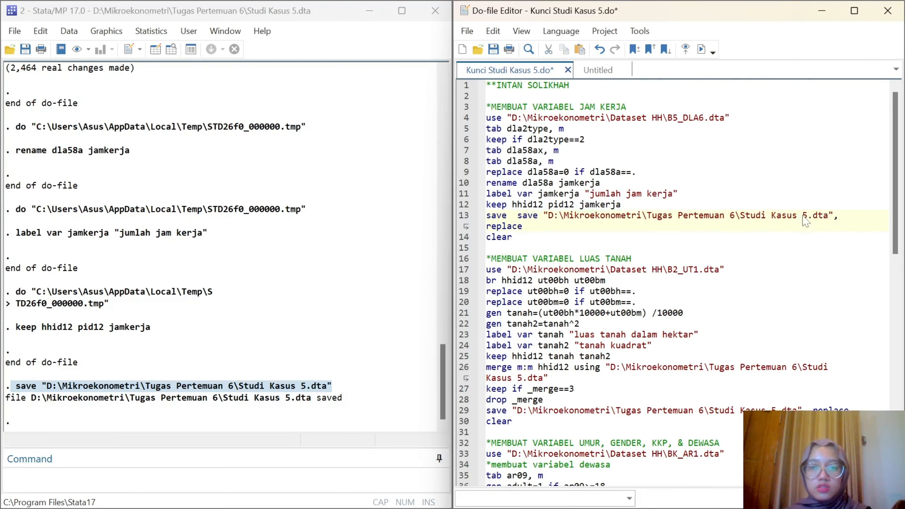
key(BackSpace)
key(BackSpace)
key(BackSpace)
key(BackSpace)
key(BackSpace)
key(BackSpace)
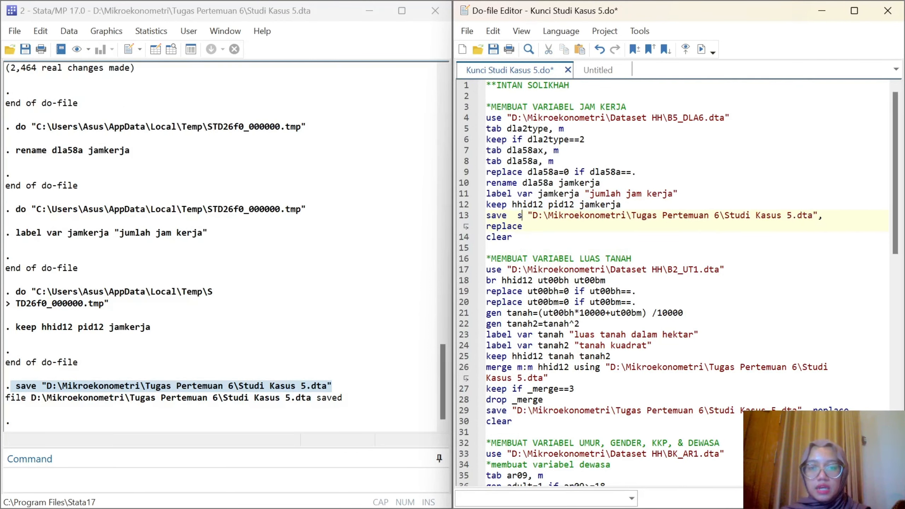
Run the do-file lines that save Studi Kasus 5.dta with replace and clear the data from memory
click(457, 218)
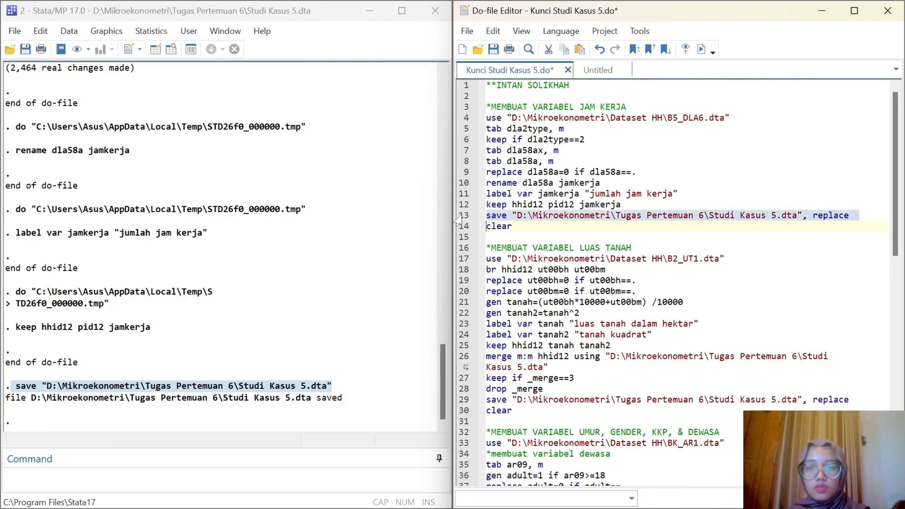
click(700, 49)
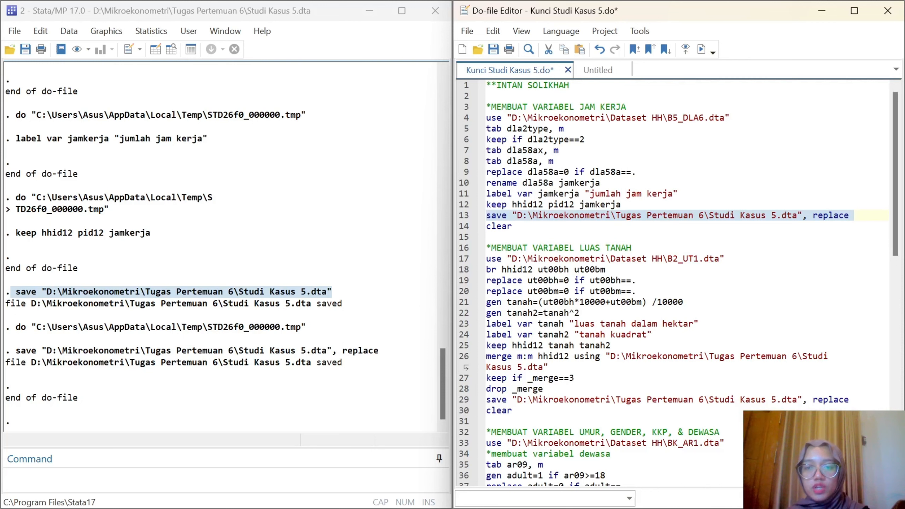
click(458, 228)
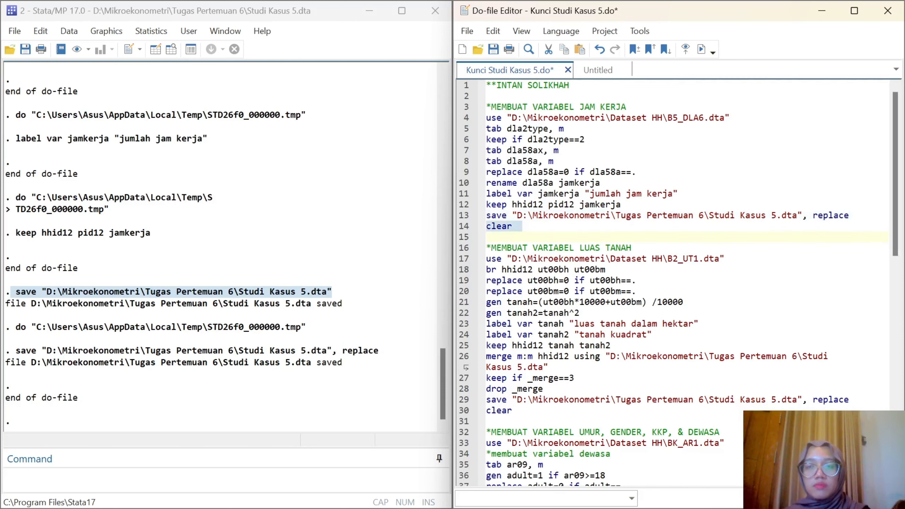
click(701, 49)
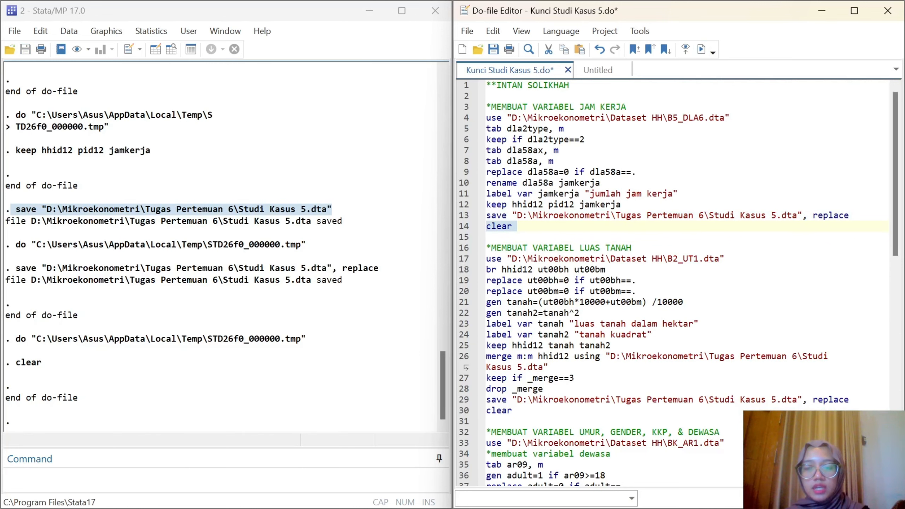
Switch to the Kunci Studi Kasus 5 Word document, look up the source file for Tanah, and return to Stata
mouse_move(565, 492)
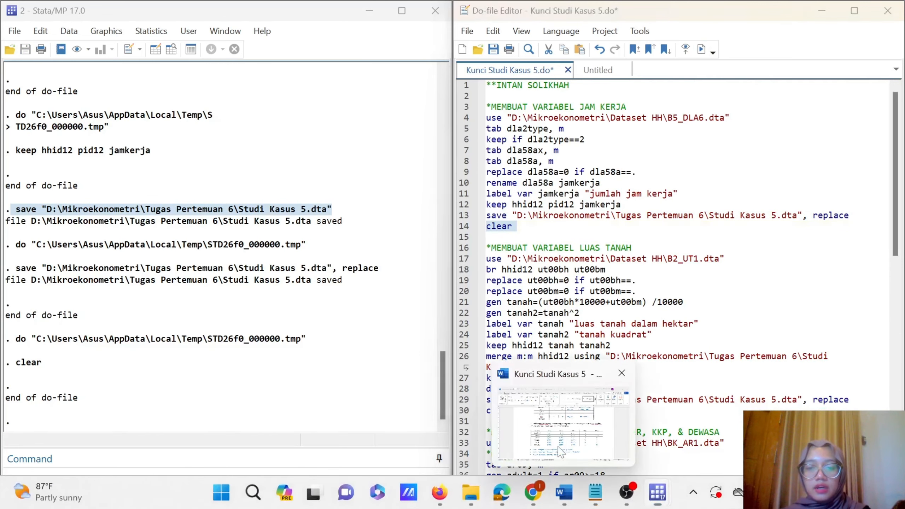
click(561, 452)
scroll(522, 311, up, 5)
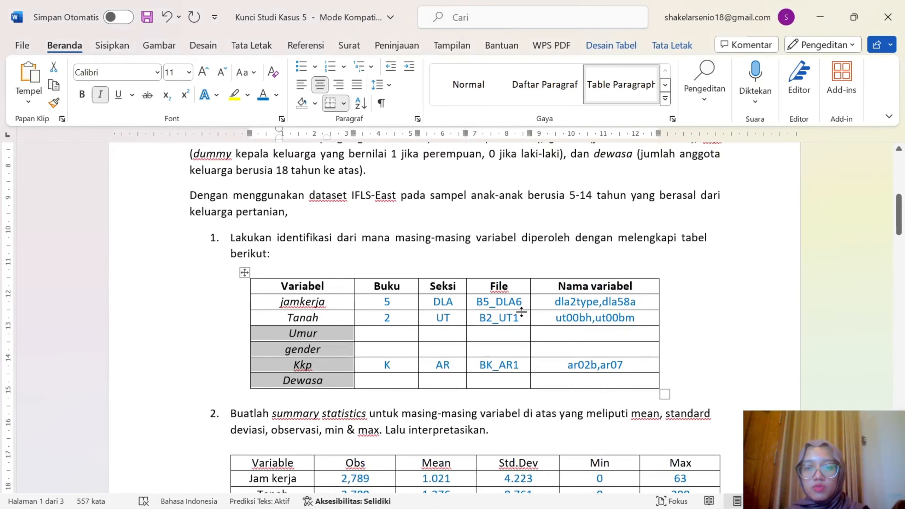
drag(519, 318, 480, 318)
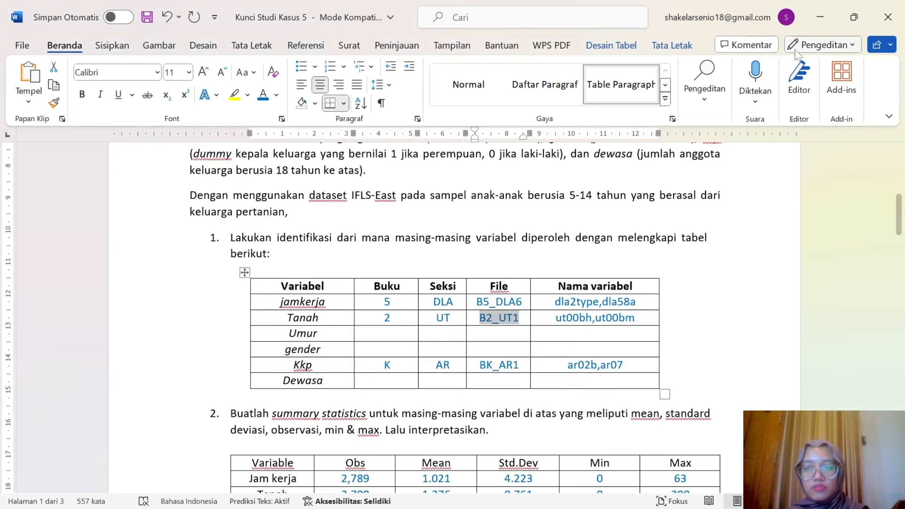
click(820, 17)
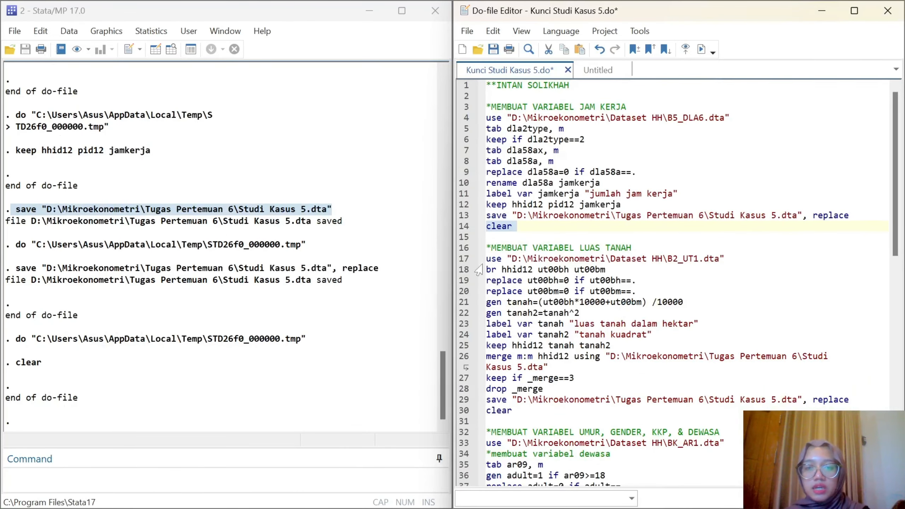
Run the do-file line under MEMBUAT VARIABEL LUAS TANAH that loads the B2_UT1.dta dataset
click(512, 118)
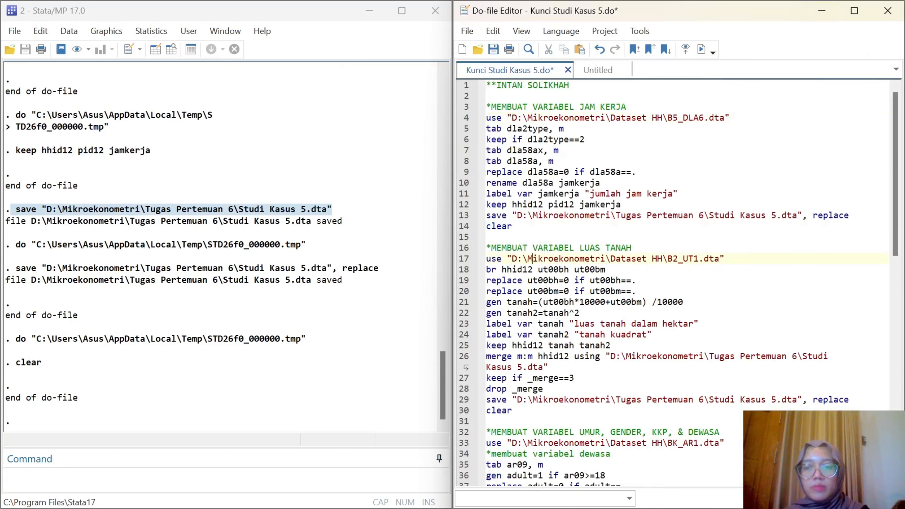
click(460, 259)
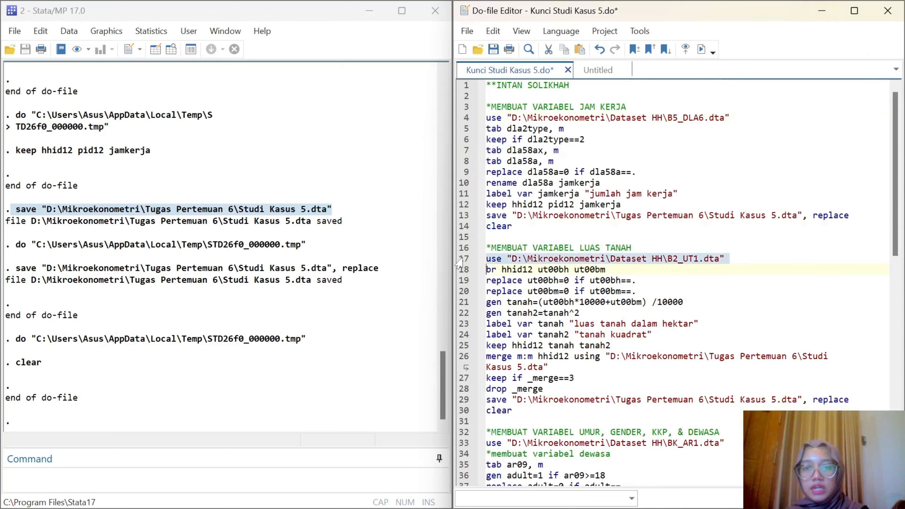
click(704, 50)
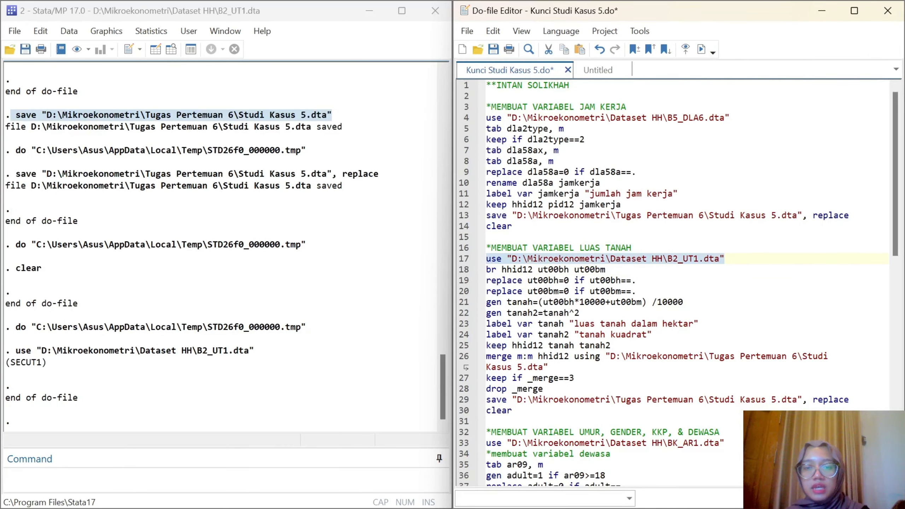
Check the names and labels of the farm land variables, then run the line that browses hhid12, ut00bh and ut00bm
scroll(677, 284, down, 1)
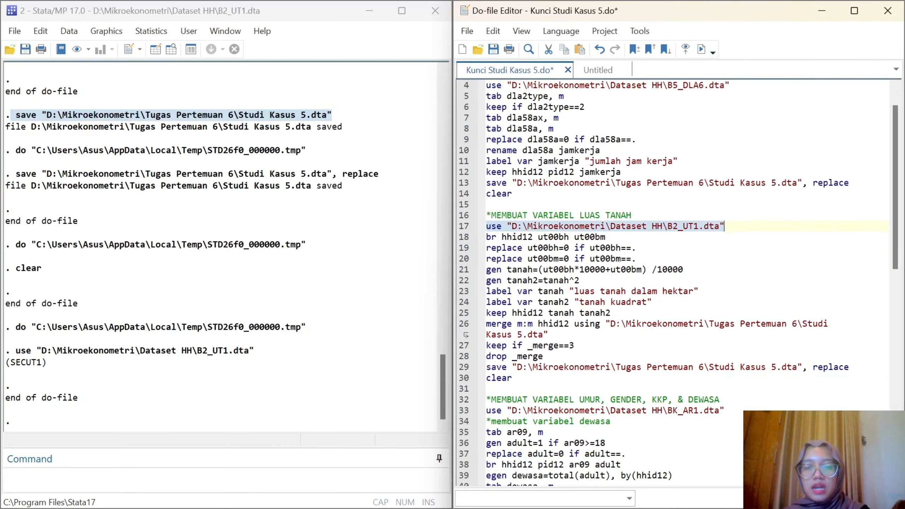
click(459, 238)
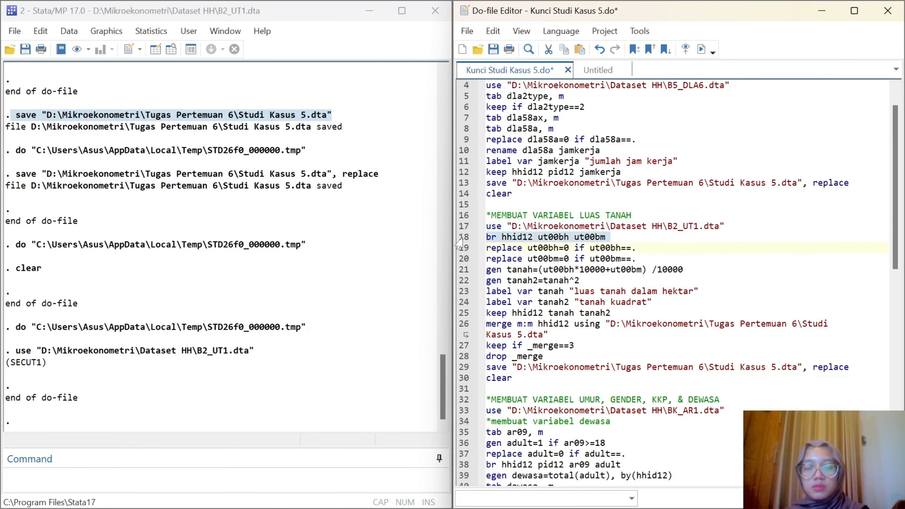
click(226, 33)
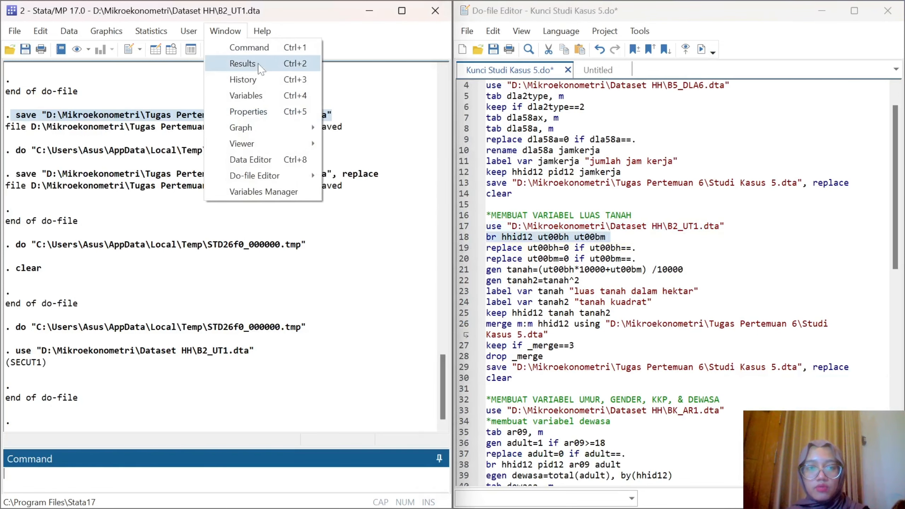
click(268, 87)
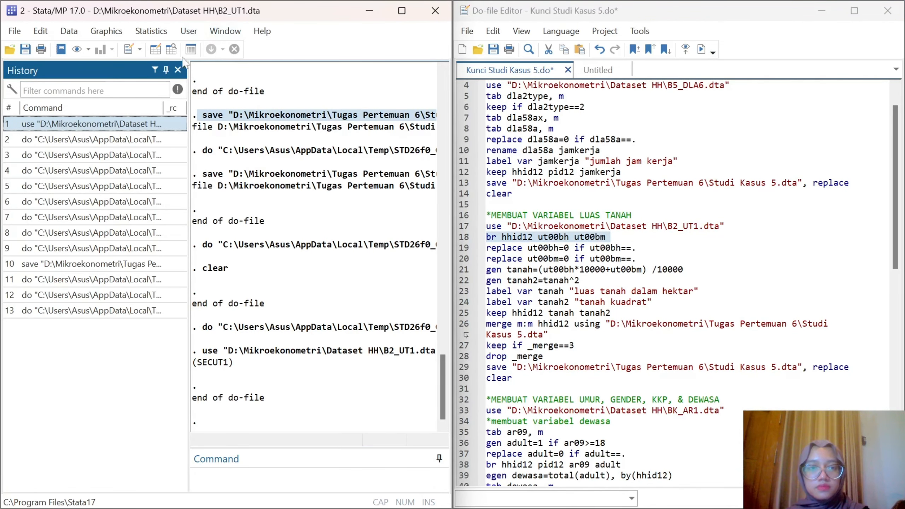
click(178, 70)
click(225, 31)
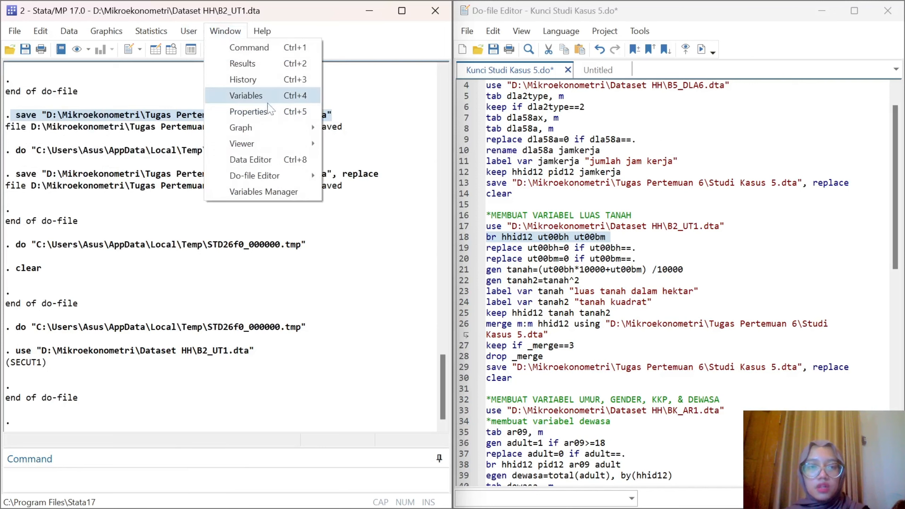
click(246, 96)
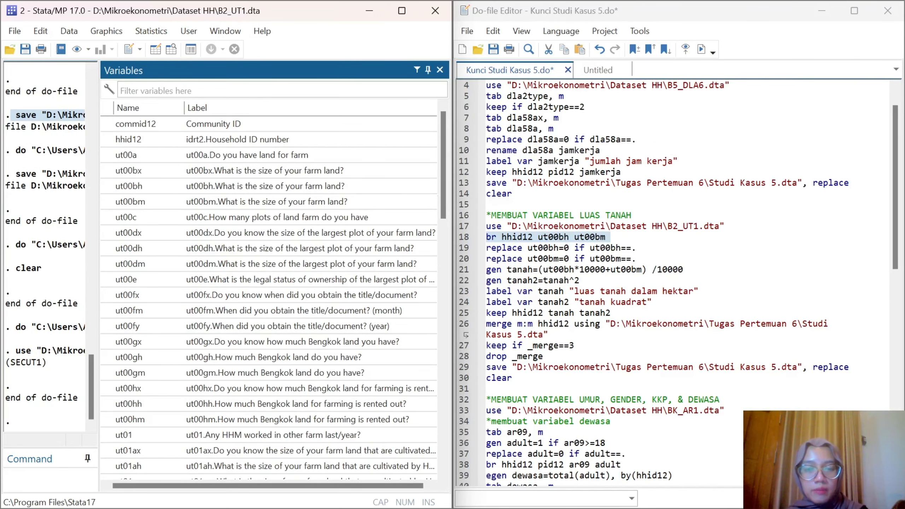
click(440, 71)
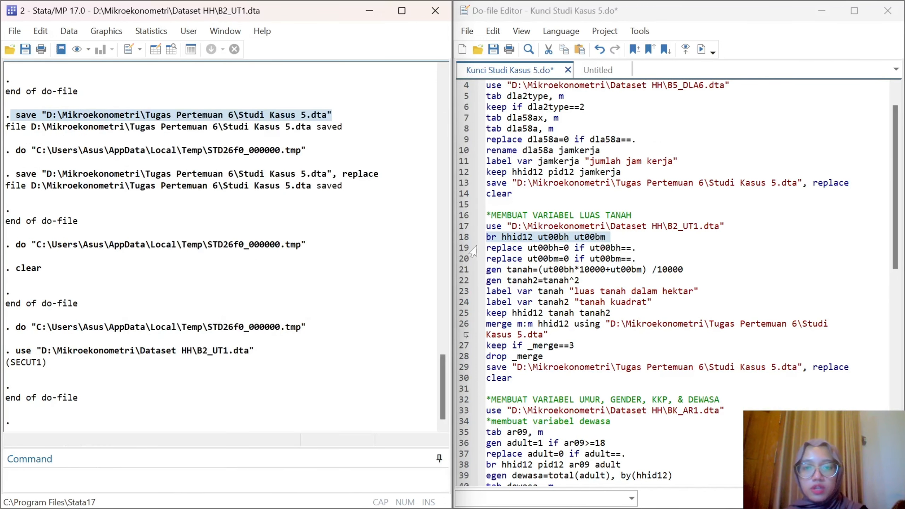
click(701, 49)
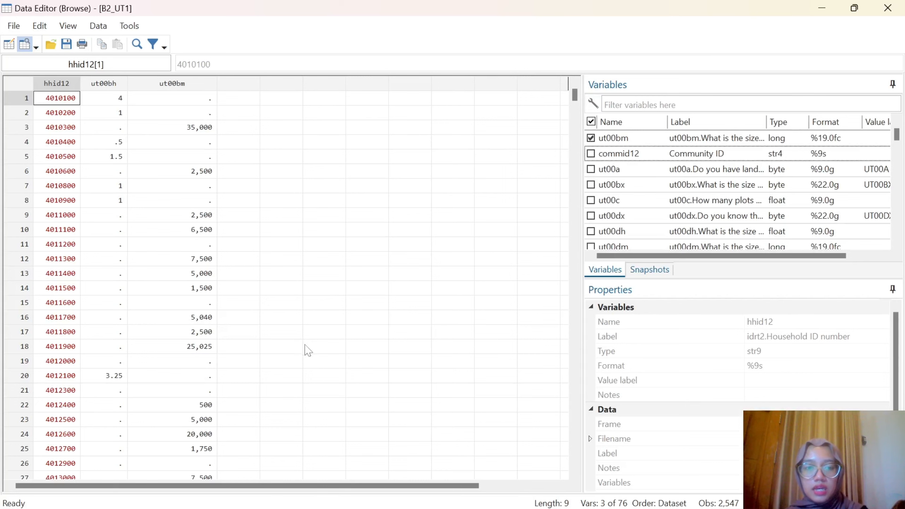
Close the data browser and run the do-file lines that replace missing ut00bh and ut00bm values with 0
click(887, 8)
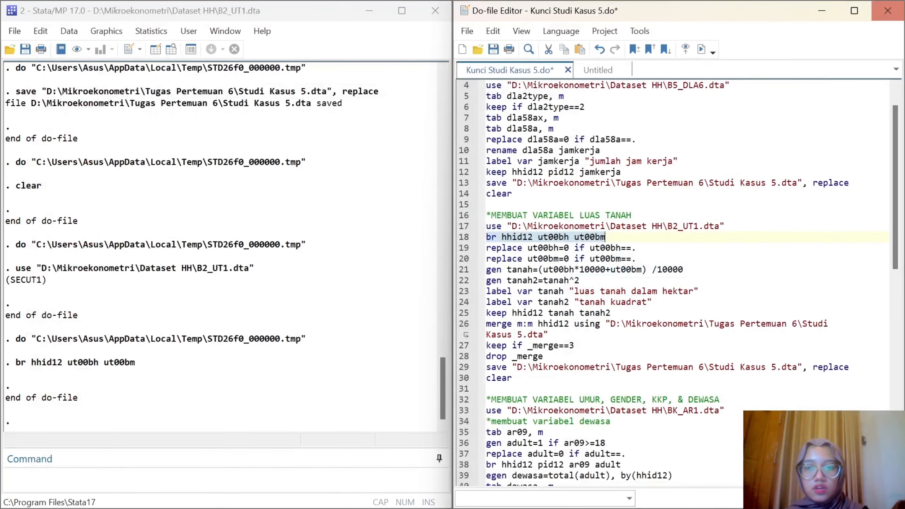
click(459, 251)
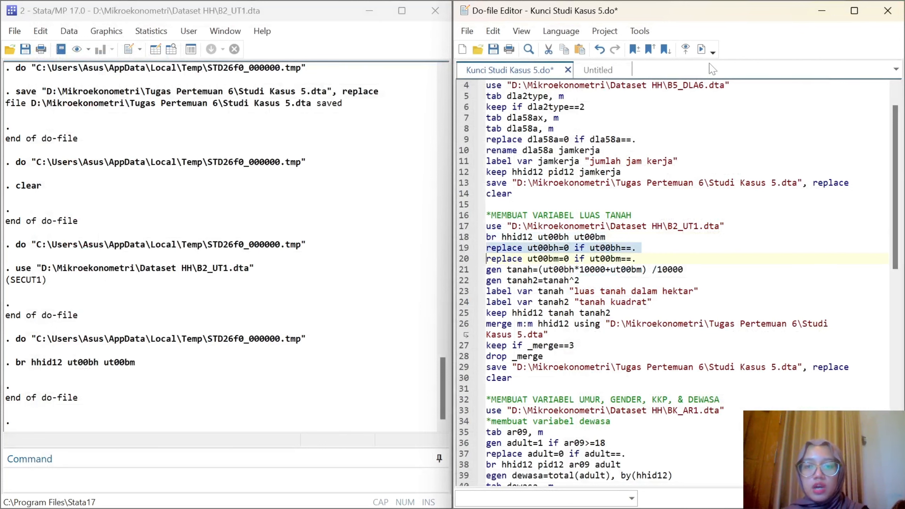
click(702, 50)
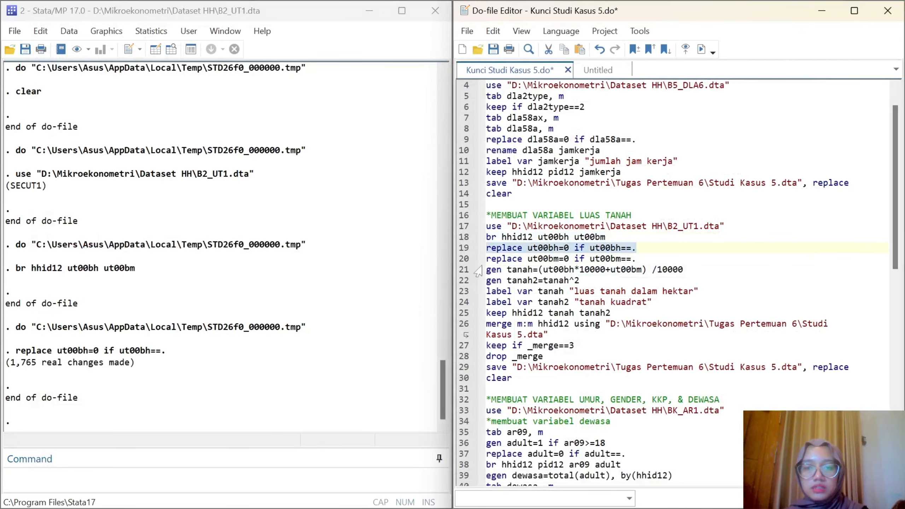
click(460, 261)
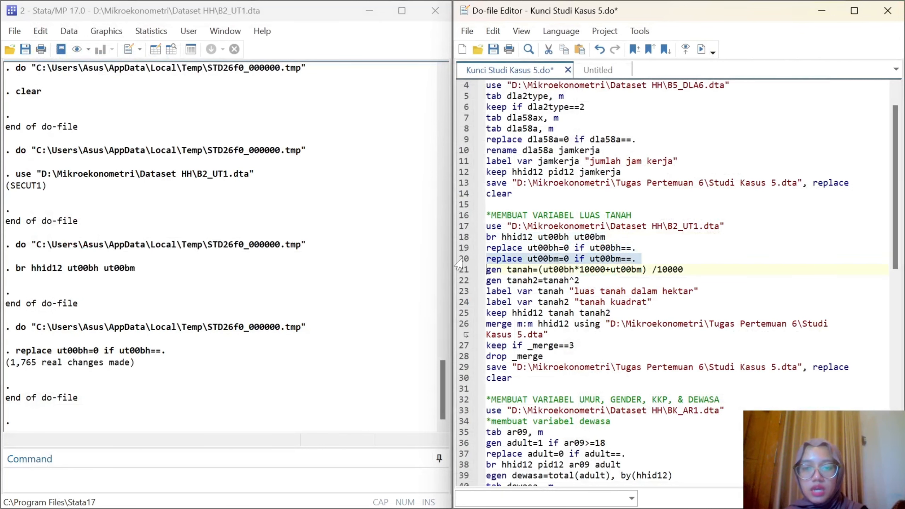
click(701, 51)
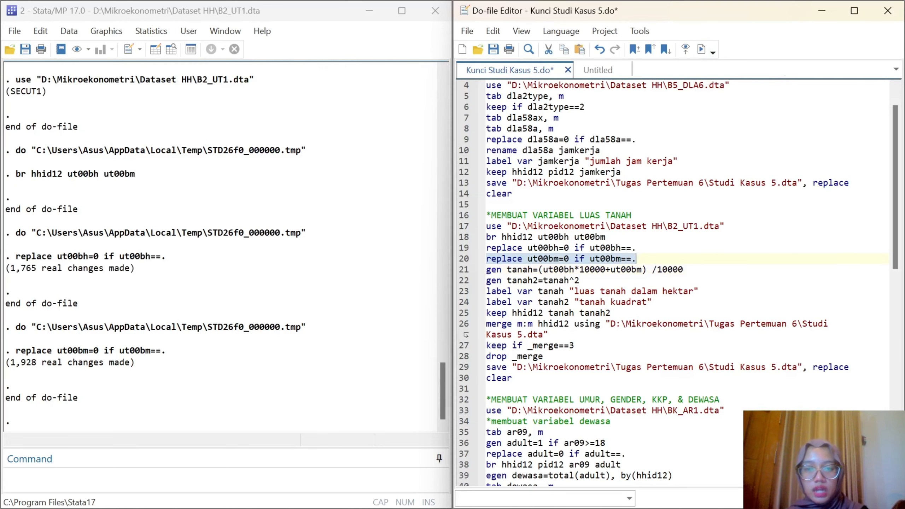
Run the lines that generate tanah as (ut00bh*10000+ut00bm) /10000 and tanah2 as tanah^2
click(459, 270)
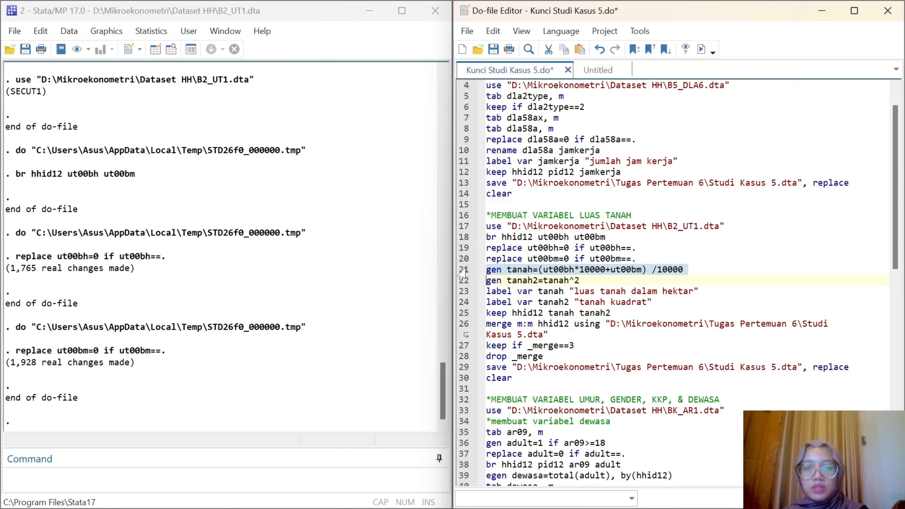
click(701, 49)
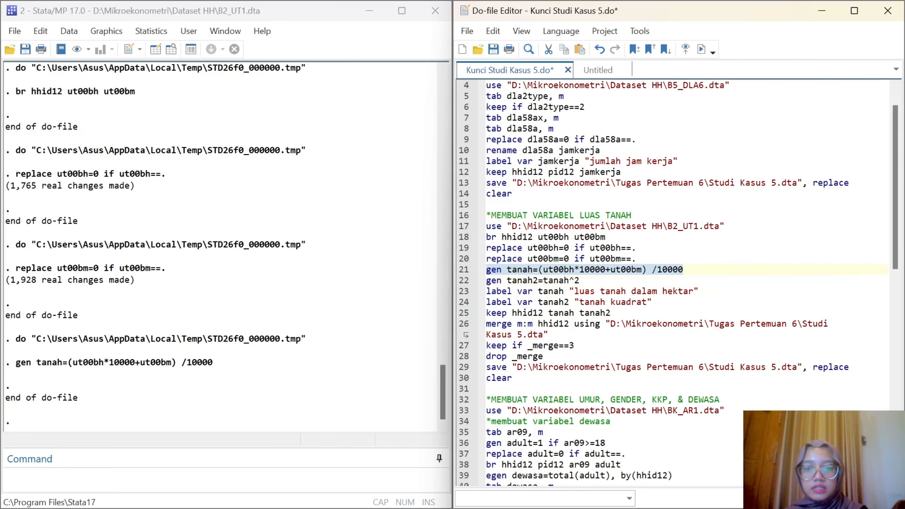
click(464, 280)
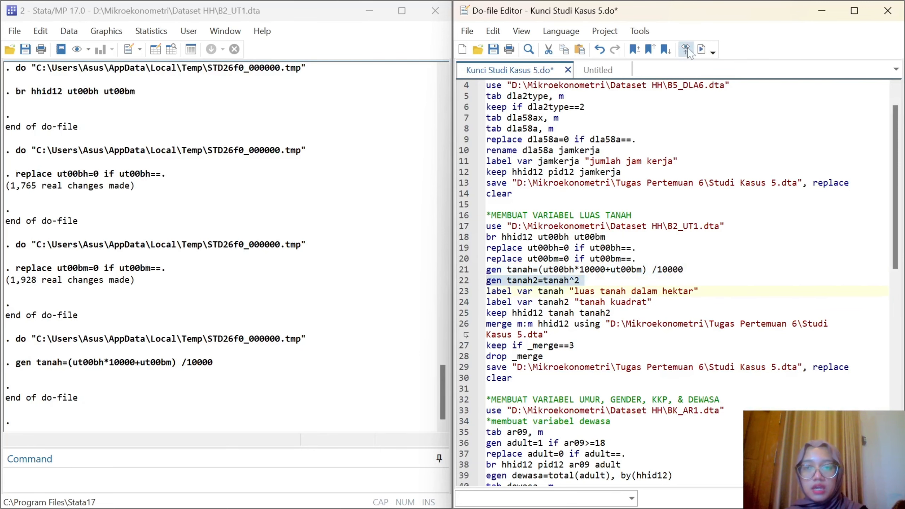
click(701, 49)
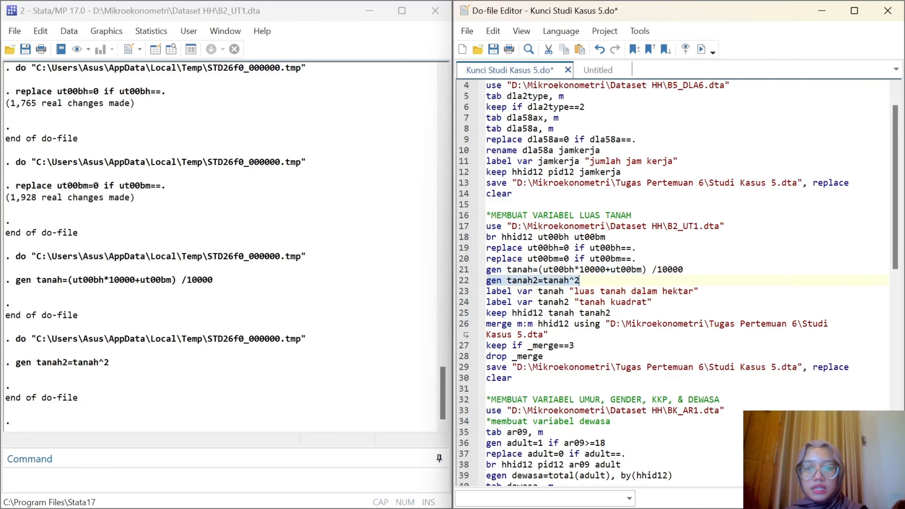
Run the lines labelling tanah "luas tanah dalam hektar" and tanah2 "tanah kuadrat", and the line keeping only hhid12, tanah and tanah2
click(458, 292)
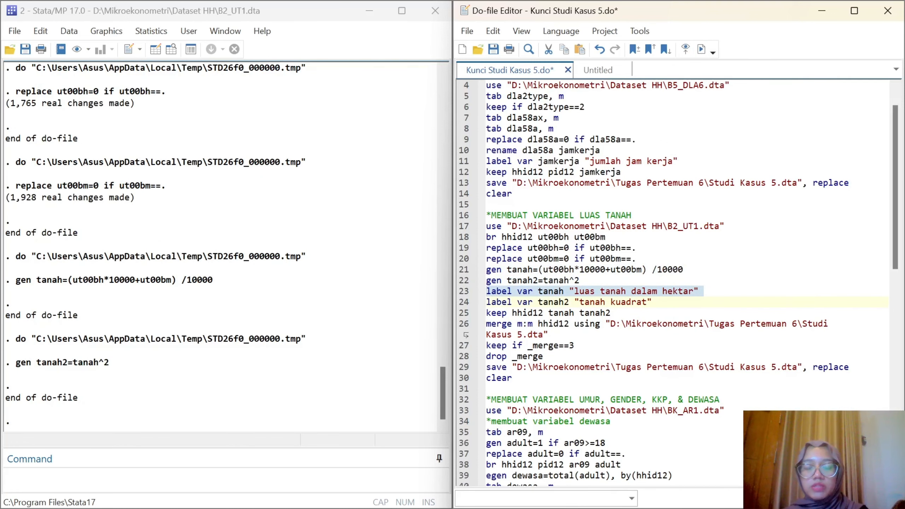
click(701, 49)
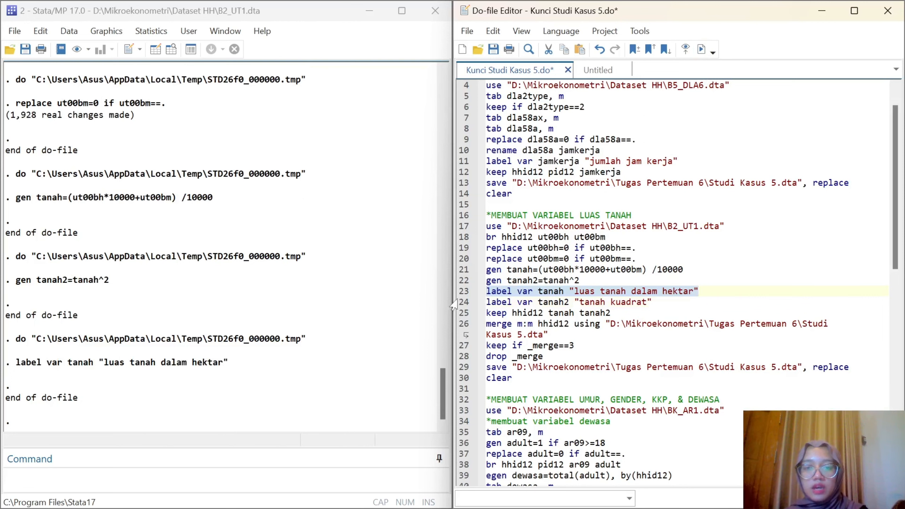
click(458, 302)
click(701, 49)
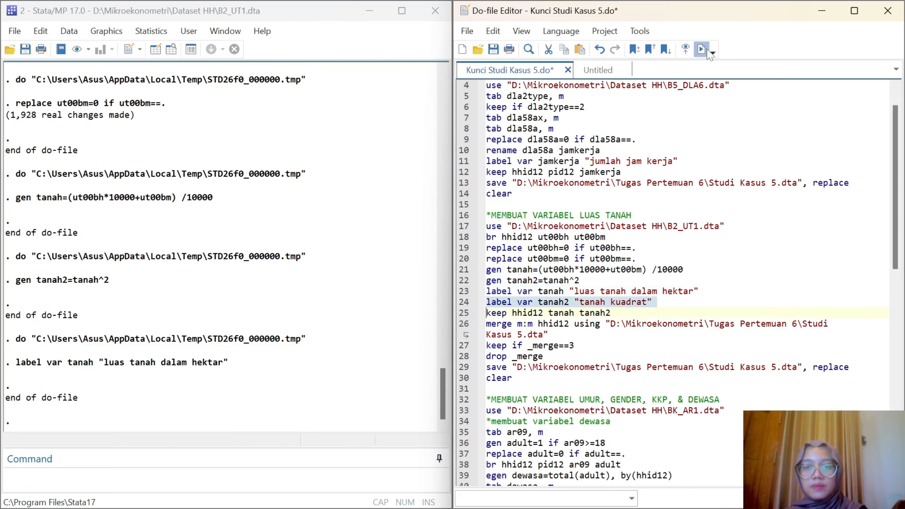
click(458, 316)
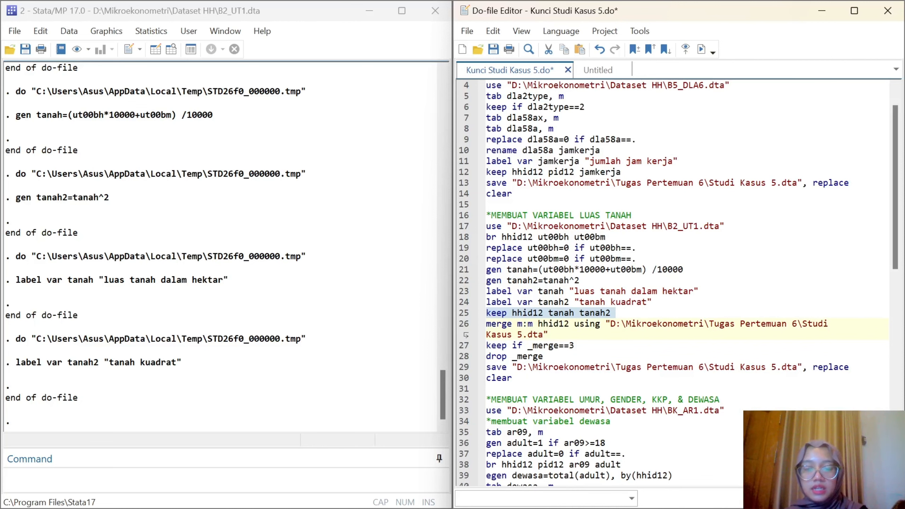
click(701, 49)
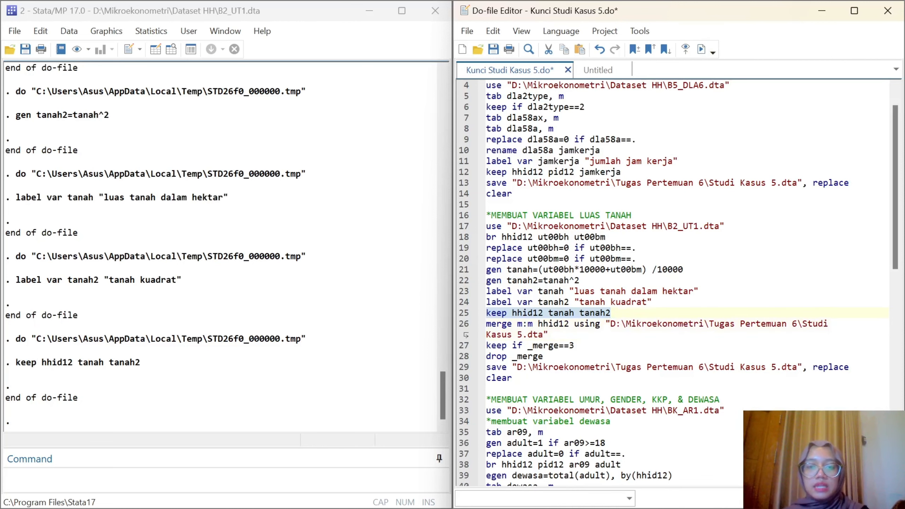
scroll(677, 284, up, 1)
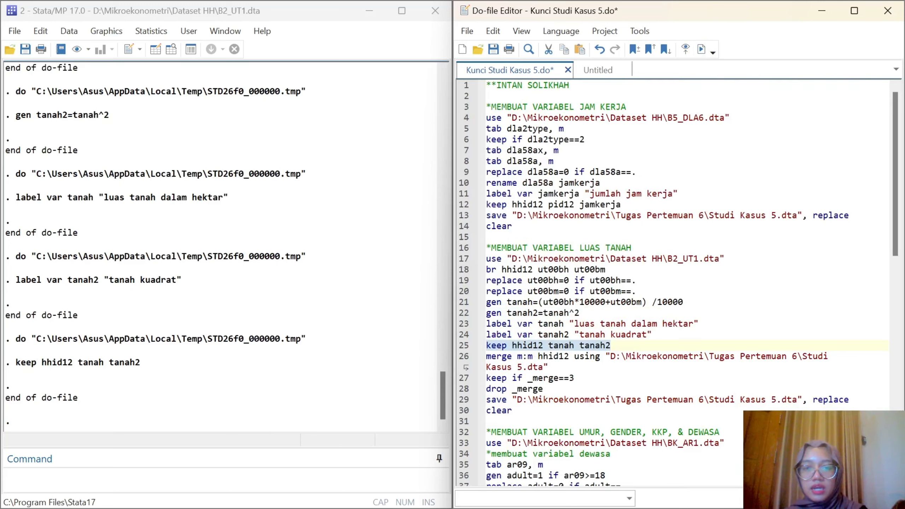
drag(512, 216, 803, 215)
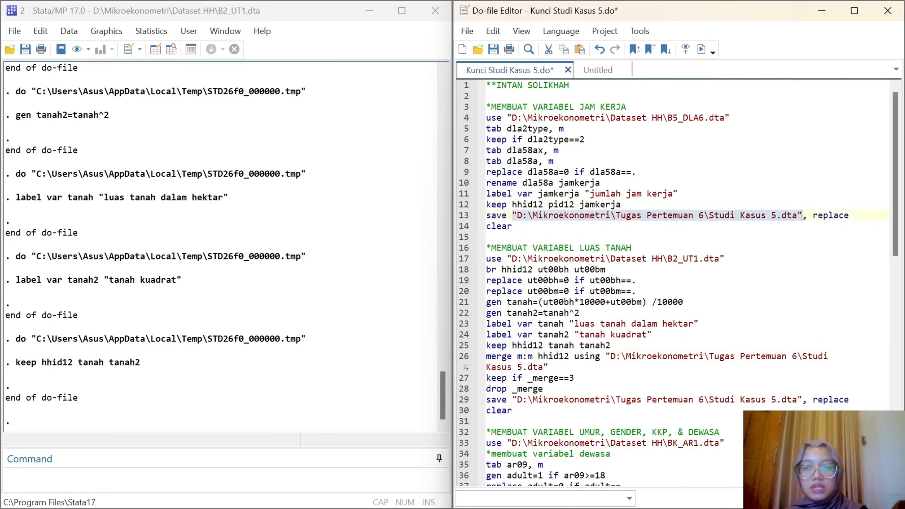
text(save "D:\Mikroekonometri\Tugas Pertemuan 6\Studi Kasus 5.dta")
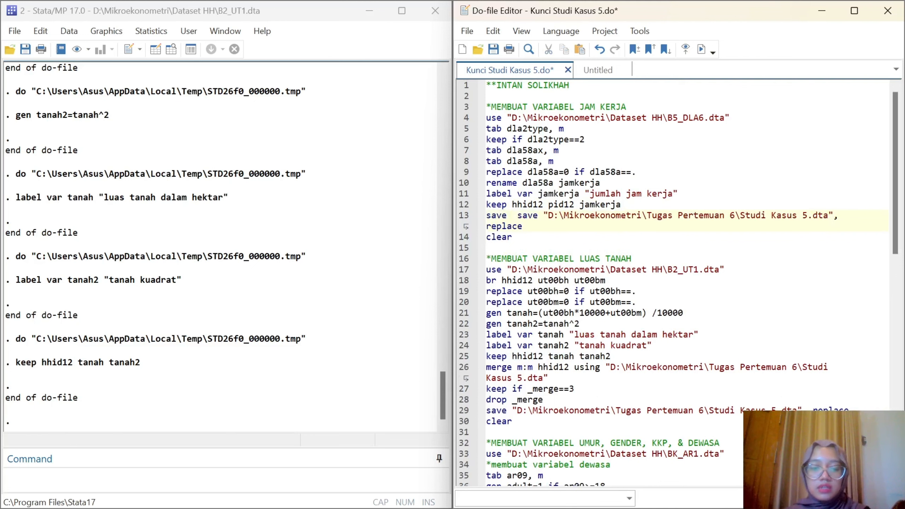
key(ctrl+z)
drag(803, 215, 513, 216)
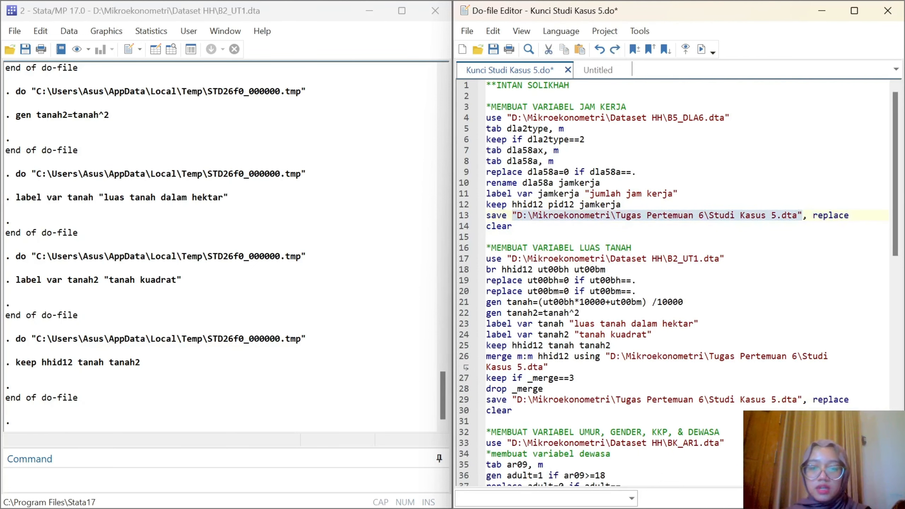
Run the do-file line that merges m:m on hhid12 using Studi Kasus 5.dta
drag(606, 357, 548, 367)
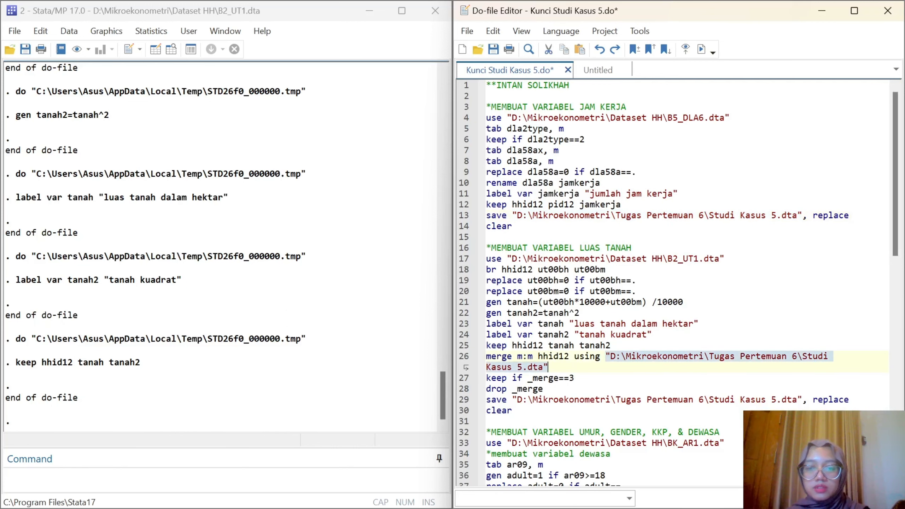
click(456, 357)
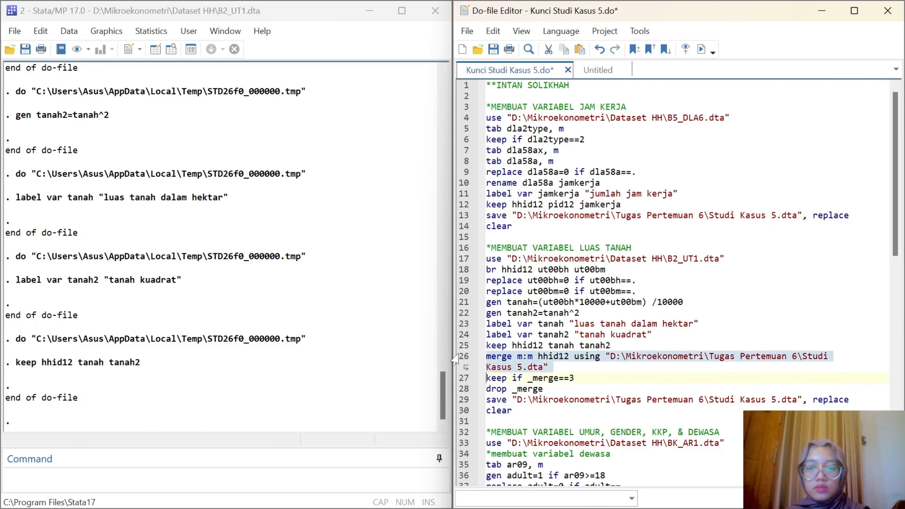
click(702, 50)
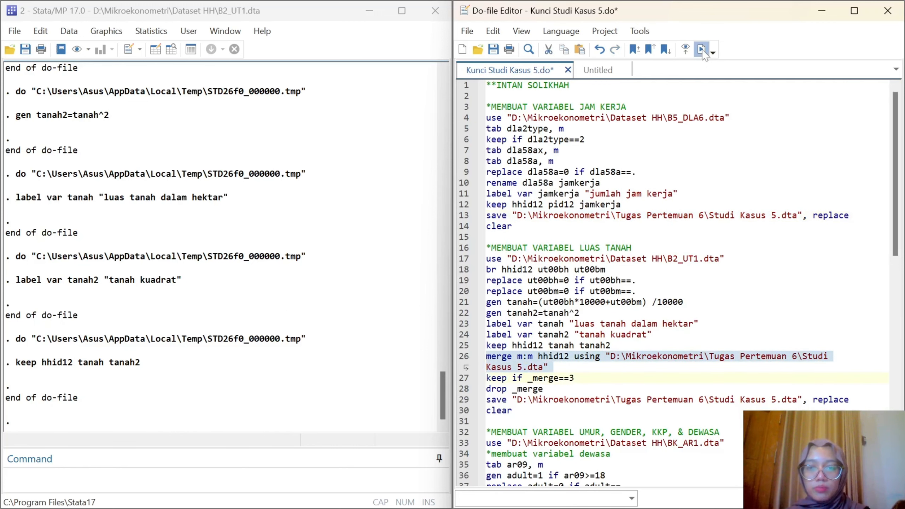
Run the lines that keep only observations with _merge==3 and drop the _merge variable
click(458, 379)
scroll(460, 383, down, 6)
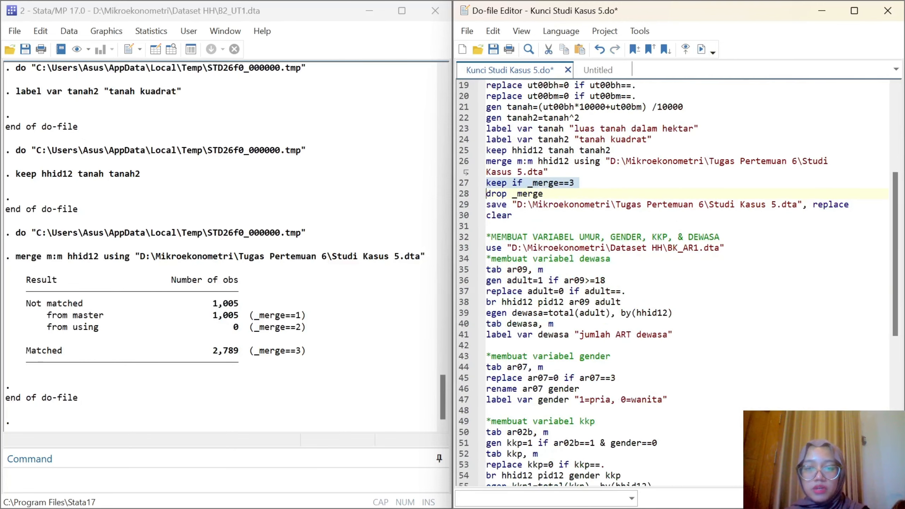
click(701, 51)
click(463, 194)
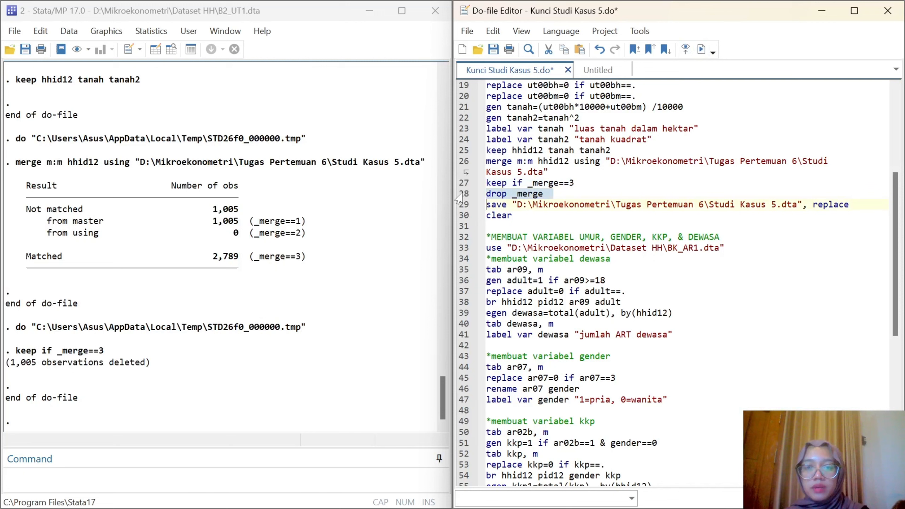
click(701, 51)
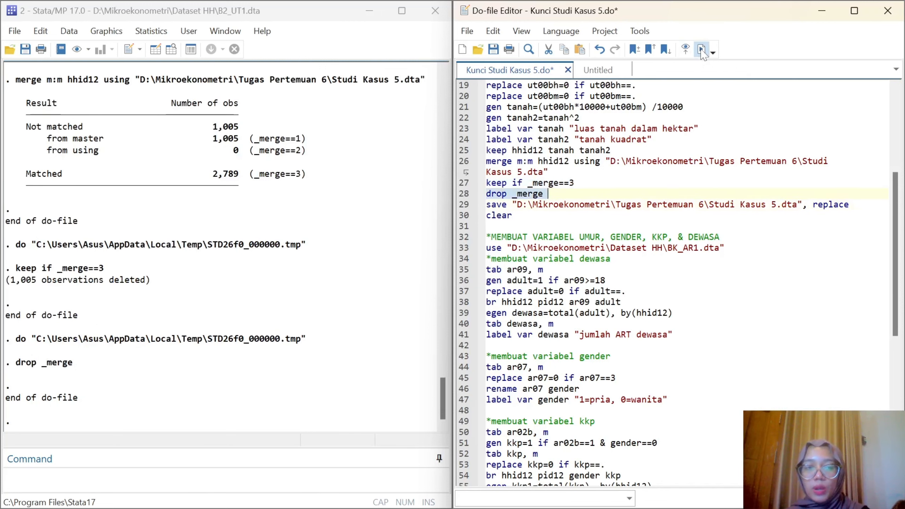
Run the lines after the tanah merge that save Studi Kasus 5.dta with replace and clear the data
click(463, 205)
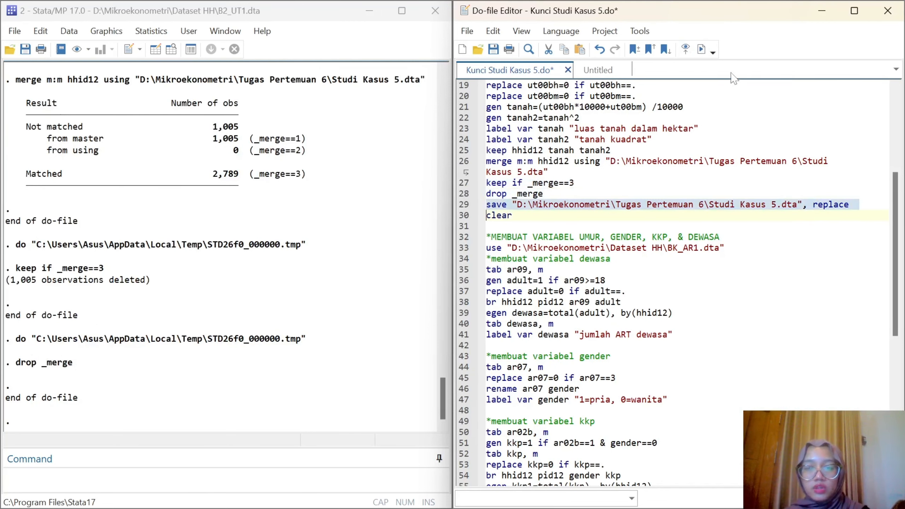
click(702, 50)
drag(487, 215, 517, 215)
click(702, 50)
Run the line under MEMBUAT VARIABEL UMUR, GENDER, KKP, & DEWASA that loads the BK_AR1.dta dataset
scroll(678, 282, down, 1)
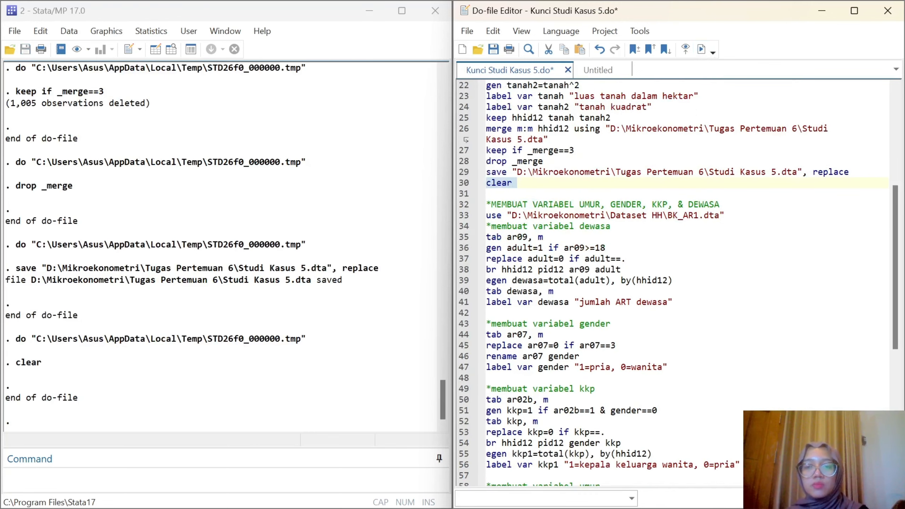
drag(668, 215, 720, 216)
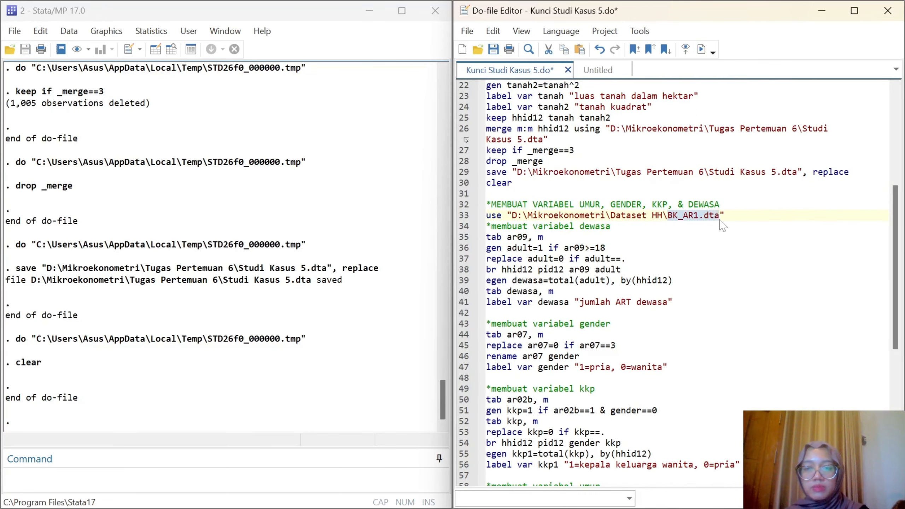
scroll(723, 225, up, 4)
click(637, 162)
scroll(678, 281, down, 4)
drag(488, 215, 725, 215)
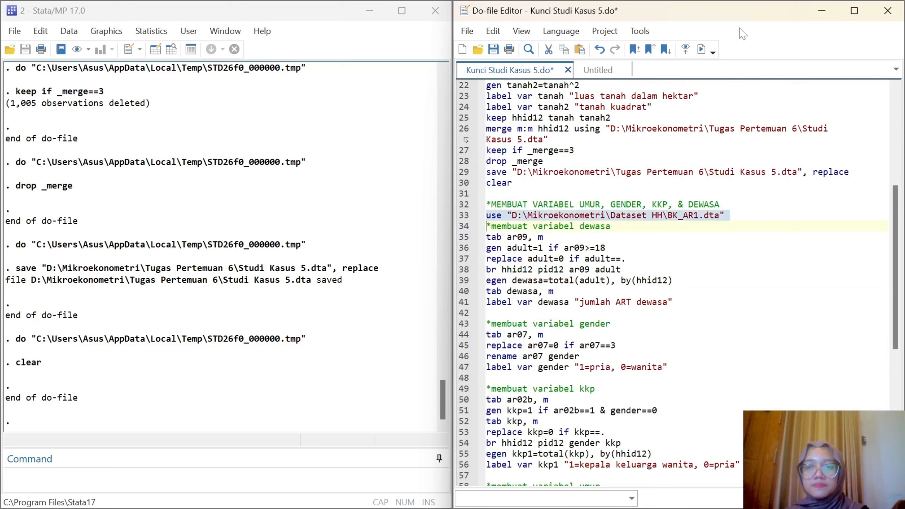
click(702, 50)
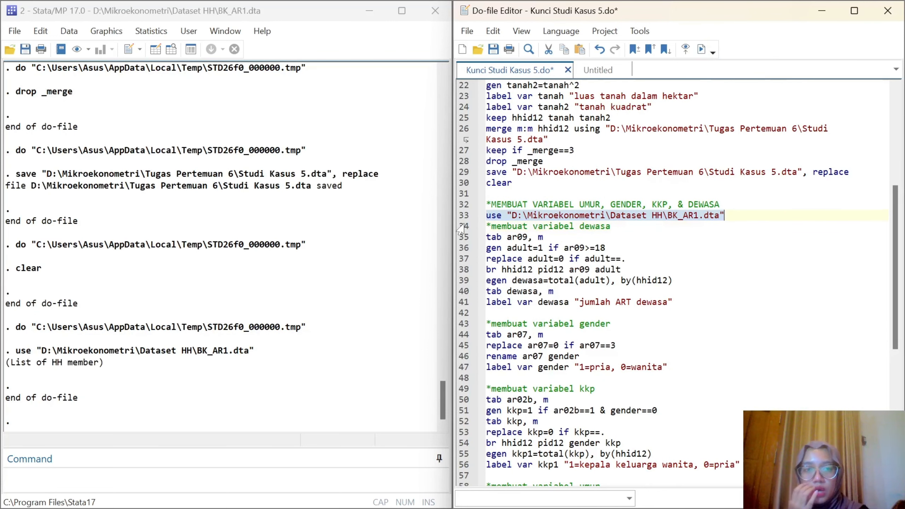
Display the dataset's variable list, check the label of the age variable, and close the list
click(224, 32)
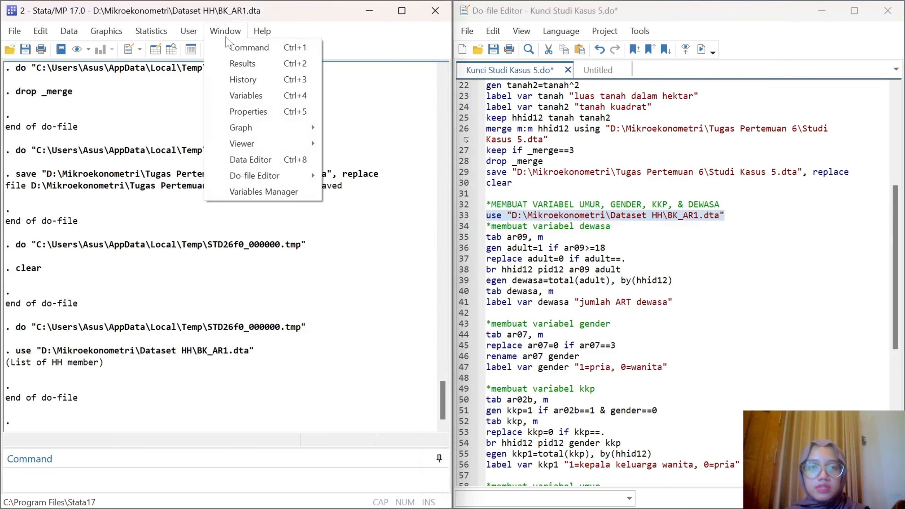
click(268, 95)
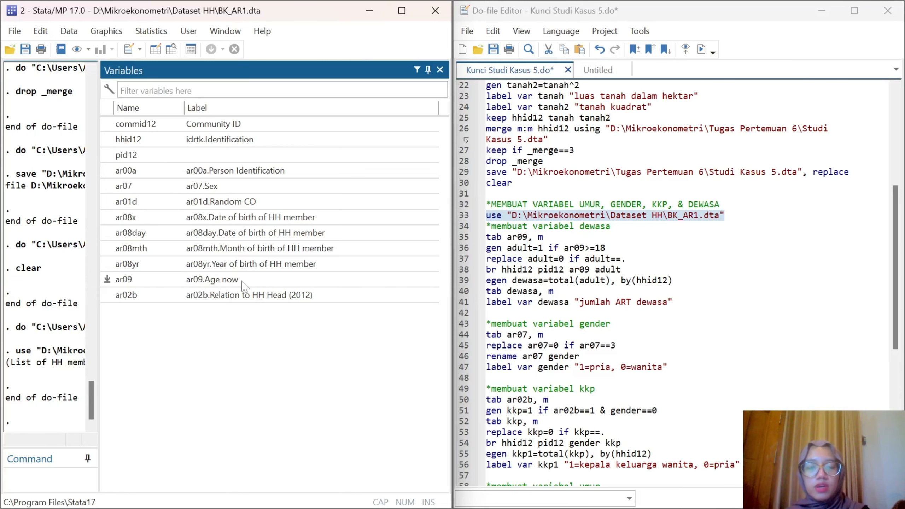
click(440, 71)
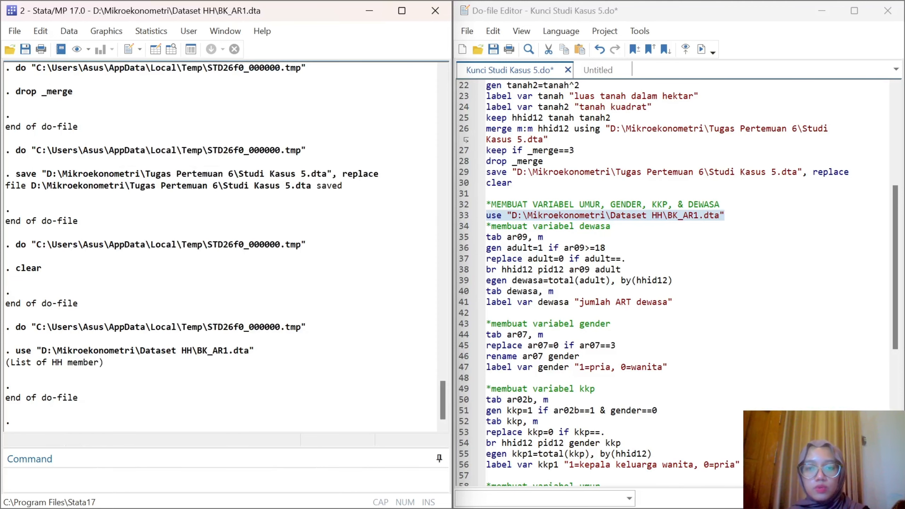
Run the line that tabulates ar09 including missing values and look through the age distribution
click(464, 238)
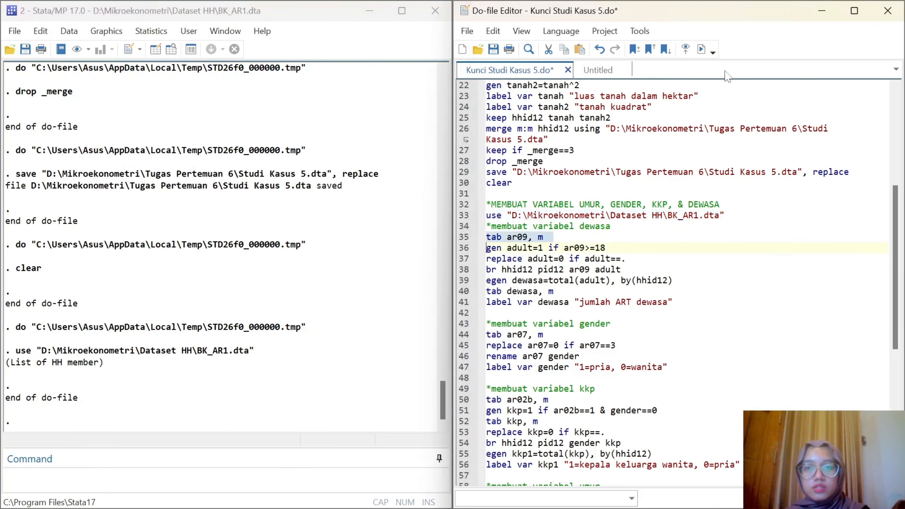
click(702, 49)
scroll(338, 216, up, 3)
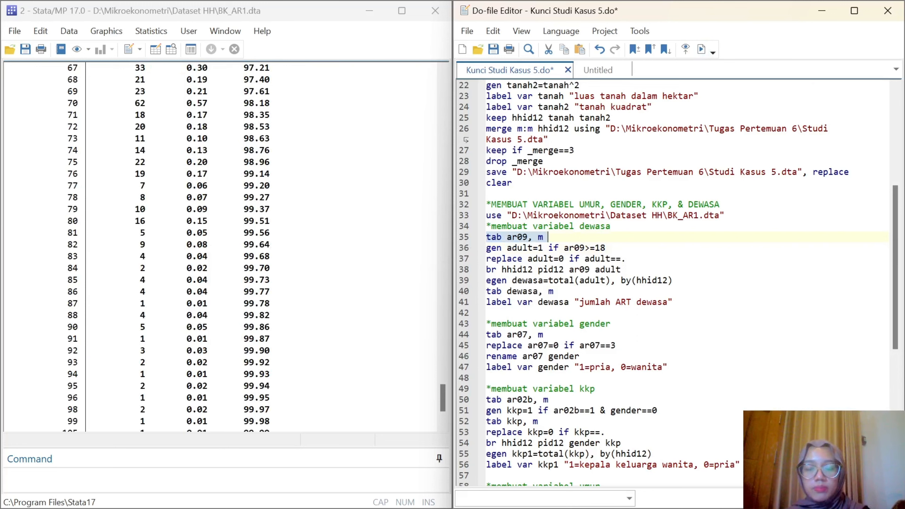
Run the two lines that generate adult=1 if ar09>=18 and replace adult with 0 where it is missing
click(462, 249)
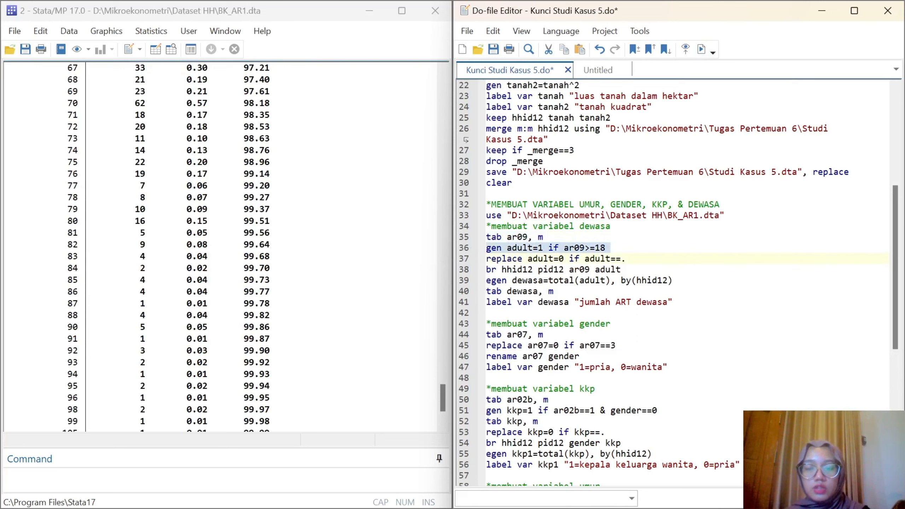
click(701, 49)
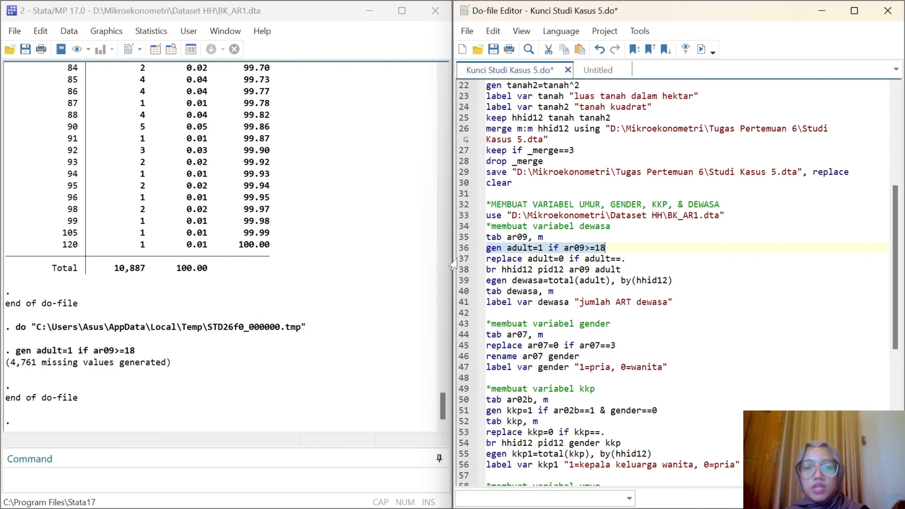
click(467, 259)
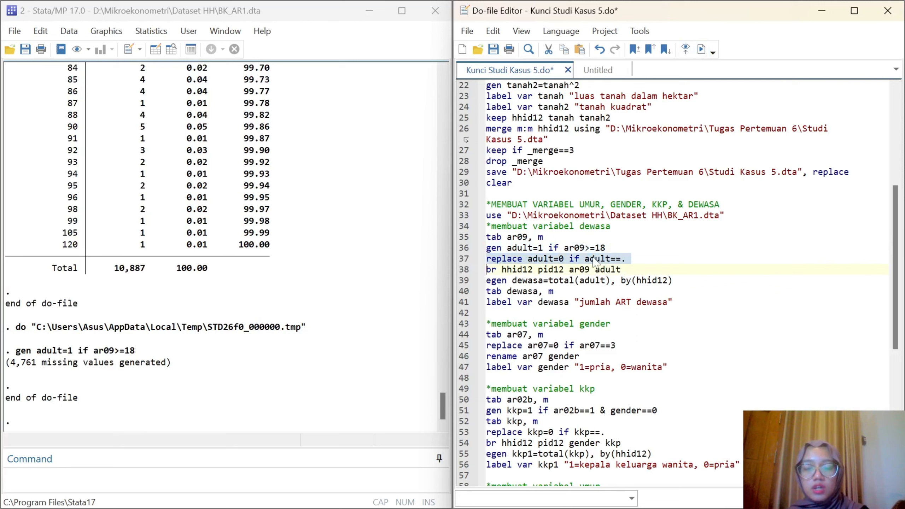
key(ctrl+d)
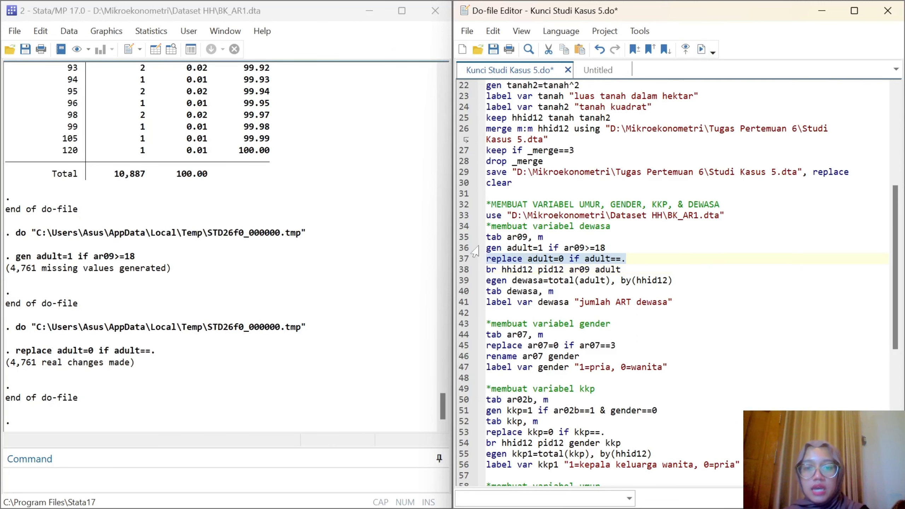
Check the variable list for adult, then run the line that browses hhid12, pid12, ar09 and adult and look through the records
click(454, 270)
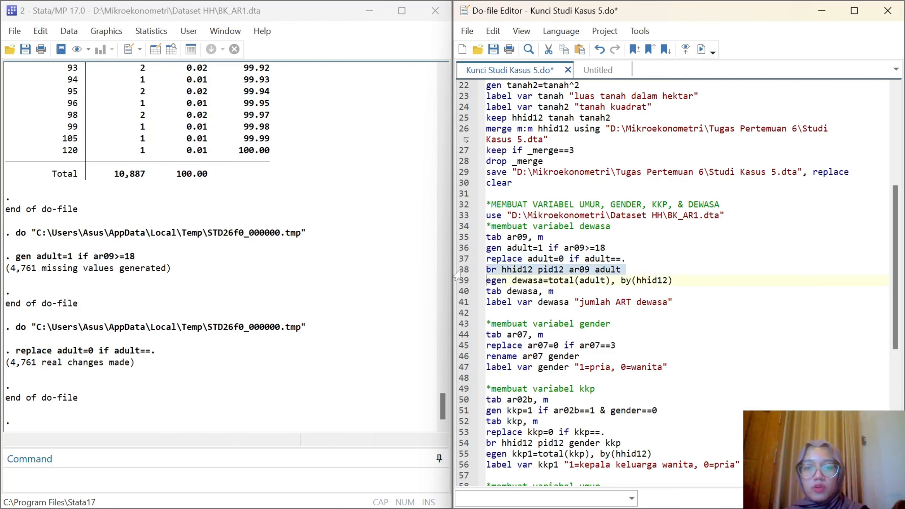
click(232, 31)
click(264, 99)
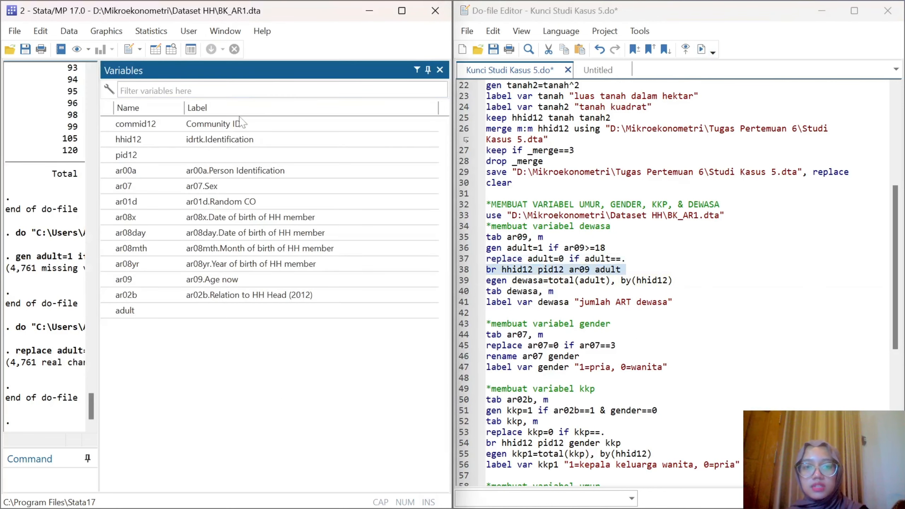
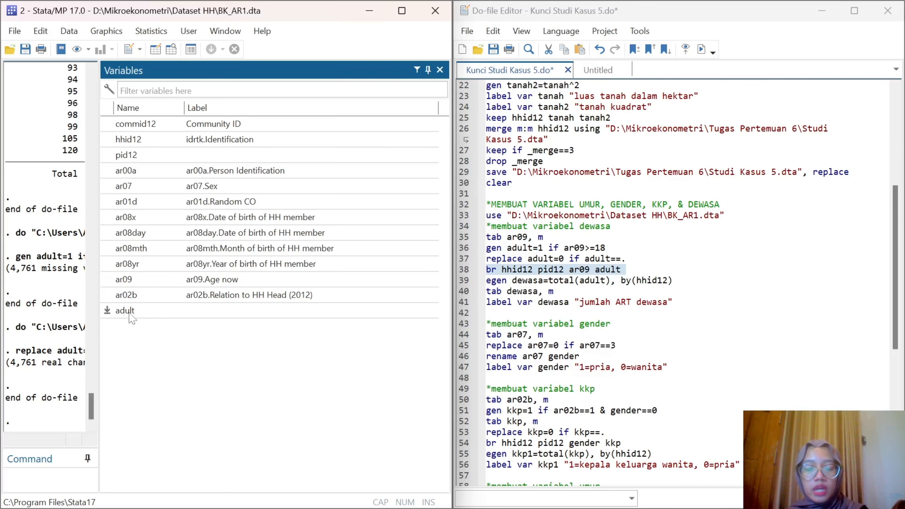
click(440, 70)
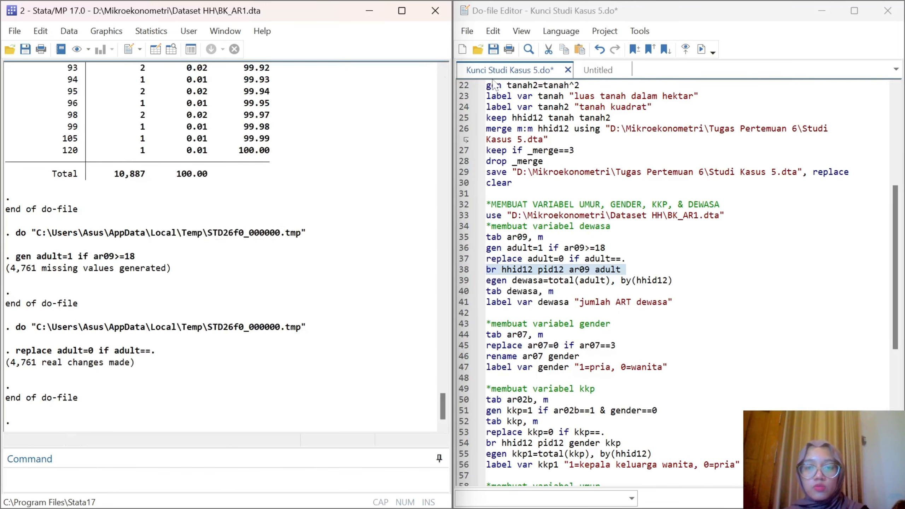
click(702, 50)
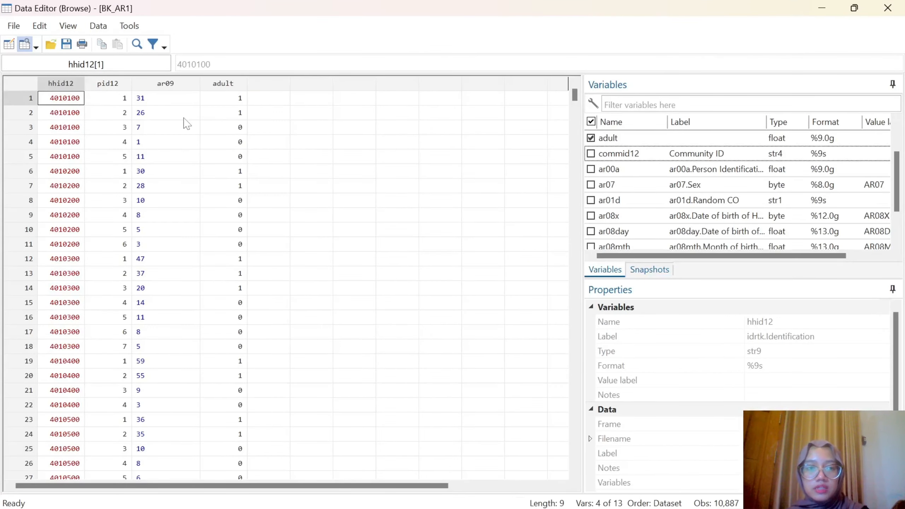
scroll(174, 277, down, 20)
scroll(173, 277, down, 8)
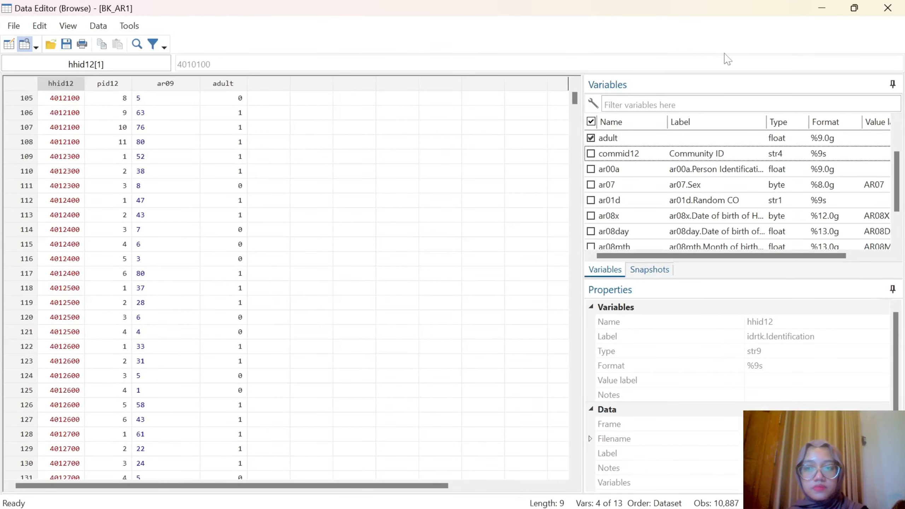
click(887, 9)
Run the lines that total adult by hhid12 into dewasa, tabulate it with missing values, and label it "jumlah ART dewasa"
scroll(469, 293, down, 3)
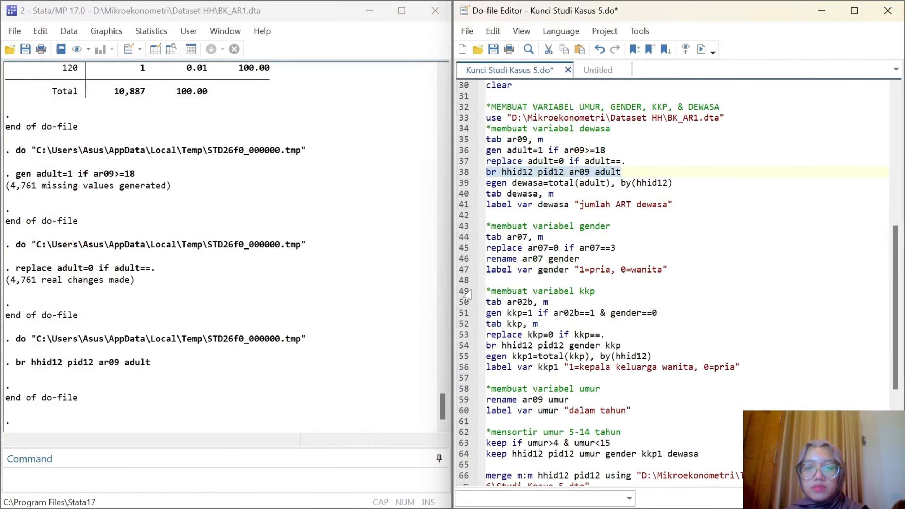
click(458, 184)
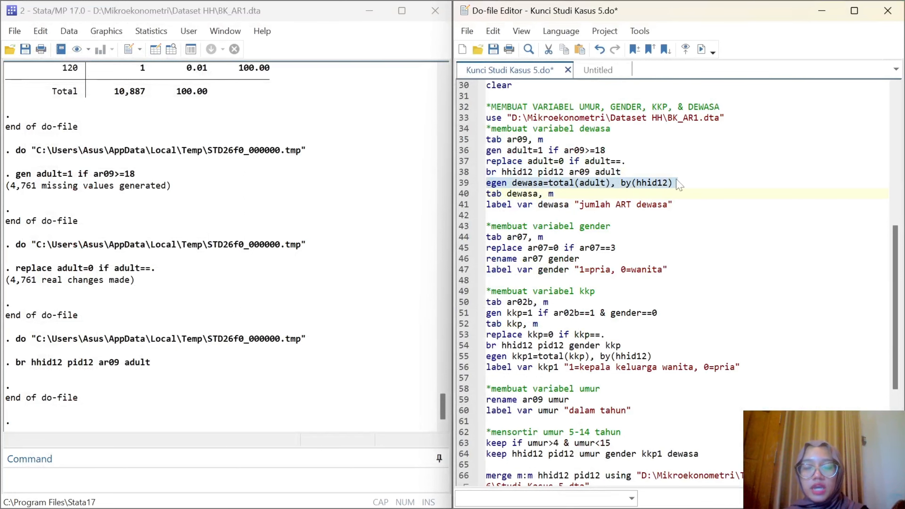
click(701, 49)
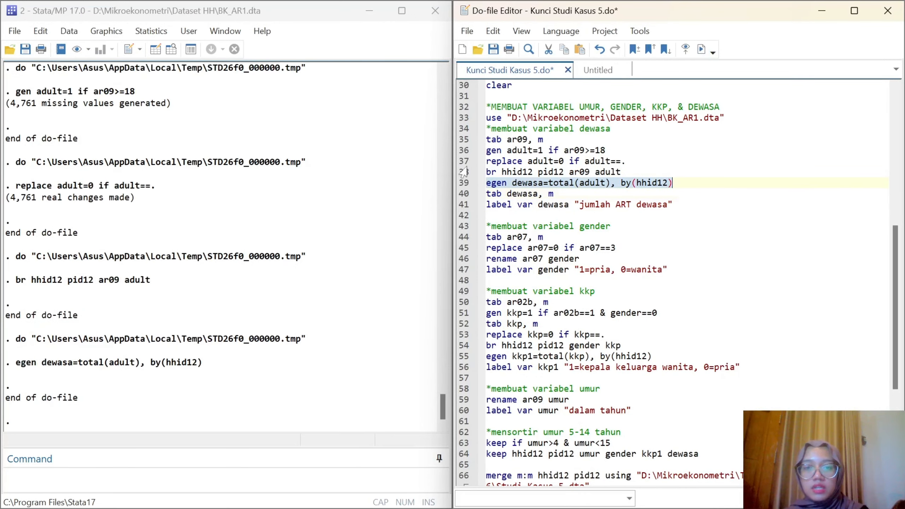
click(464, 194)
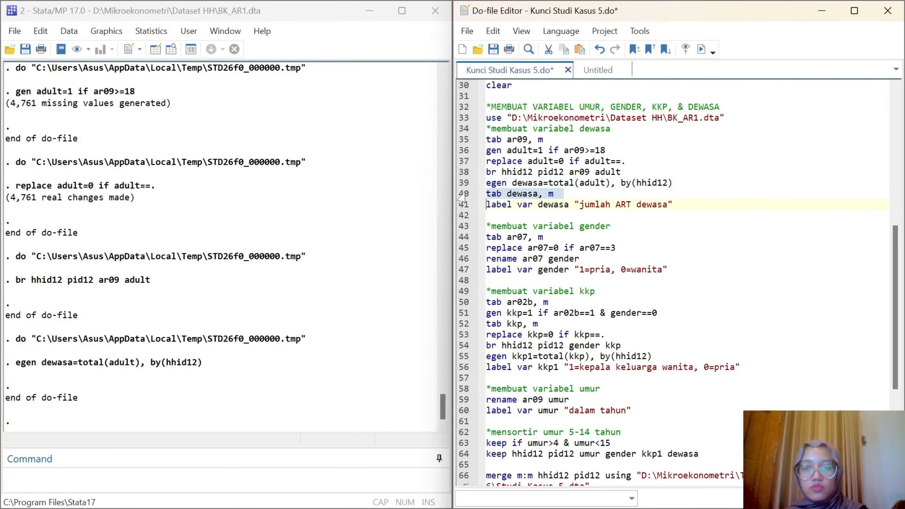
click(702, 50)
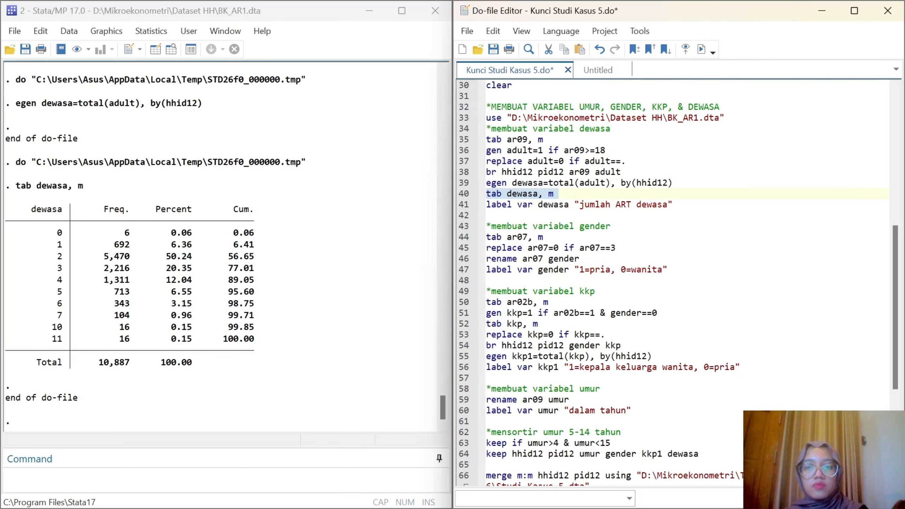
click(458, 205)
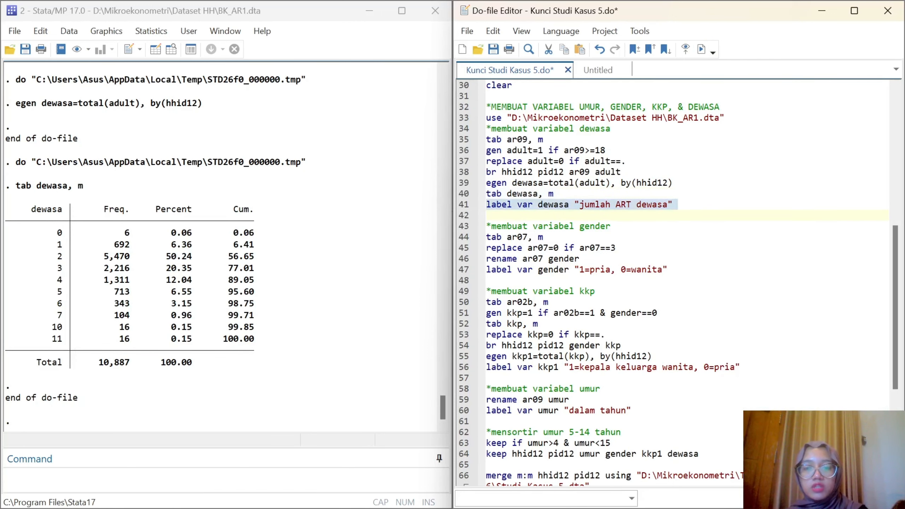
click(701, 49)
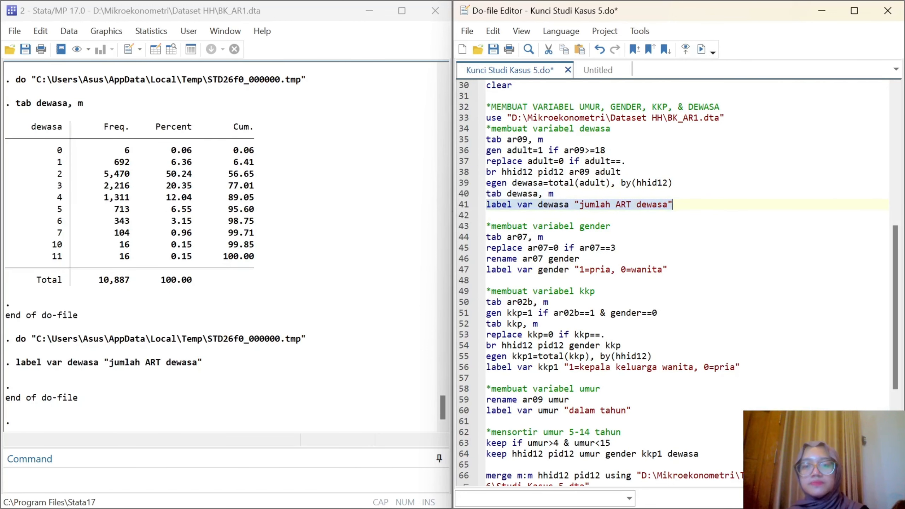
Display the dataset's variable list, check the label of the sex variable ar07, and close the list
scroll(530, 207, down, 1)
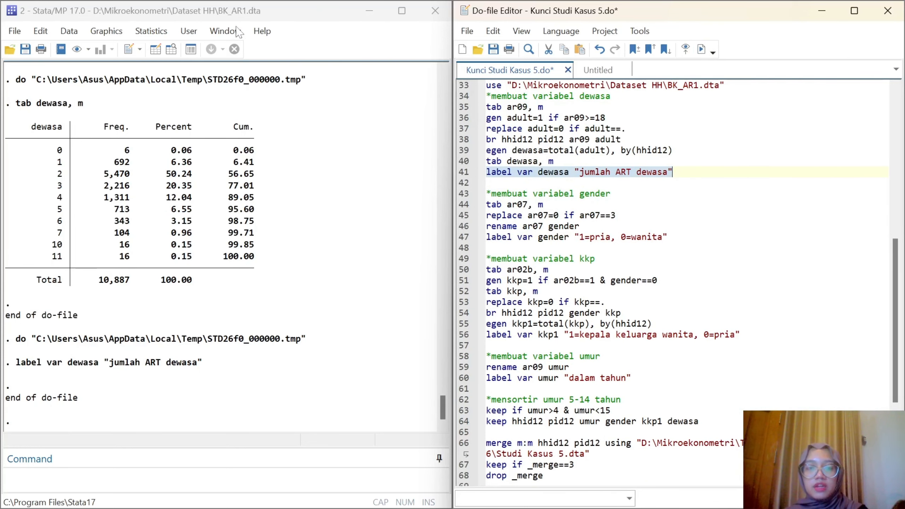
click(223, 30)
click(267, 95)
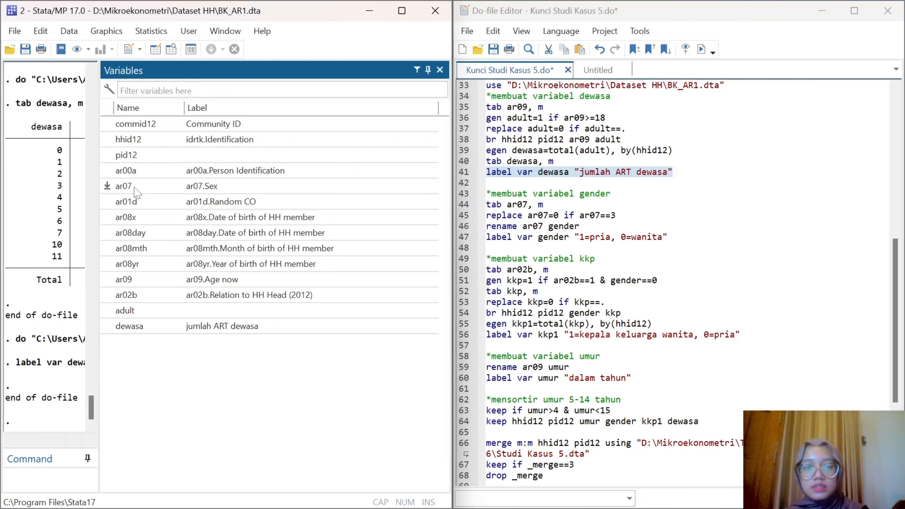
click(440, 70)
Run only the line under membuat variabel gender that tabulates ar07 including missing values
drag(463, 206, 684, 310)
scroll(684, 311, down, 8)
scroll(687, 315, down, 4)
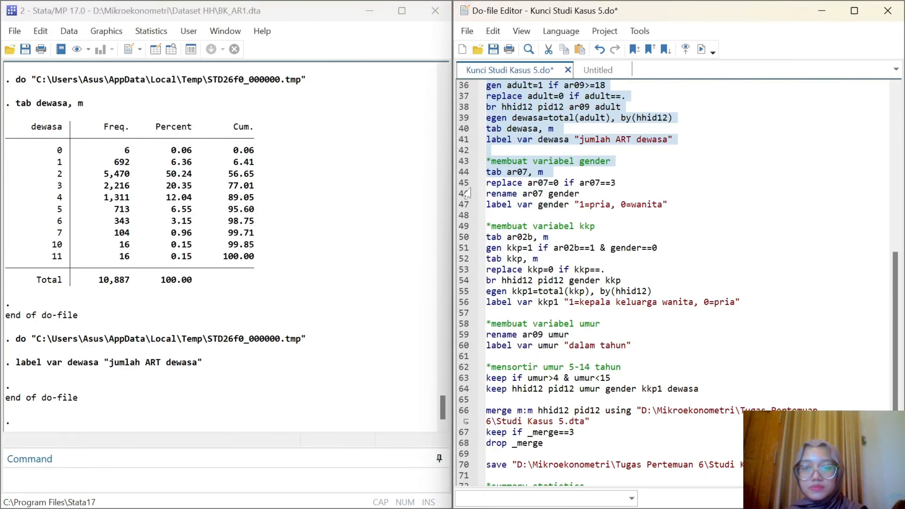
click(458, 172)
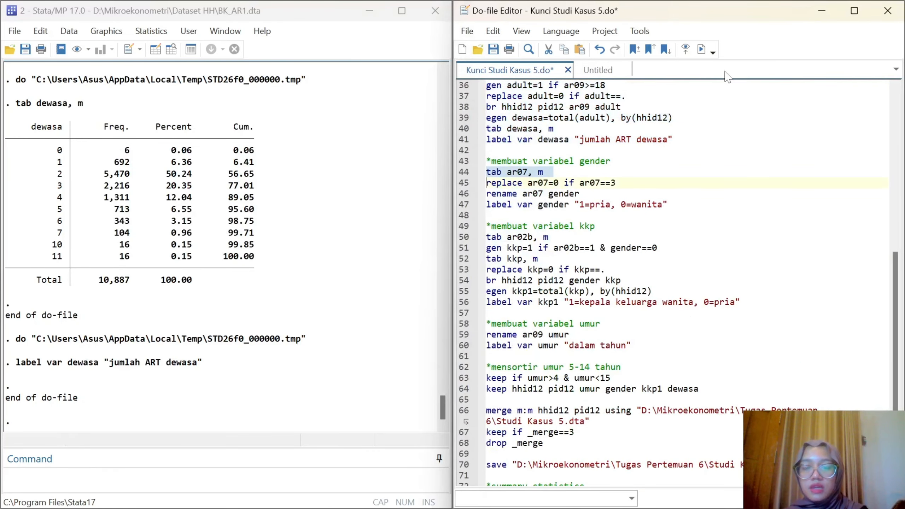
click(702, 52)
Run the lines that recode ar07 from 3 to 0, rename it gender, and label it "1=pria, 0=wanita"
click(464, 183)
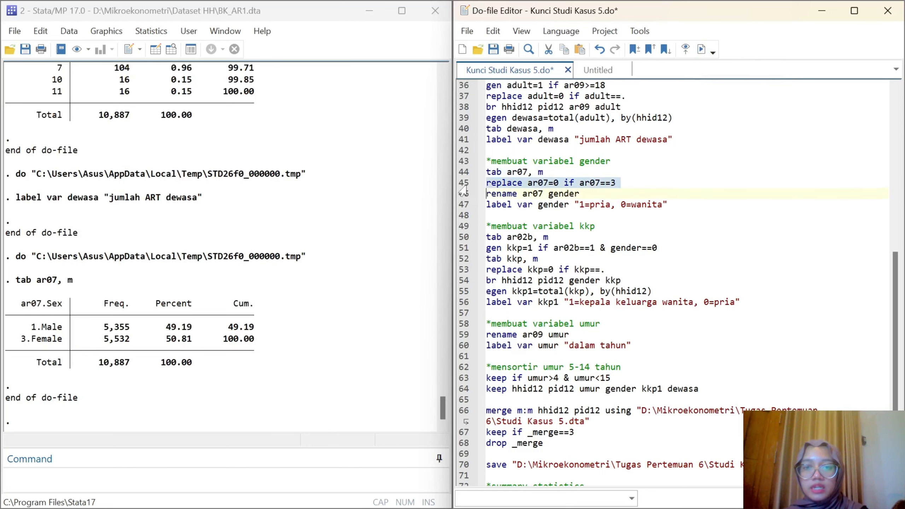
click(702, 49)
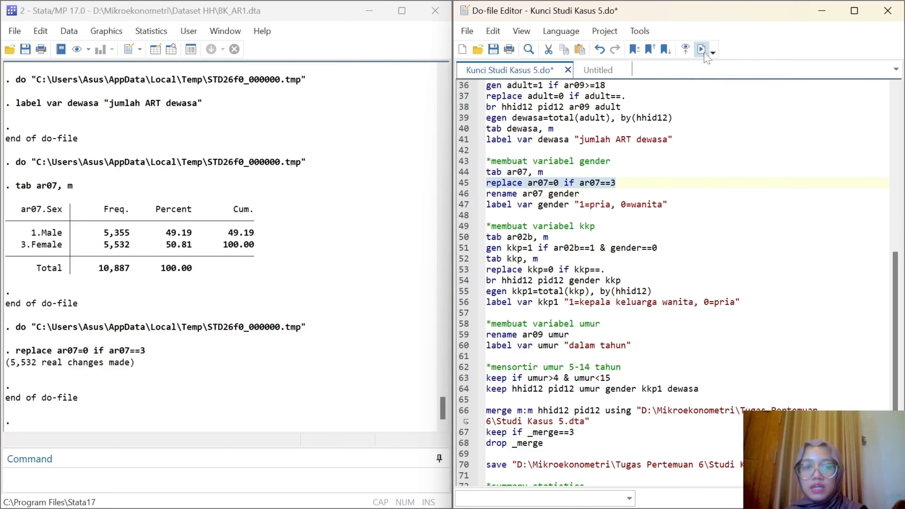
click(455, 195)
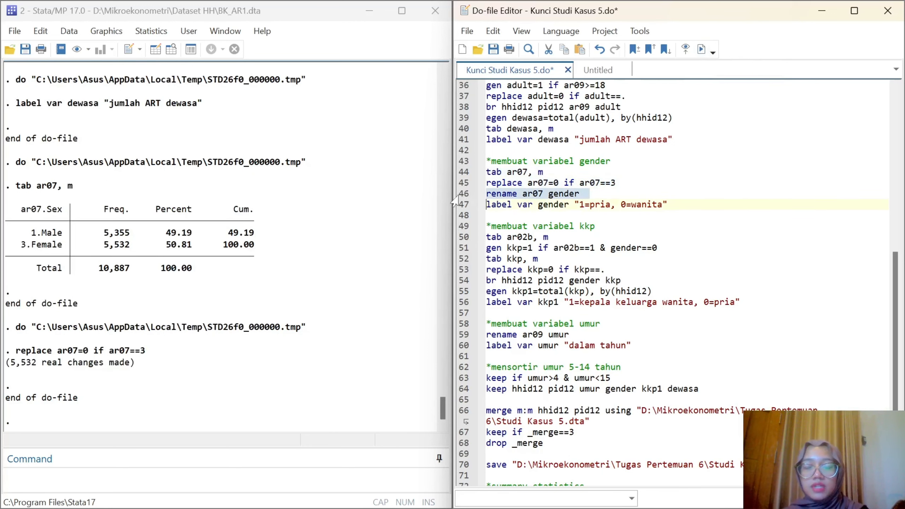
click(701, 50)
click(459, 207)
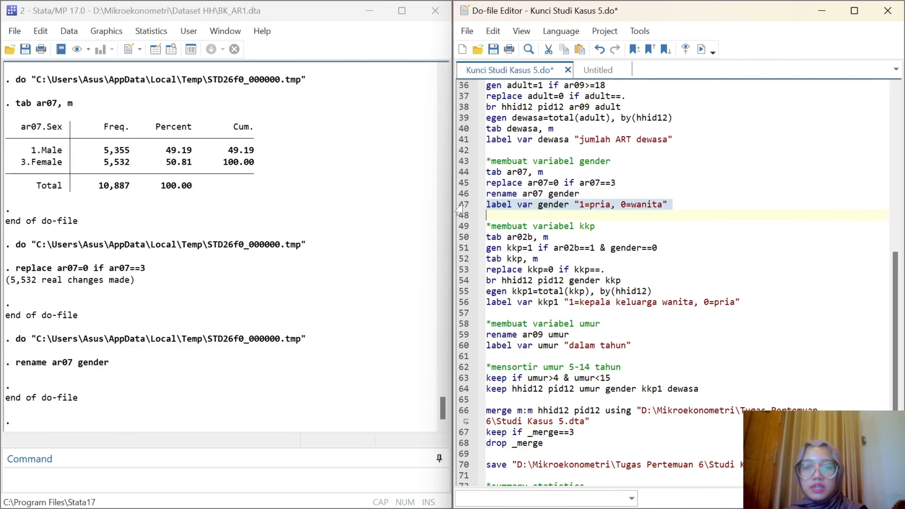
click(701, 50)
Switch to the Kunci Studi Kasus 5 document in Word, check the source variables listed for Kkp, and return to Stata
scroll(678, 284, down, 1)
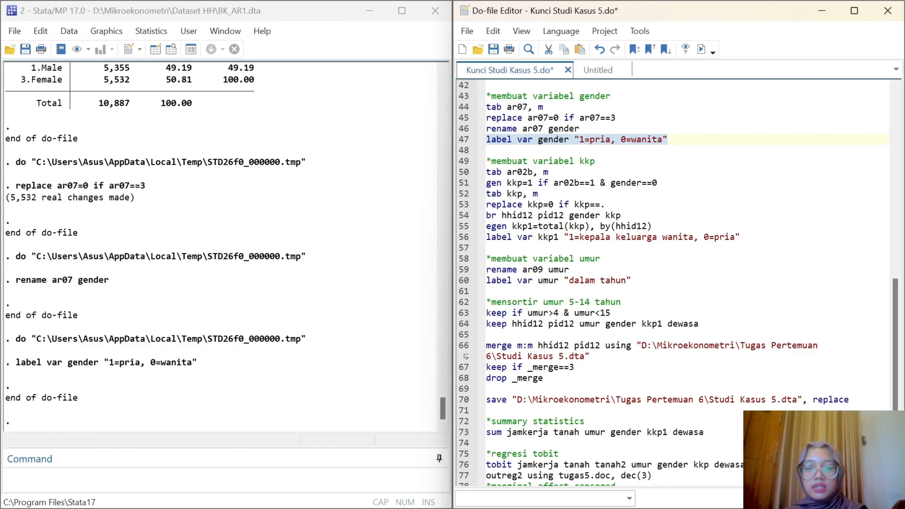
click(570, 456)
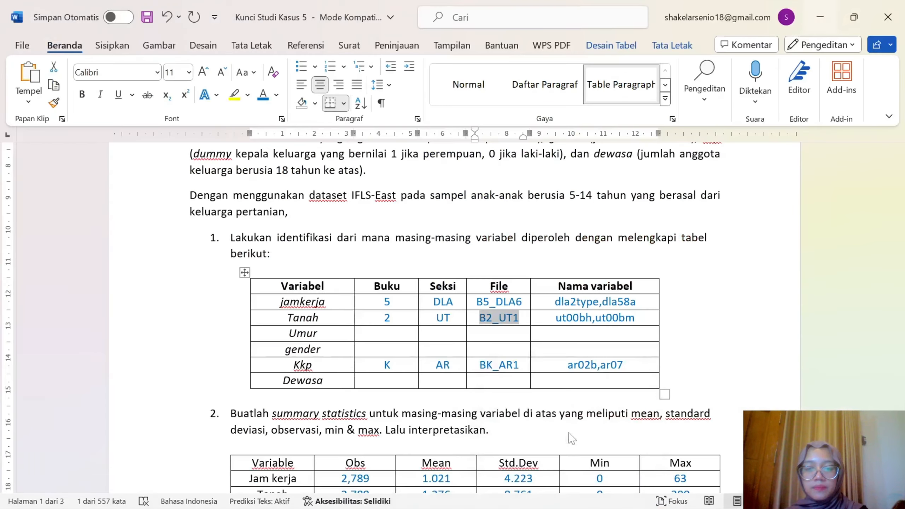
scroll(570, 456, down, 2)
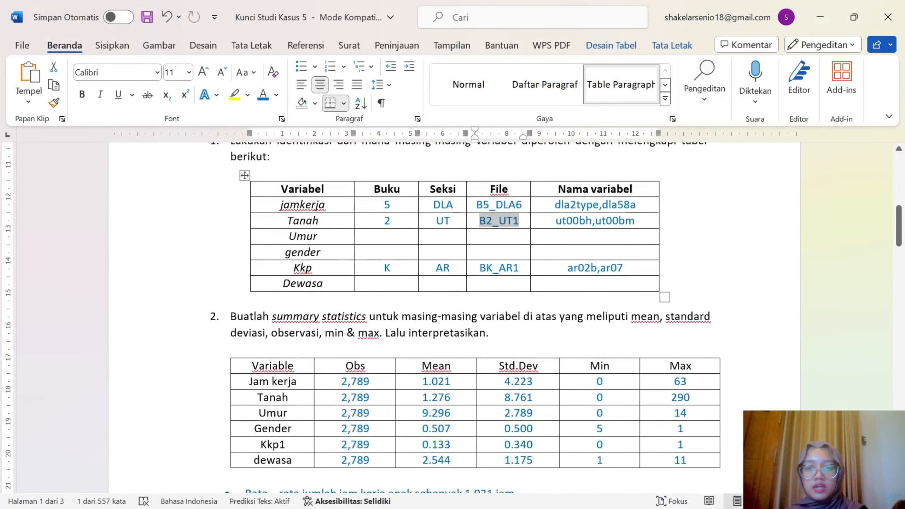
drag(624, 269, 569, 269)
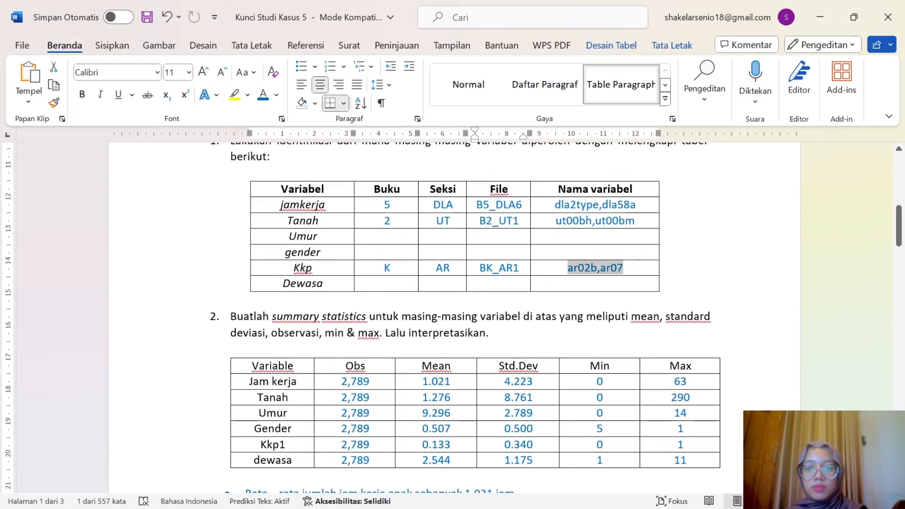
click(819, 26)
Run the first three kkp lines: tabulate ar02b, generate kkp=1 if ar02b==1 & gender==0, and tabulate kkp, both tabulations including missing values
click(469, 176)
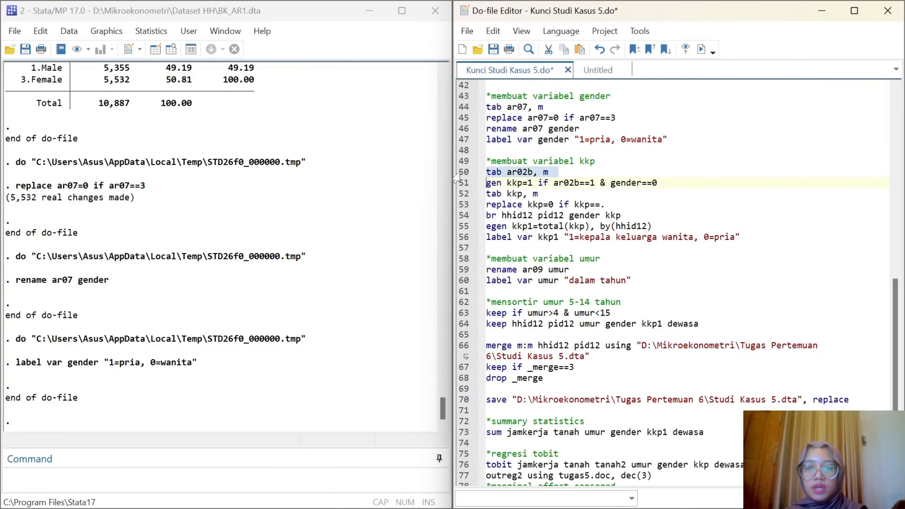
click(702, 50)
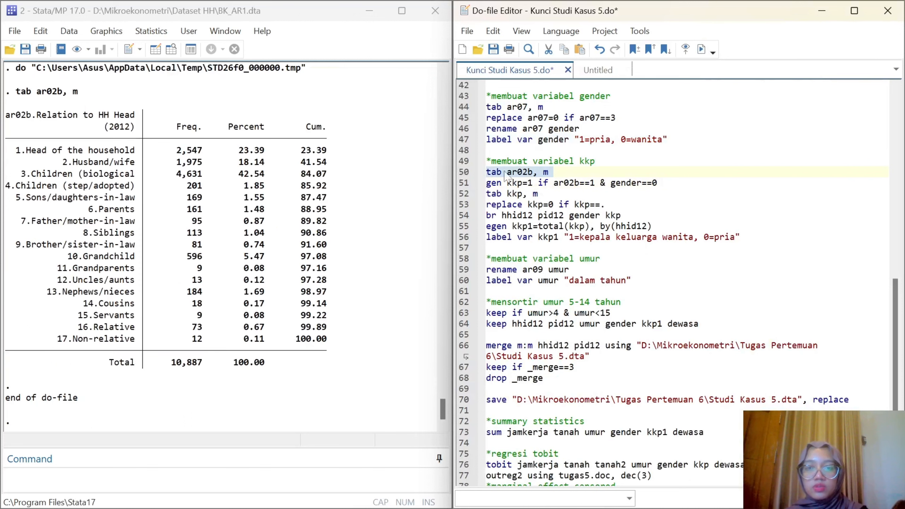
click(464, 183)
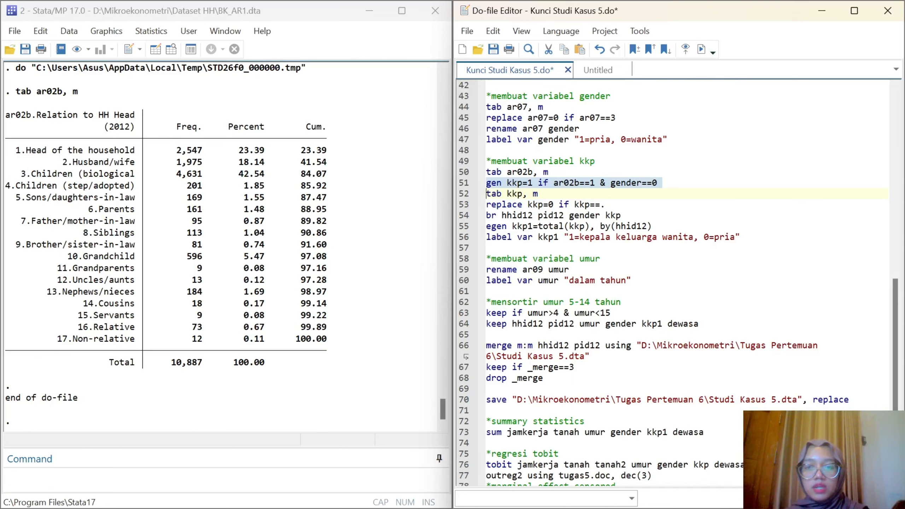
click(701, 49)
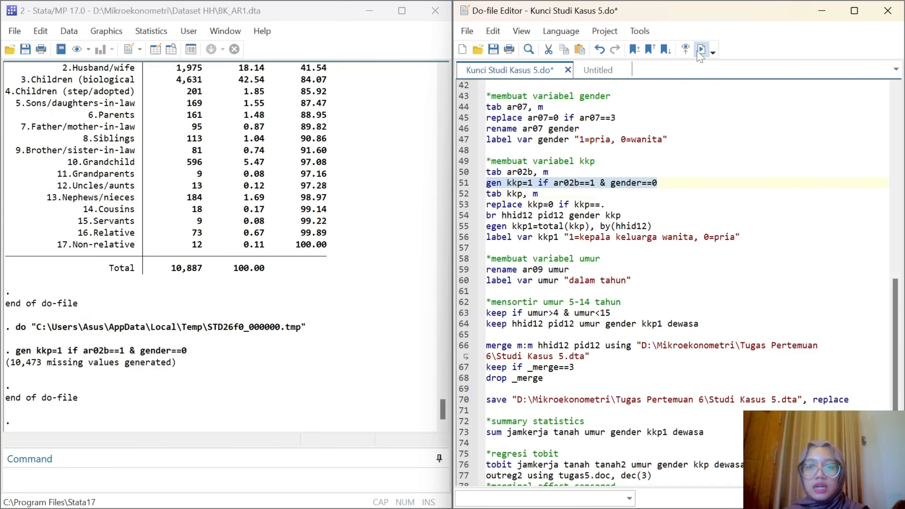
click(460, 194)
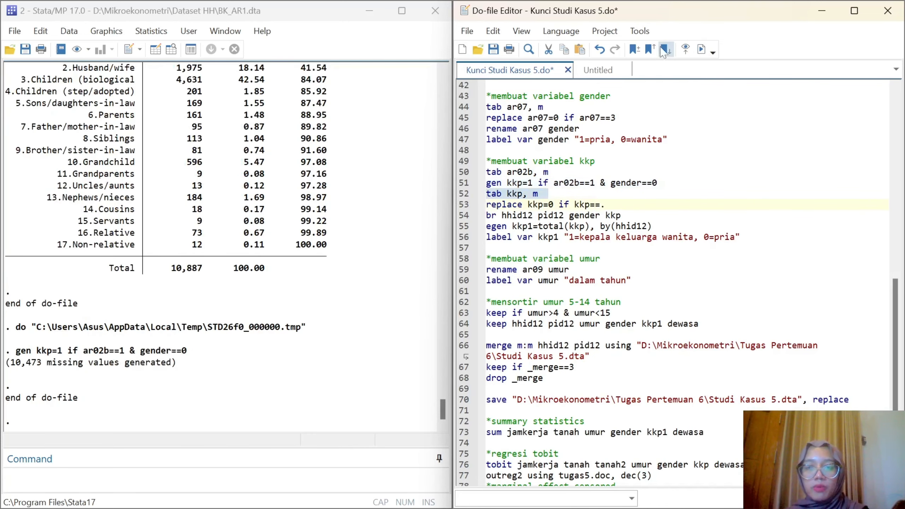
click(701, 49)
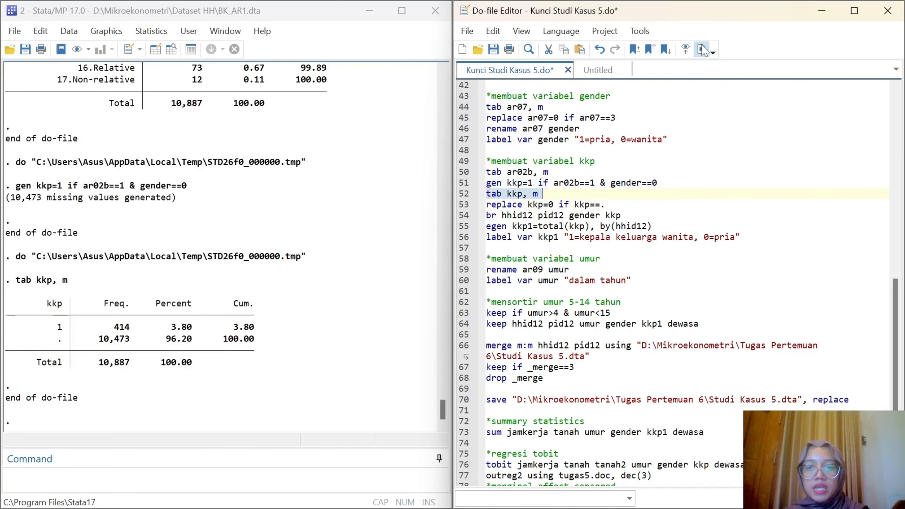
Run the lines that replace missing kkp values with 0 and browse hhid12, pid12, gender and kkp, and close the data browser
click(463, 206)
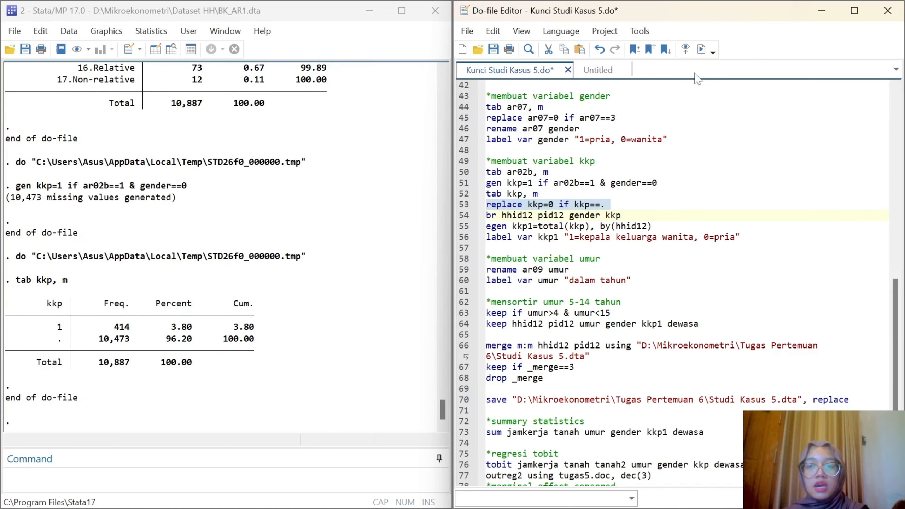
click(701, 49)
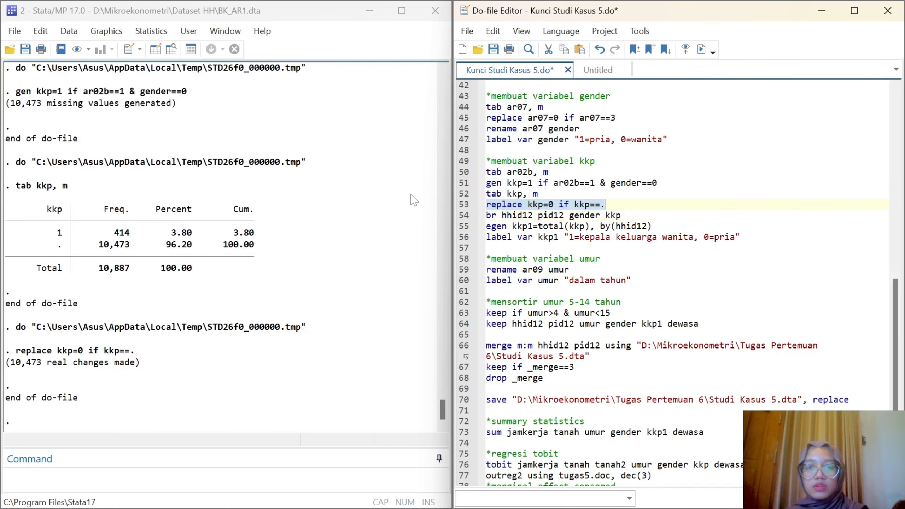
click(460, 216)
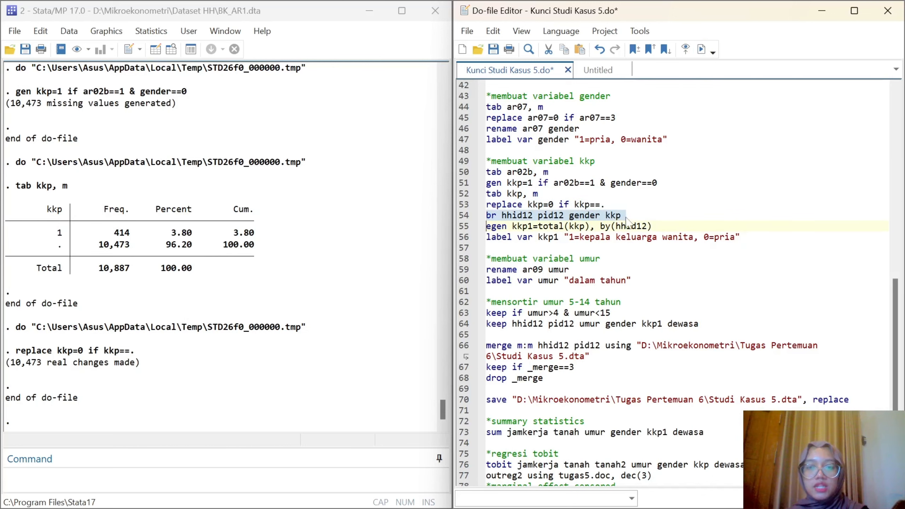
click(225, 31)
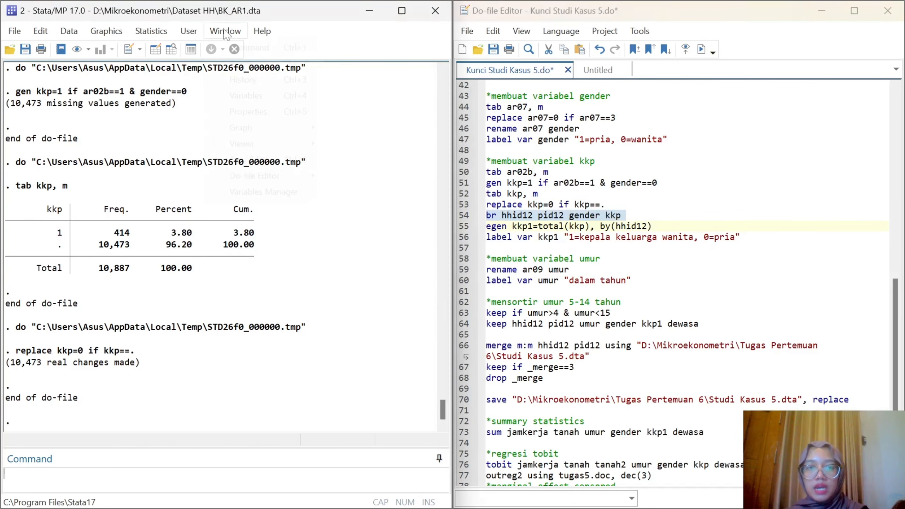
click(278, 95)
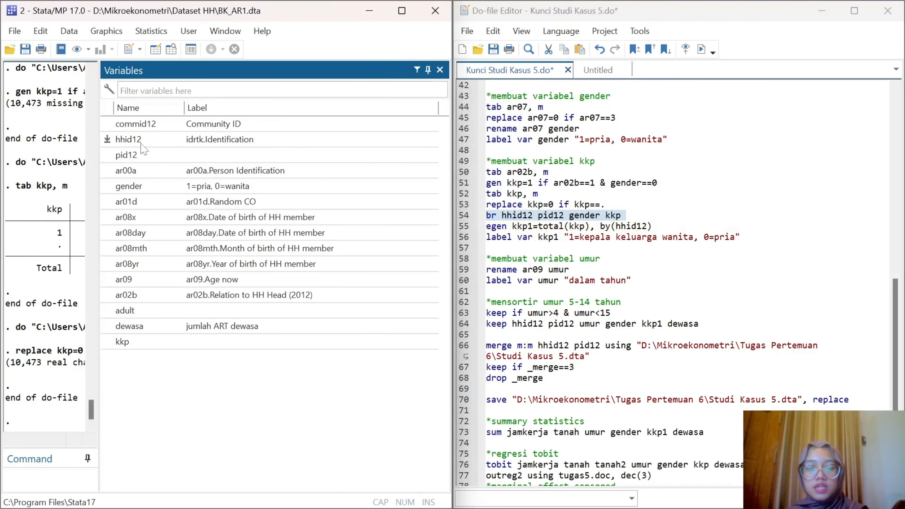
click(440, 71)
click(701, 49)
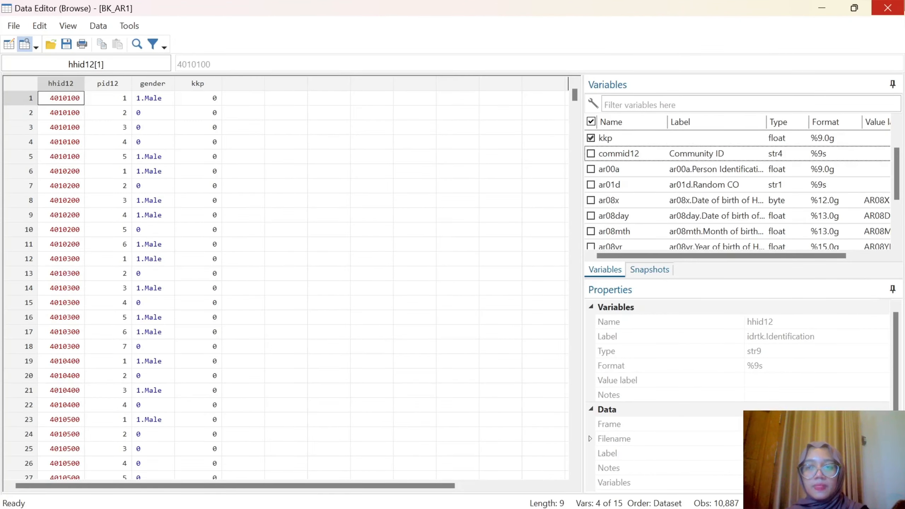
click(887, 8)
Run the lines that generate kkp1 as the total of kkp by hhid12 and label it "1=kepala keluarga wanita, 0=pria"
click(459, 236)
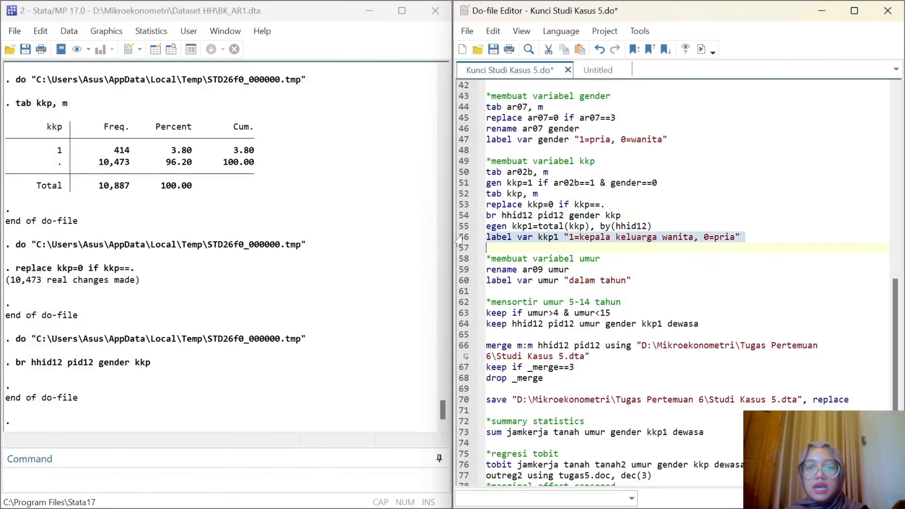
click(459, 226)
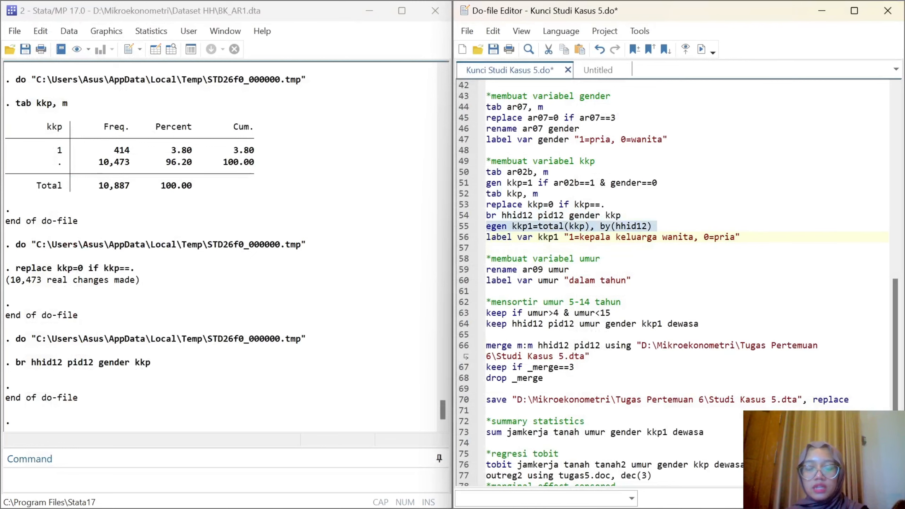
click(701, 49)
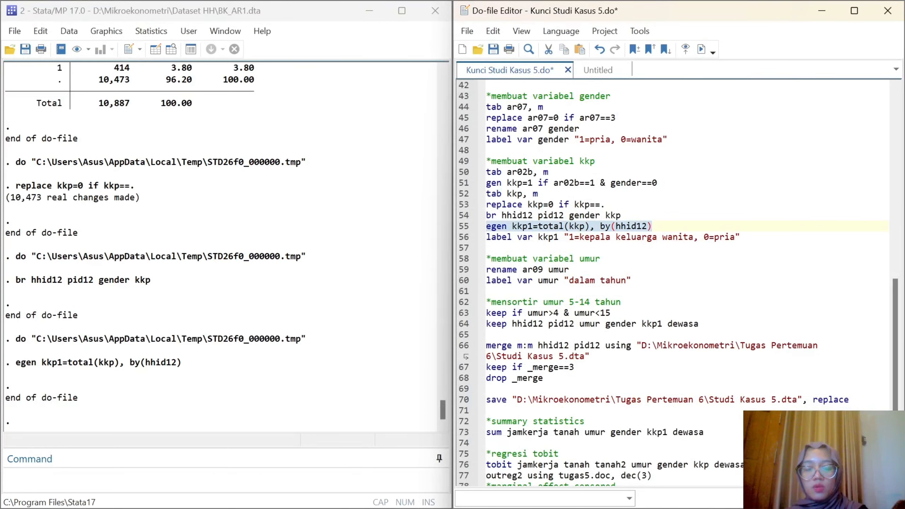
click(458, 237)
click(701, 50)
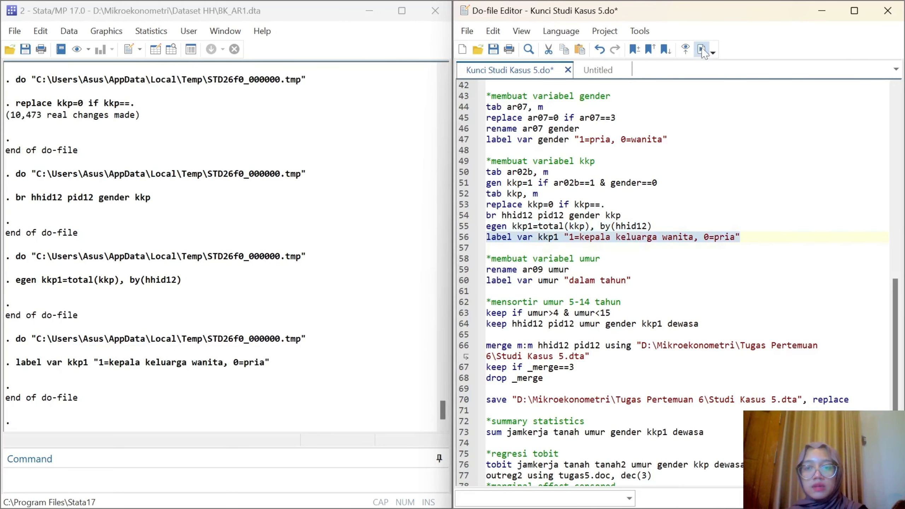
Check the dataset's variable list and run the lines that rename ar09 to umur and label it "dalam tahun"
scroll(678, 249, down, 2)
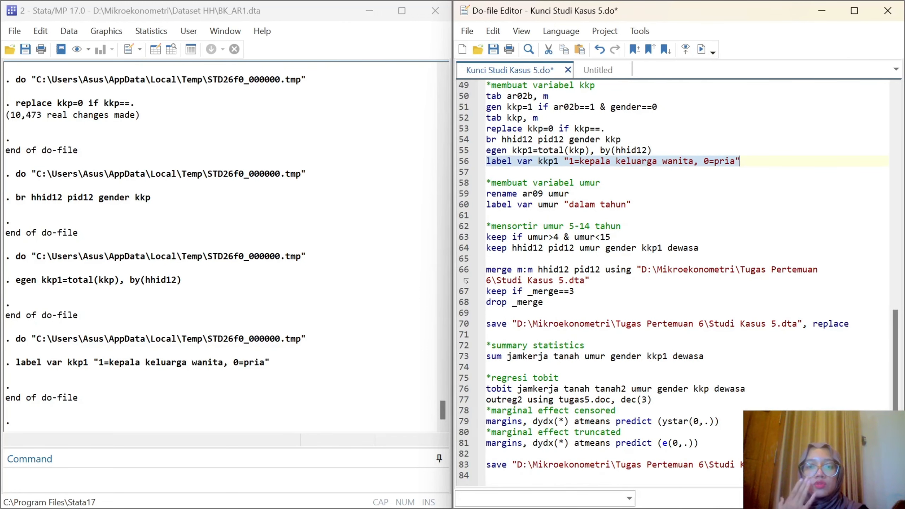
click(229, 31)
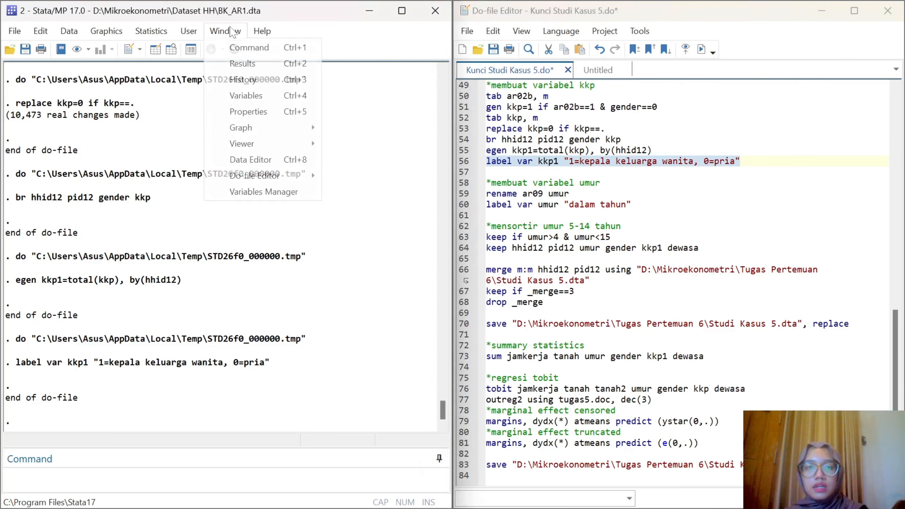
click(269, 96)
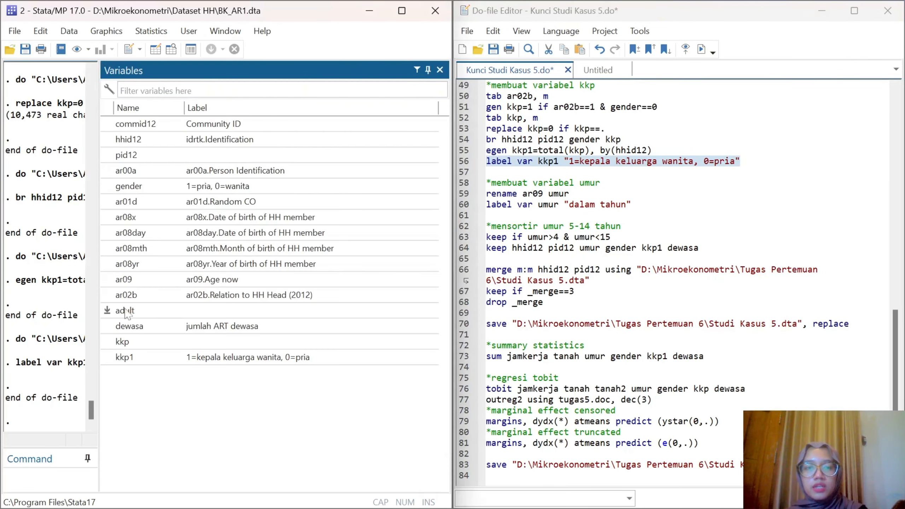
click(457, 195)
click(440, 70)
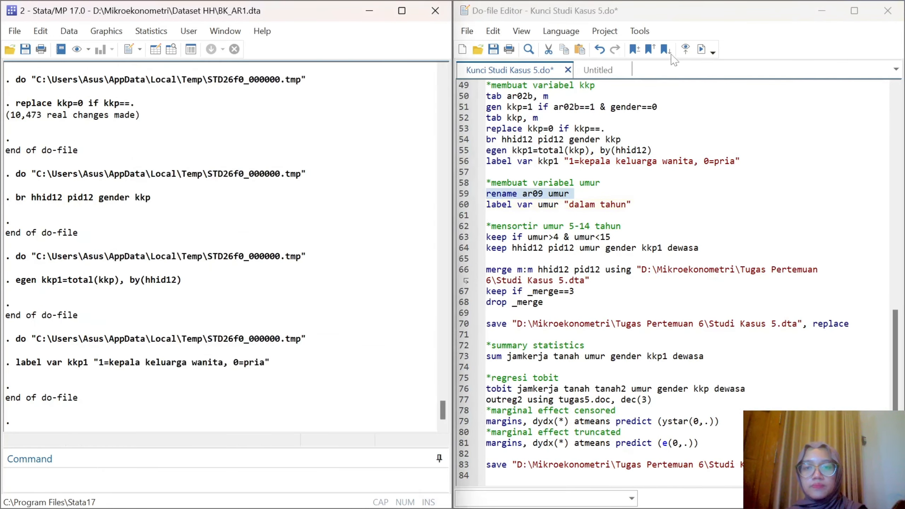
click(701, 50)
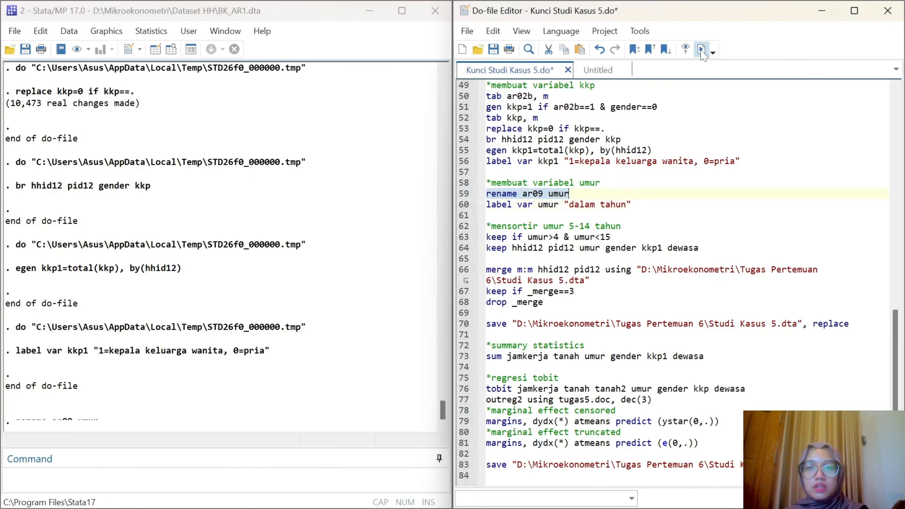
click(453, 210)
click(701, 50)
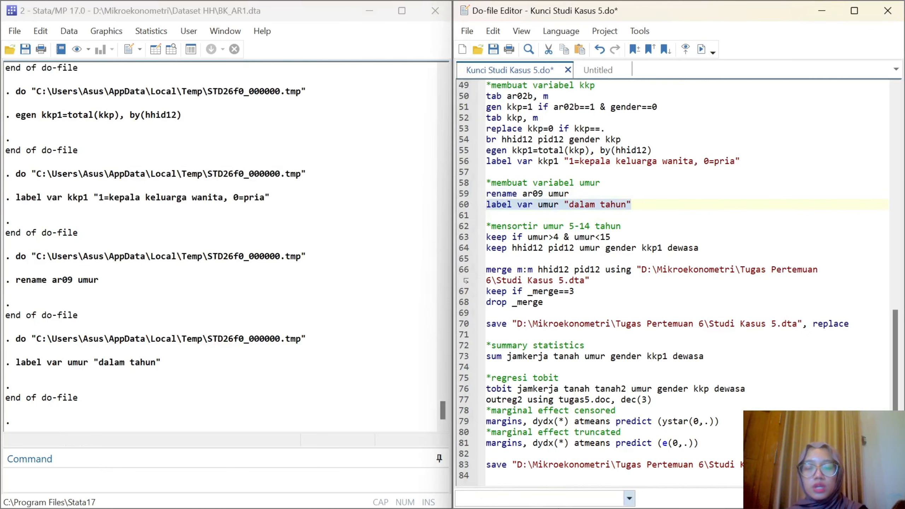
Switch to the Kunci Studi Kasus 5 document in Word, check the age range required for the child sample, and return to Stata
click(565, 493)
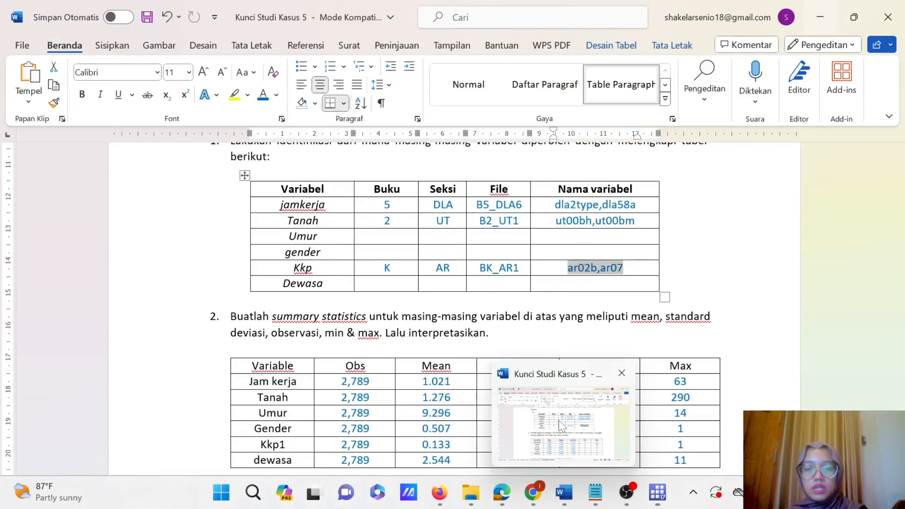
scroll(453, 321, up, 5)
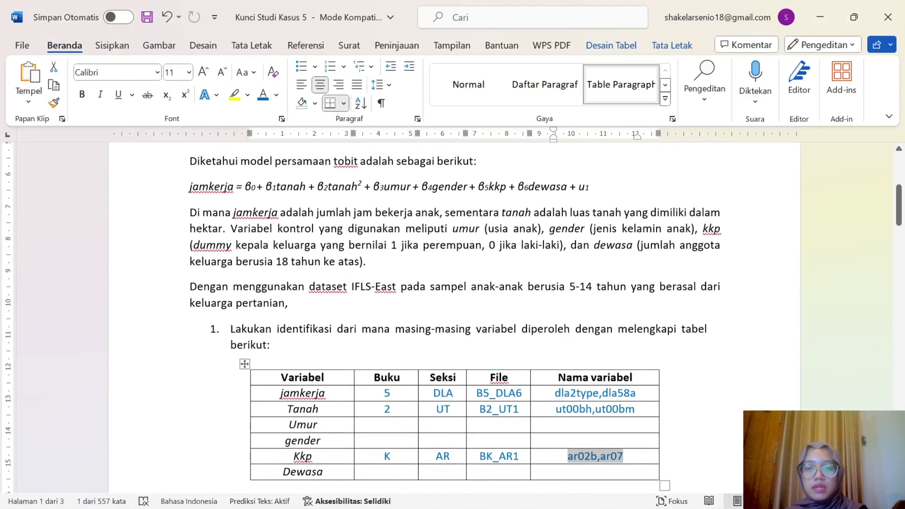
drag(569, 267, 630, 268)
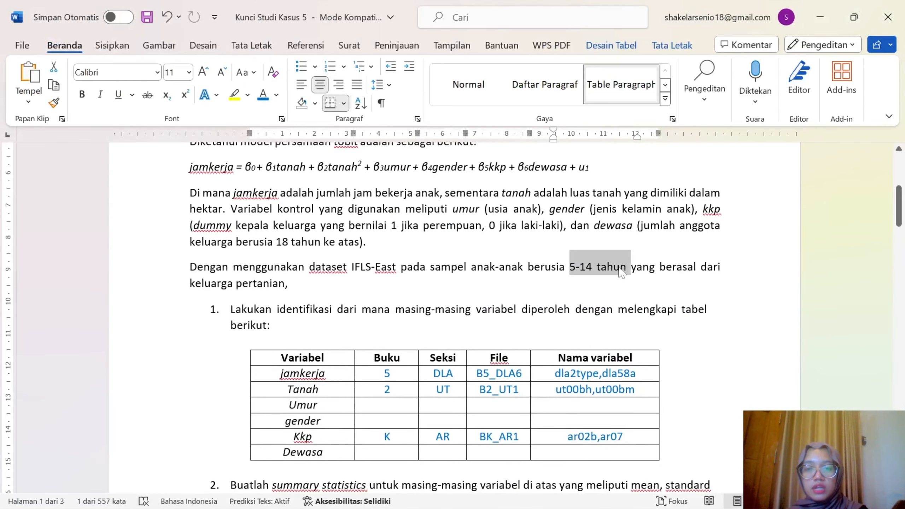
click(826, 16)
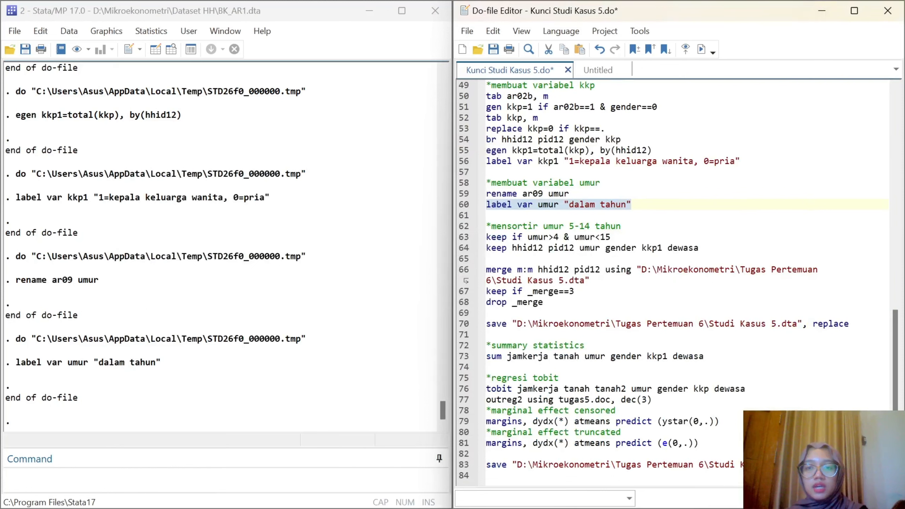
Run the lines that keep only observations with umur>4 & umur<15 and the variables hhid12, pid12, umur, gender, kkp1 and dewasa
click(460, 239)
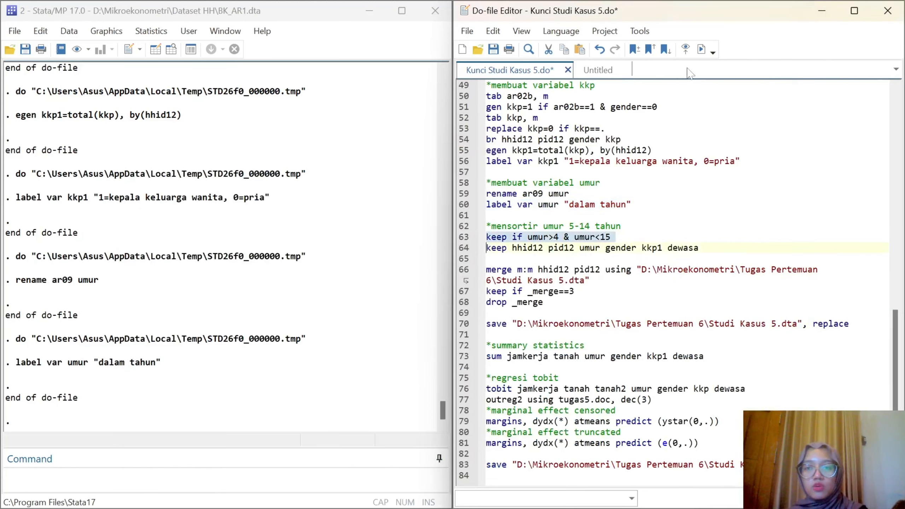
click(701, 49)
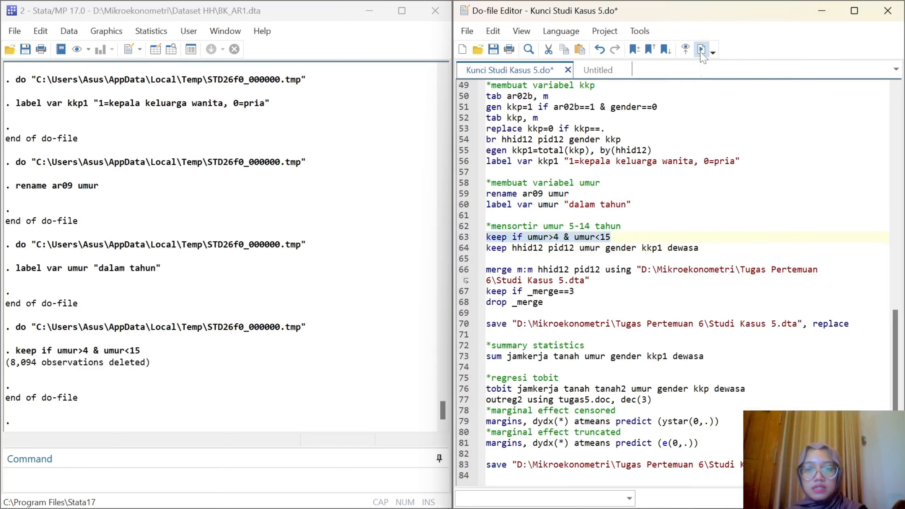
click(461, 250)
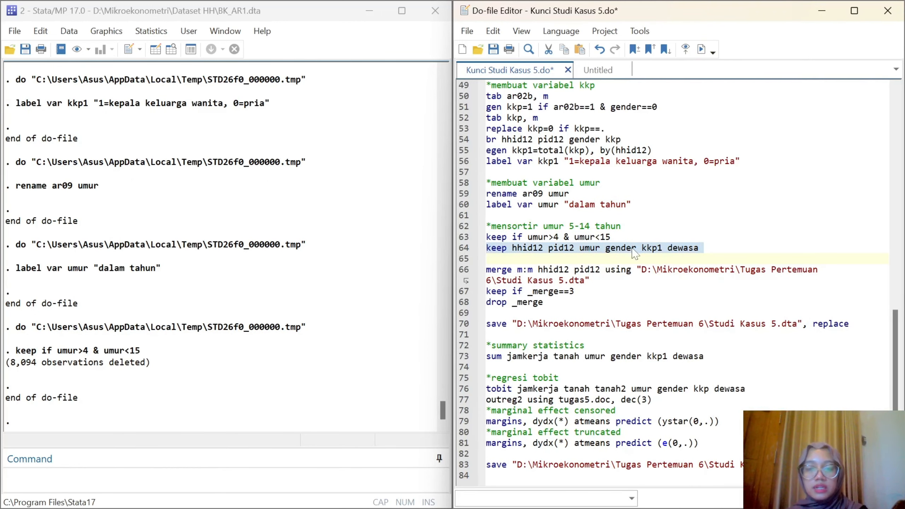
click(701, 50)
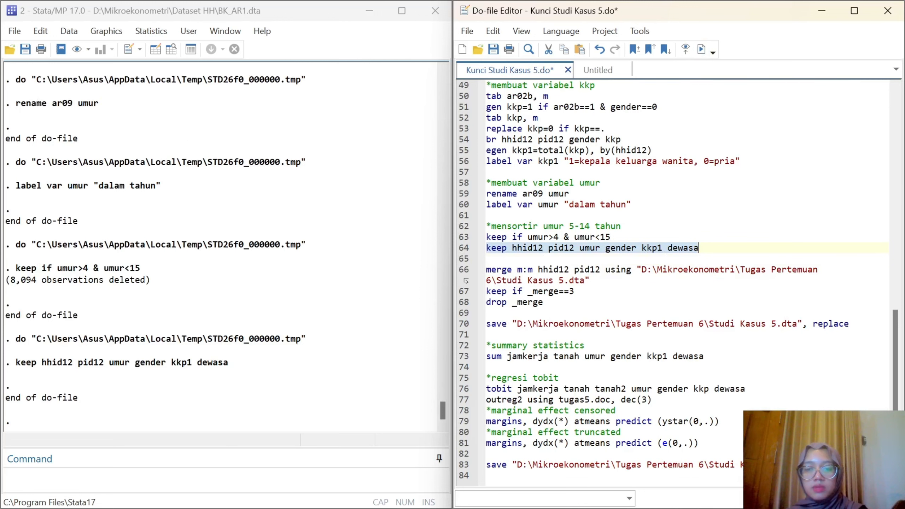
Add six blank lines below the final save command at the end of the do-file
click(492, 476)
key(Return)
key(Return)
key(Return)
key(Return)
key(Return)
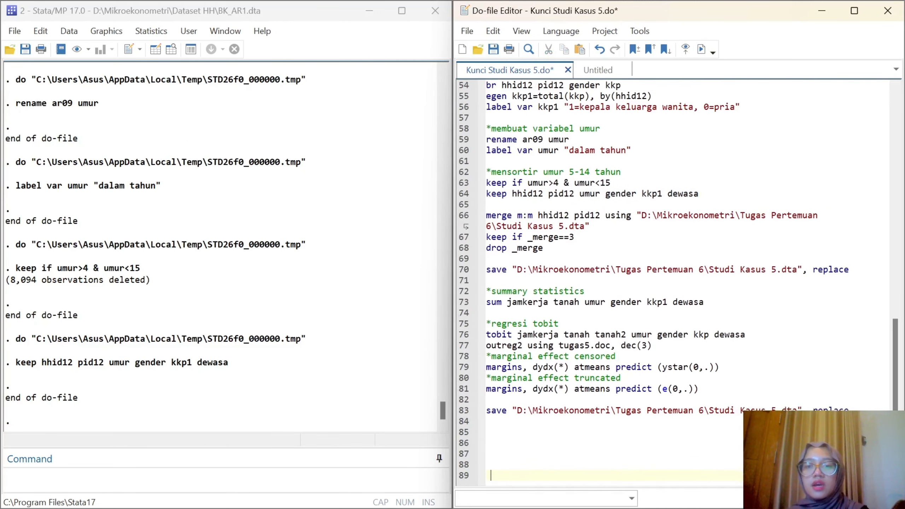
key(Return)
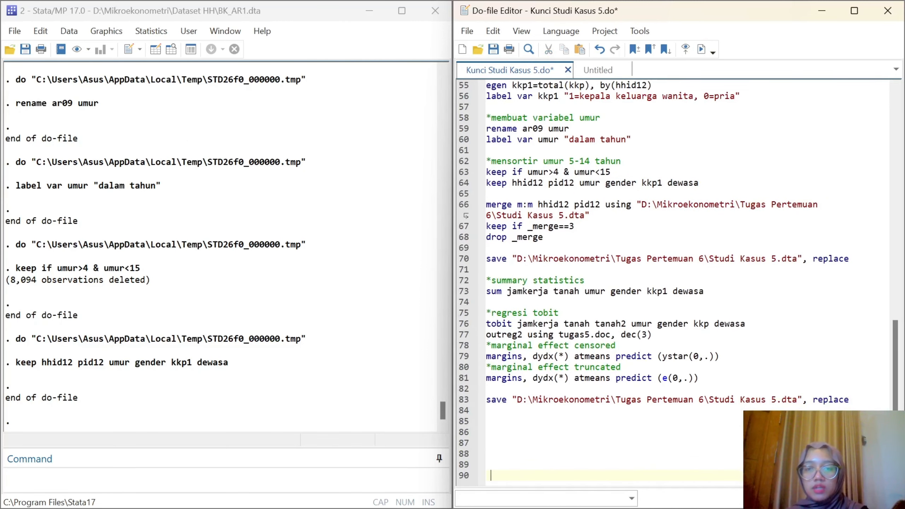
Run the block that merges m:m on hhid12 pid12 with Studi Kasus 5.dta, keeps _merge==3, drops _merge, and saves over that file
key(shift+Down)
key(shift+Down)
key(shift+Down)
key(shift+Down)
key(shift+Down)
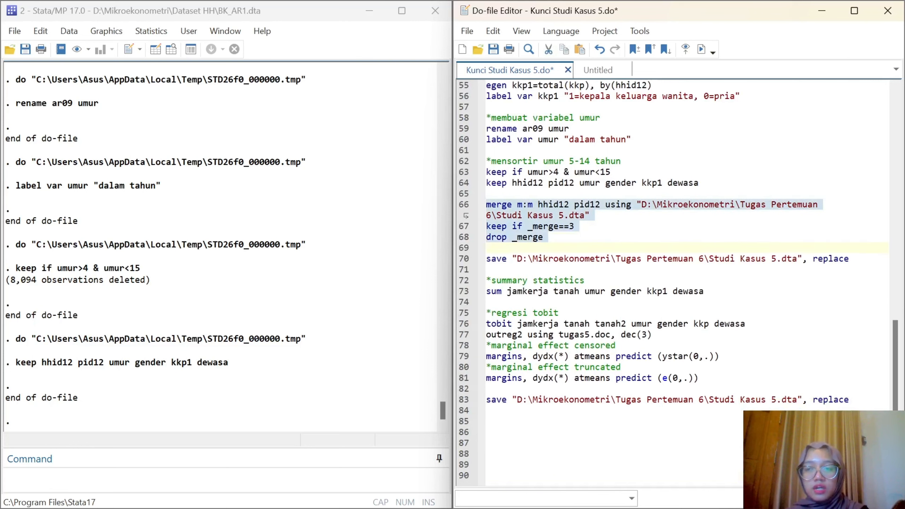
key(shift+End)
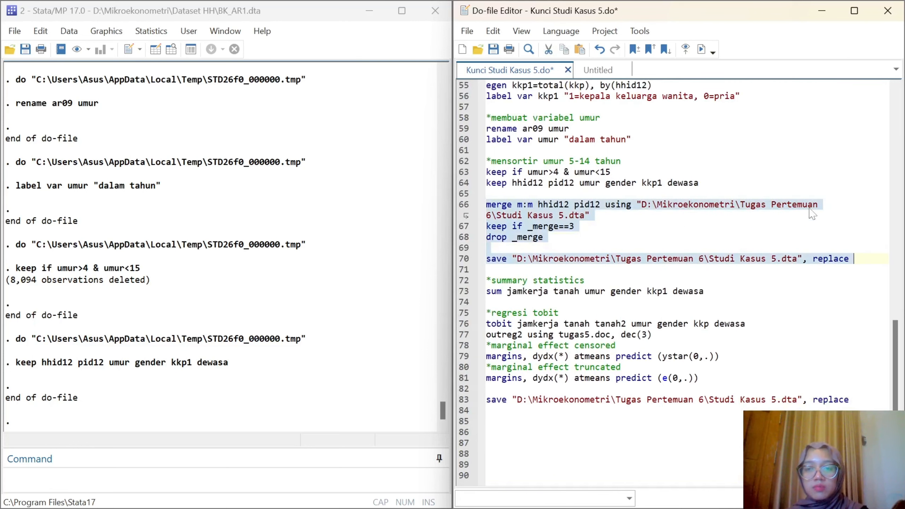
click(701, 49)
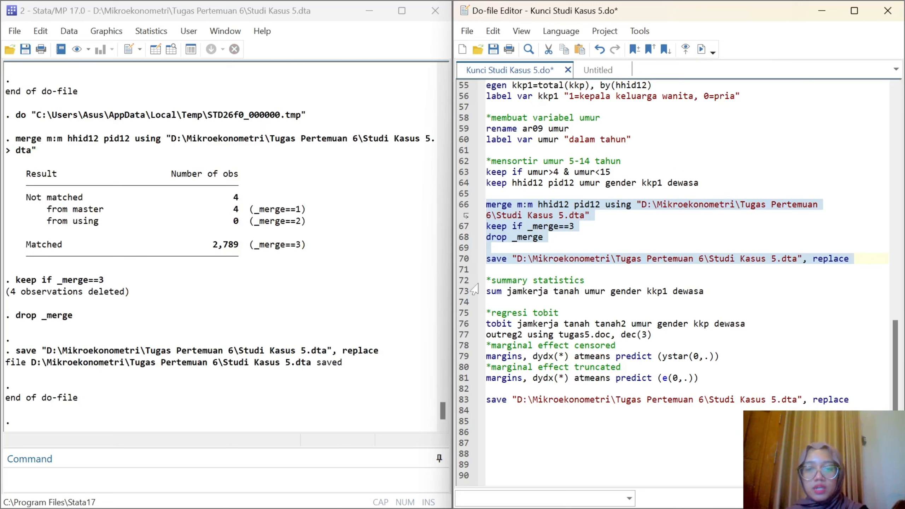
Add eight more blank lines at the end of the do-file
click(458, 292)
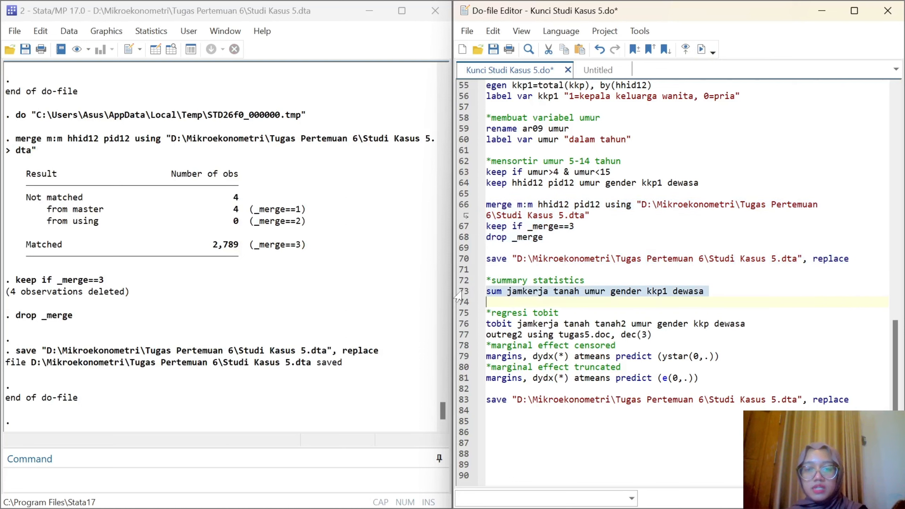
key(Down)
key(Down)
key(Down)
key(Down)
key(Down)
key(Down)
key(Down)
key(Down)
key(Down)
key(Down)
key(Down)
key(Down)
key(Down)
key(Down)
key(Down)
key(Down)
key(Down)
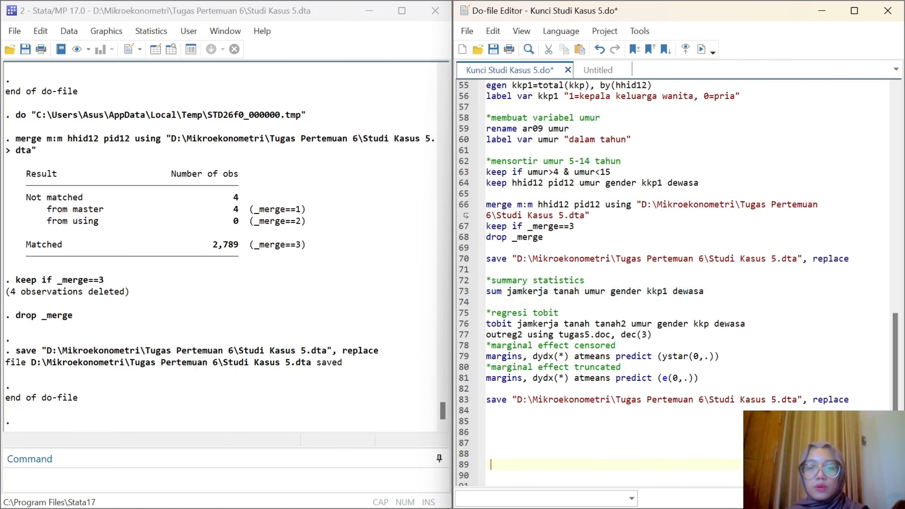
key(Return)
key(Return)
key(Return)
key(Return)
key(Return)
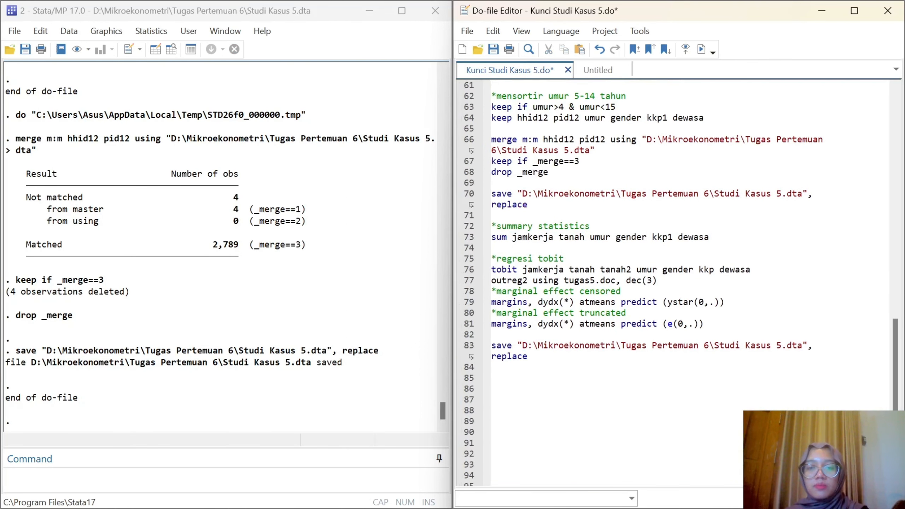
key(Return)
key(Return)
key(Return)
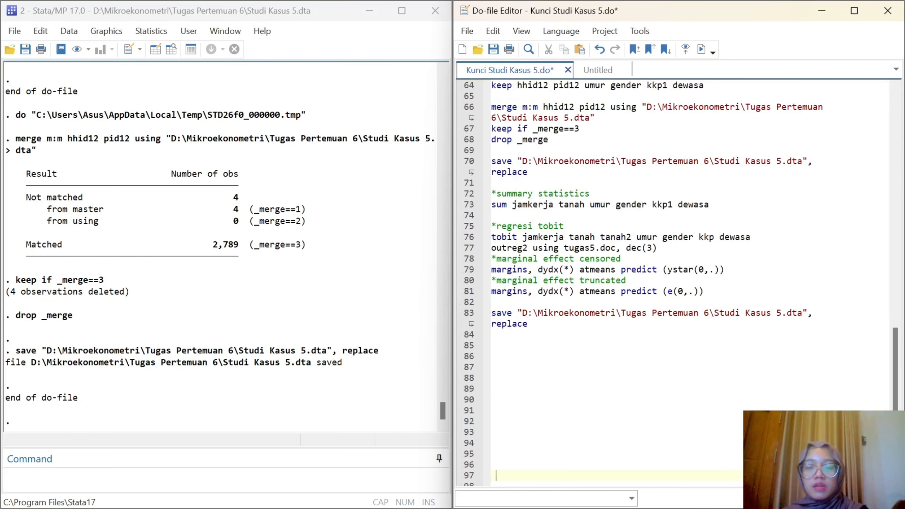
Run the do-file line that summarizes jamkerja, tanah, umur, gender, kkp1 and dewasa
click(600, 204)
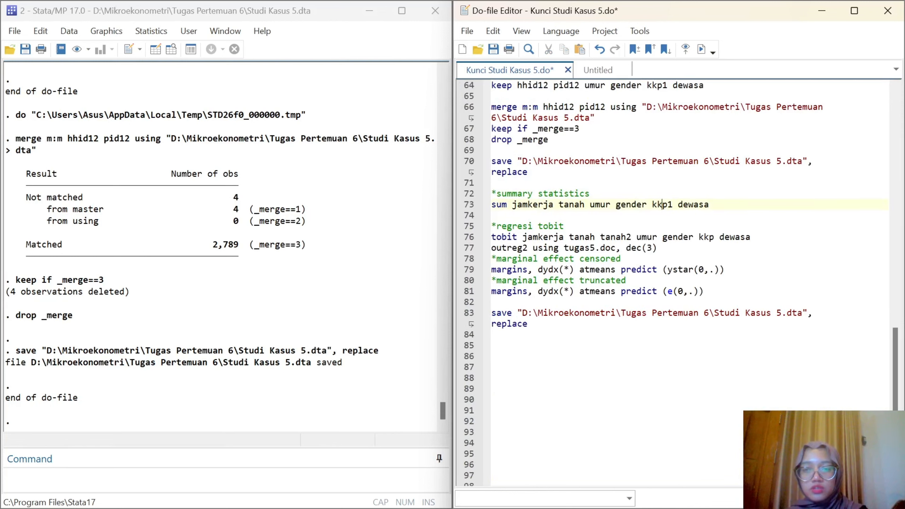
key(ctrl+shift+Left)
key(shift+Home)
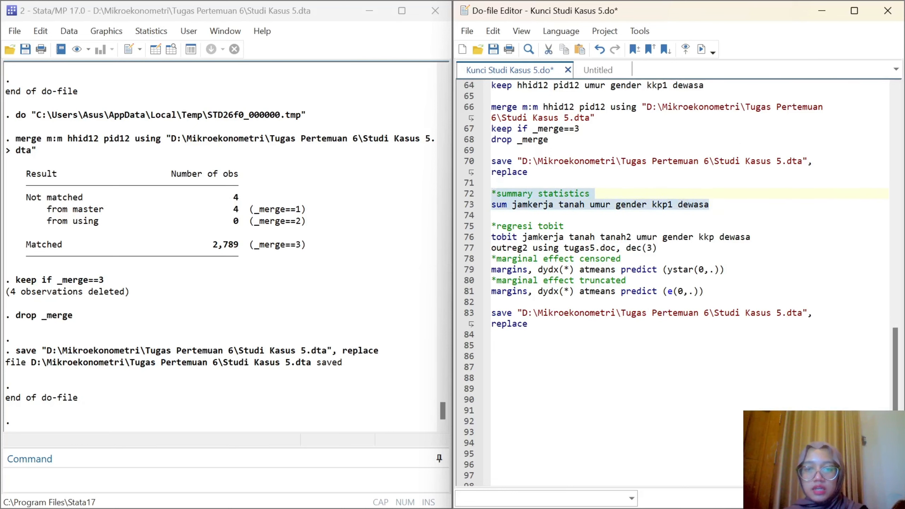
click(701, 49)
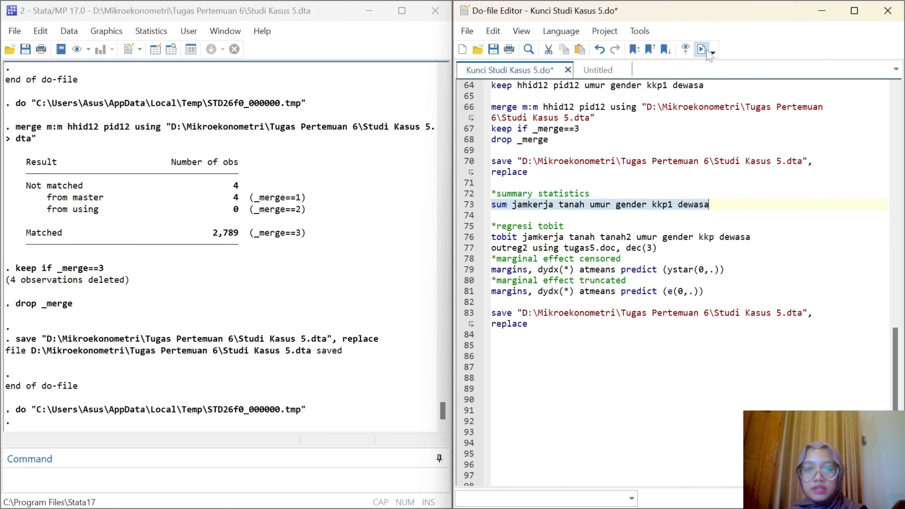
Copy the summary statistics table as a picture and paste it below question 2 in the Kunci Studi Kasus 5 Word document
drag(21, 268, 383, 368)
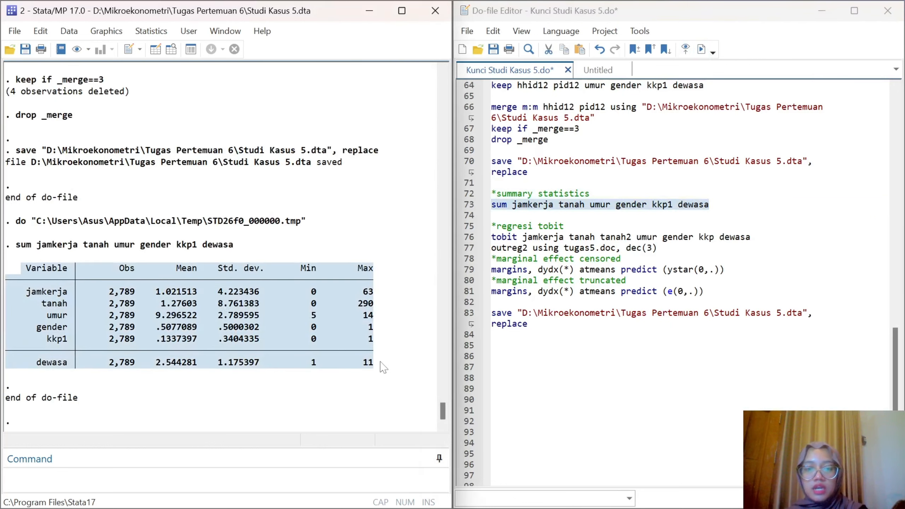
right_click(250, 325)
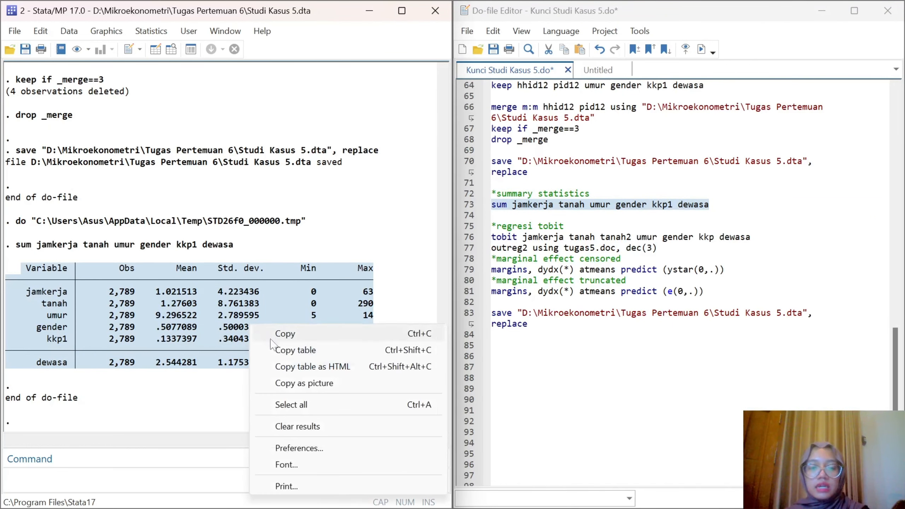
click(317, 384)
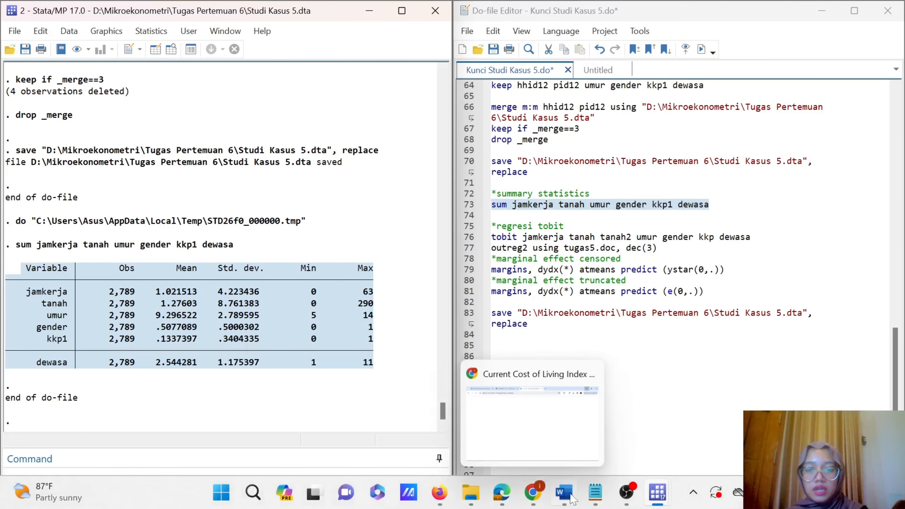
mouse_move(564, 492)
click(570, 421)
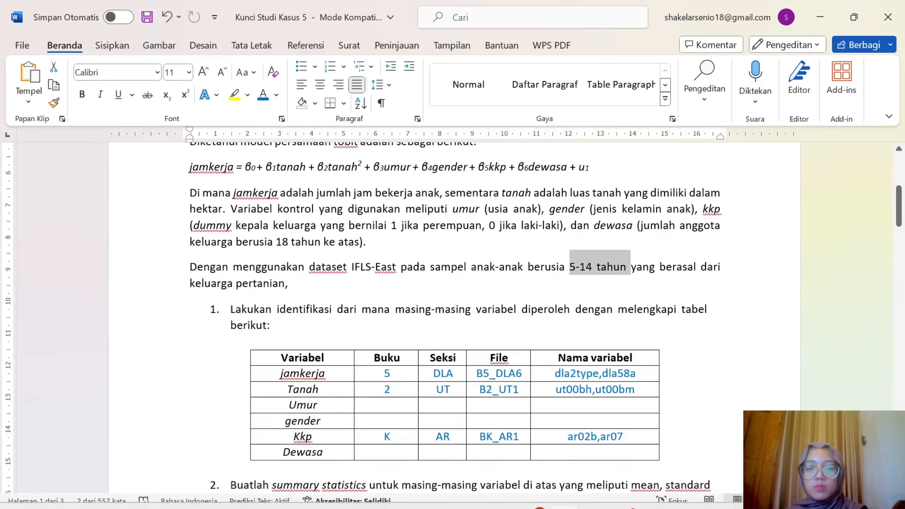
scroll(535, 356, down, 6)
click(523, 225)
key(Return)
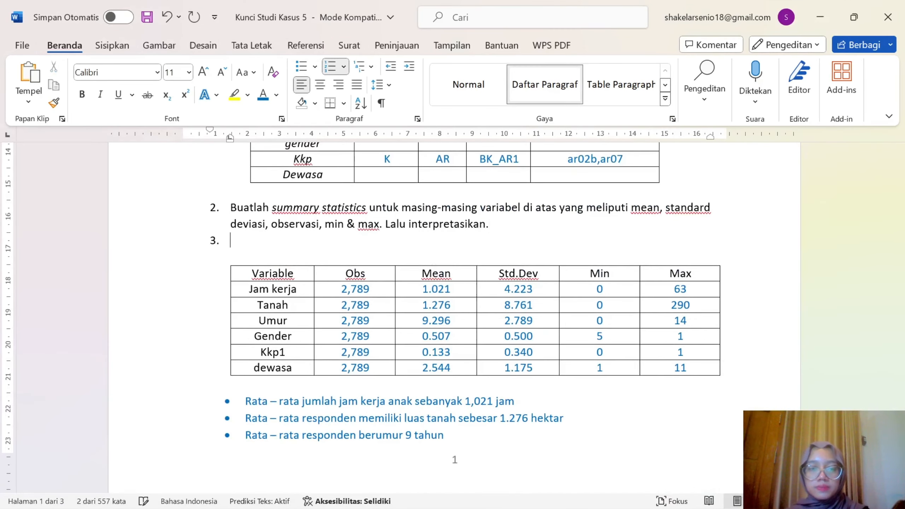
key(BackSpace)
key(ctrl+v)
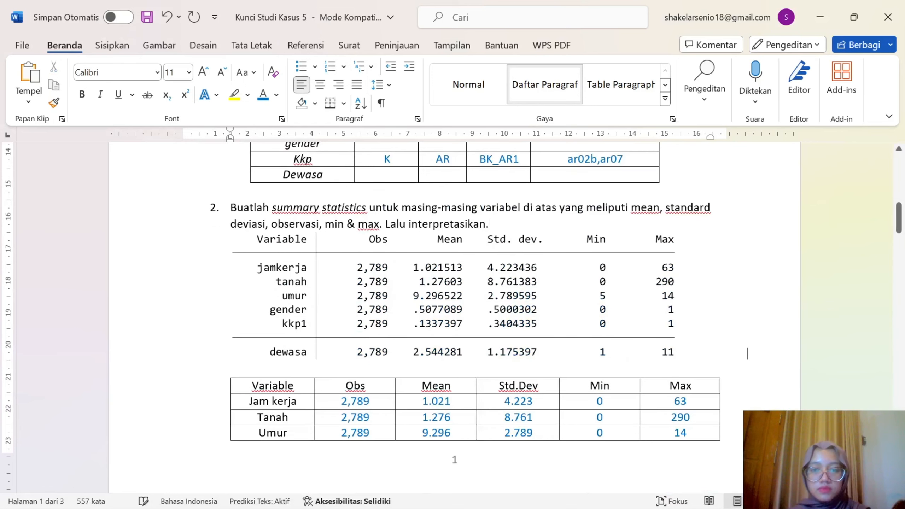
Delete the pasted statistics picture and the empty line it leaves above the existing summary table
scroll(455, 308, down, 2)
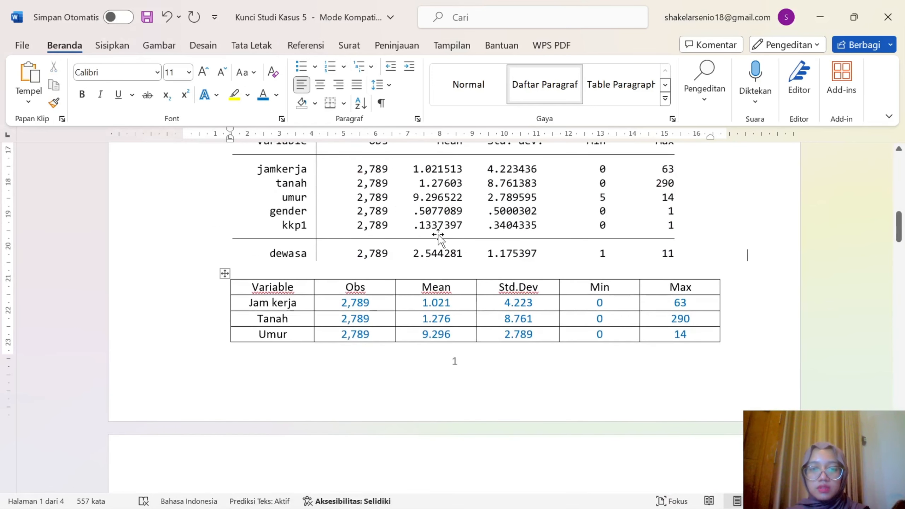
click(400, 198)
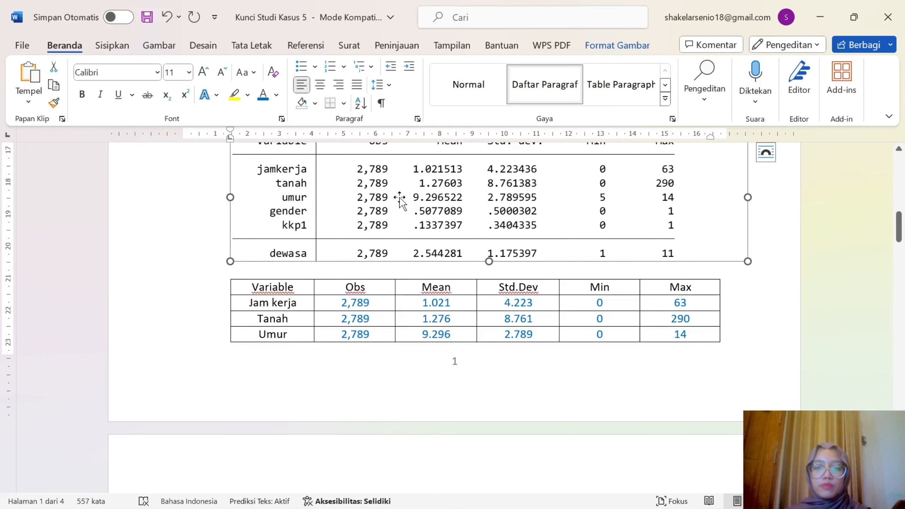
key(Delete)
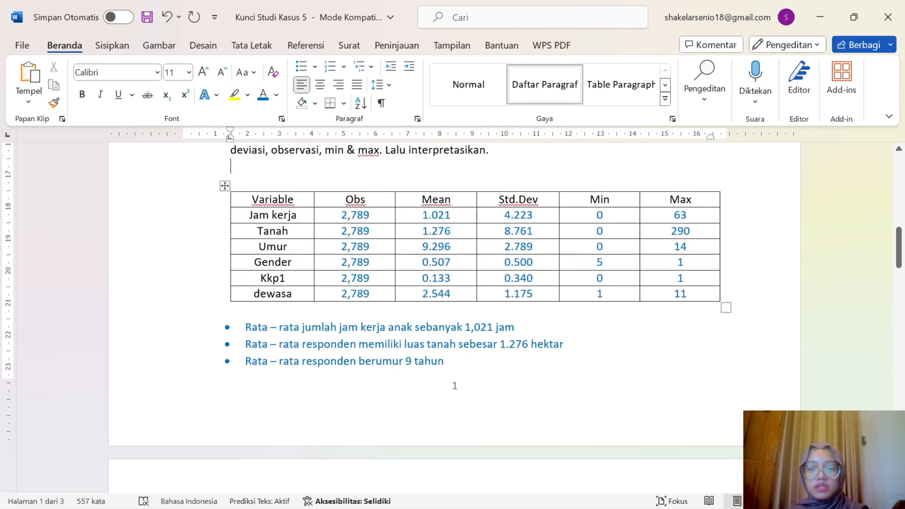
key(BackSpace)
key(BackSpace)
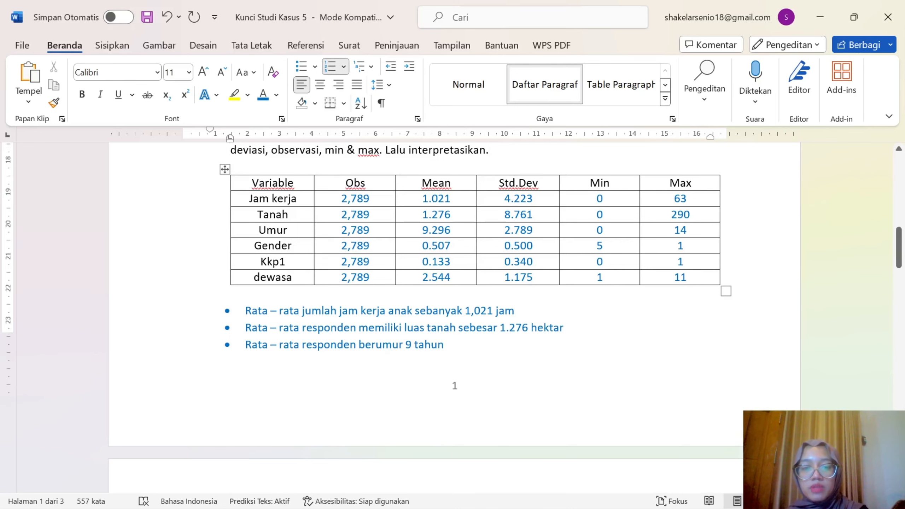
Examine the summary statistics table, its interpretation bullets and the Tobit and marginal effect table under question 3
scroll(324, 239, down, 5)
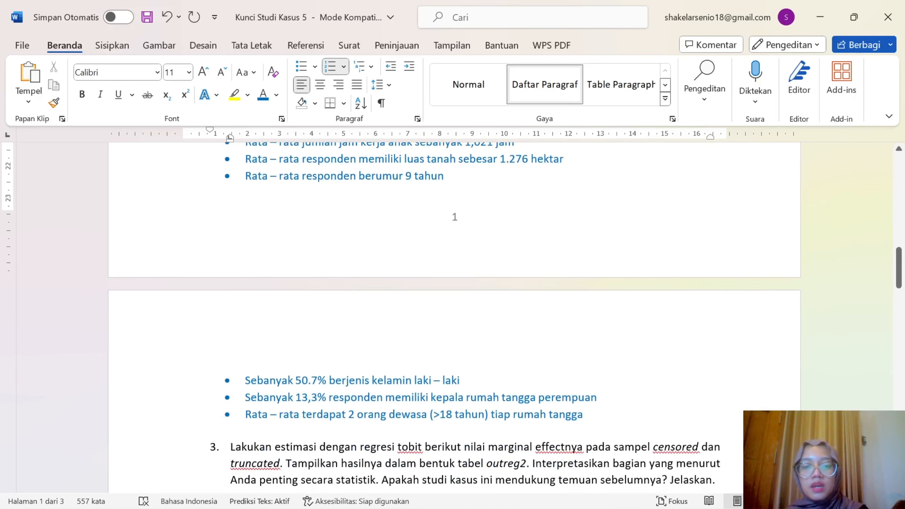
scroll(426, 313, up, 5)
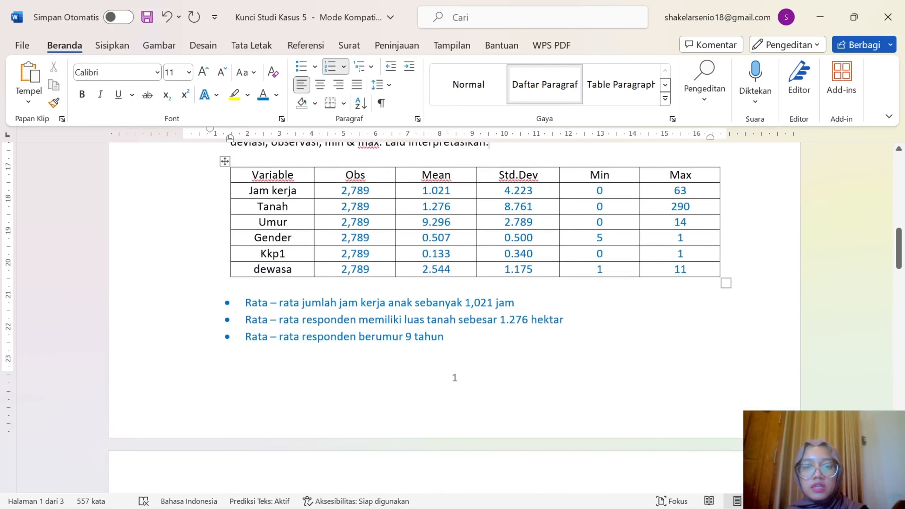
click(445, 254)
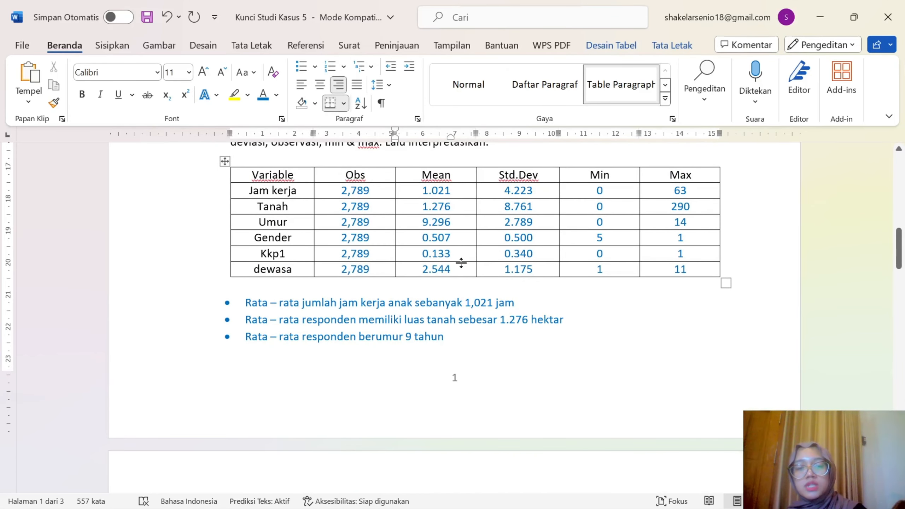
scroll(462, 262, down, 4)
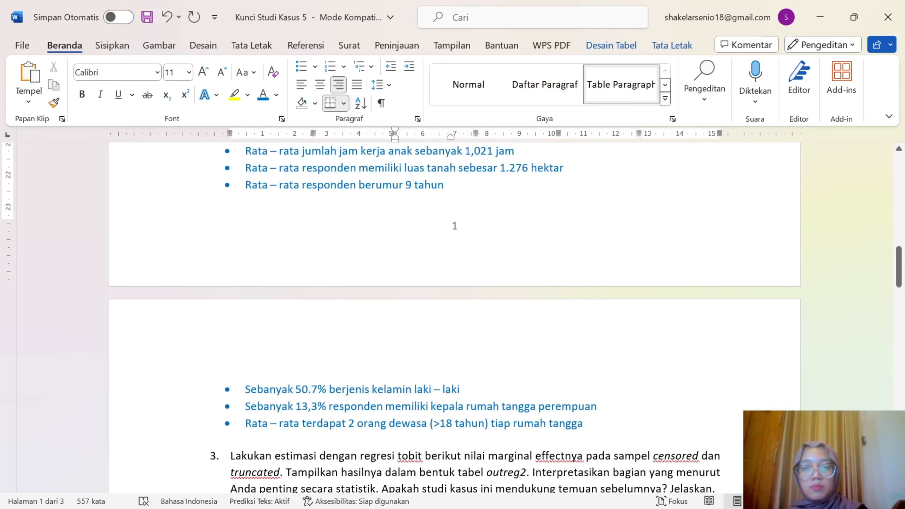
scroll(541, 359, up, 3)
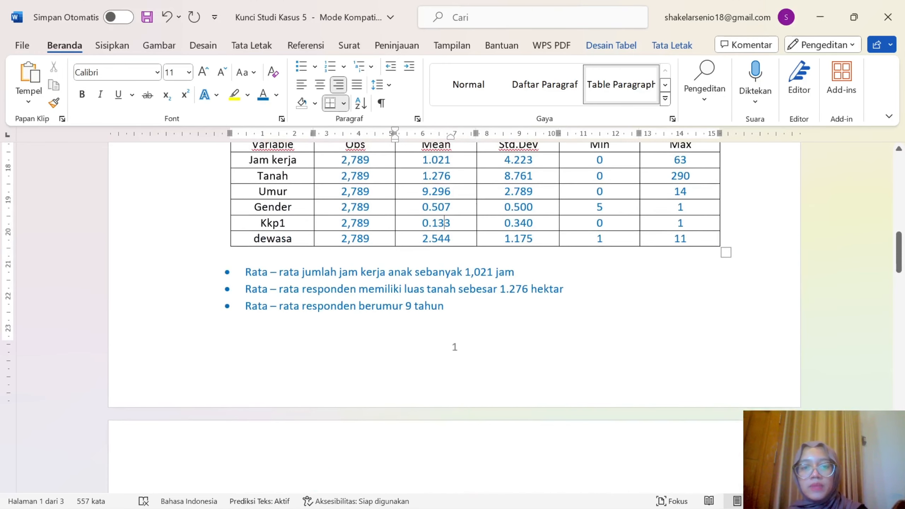
scroll(453, 282, down, 3)
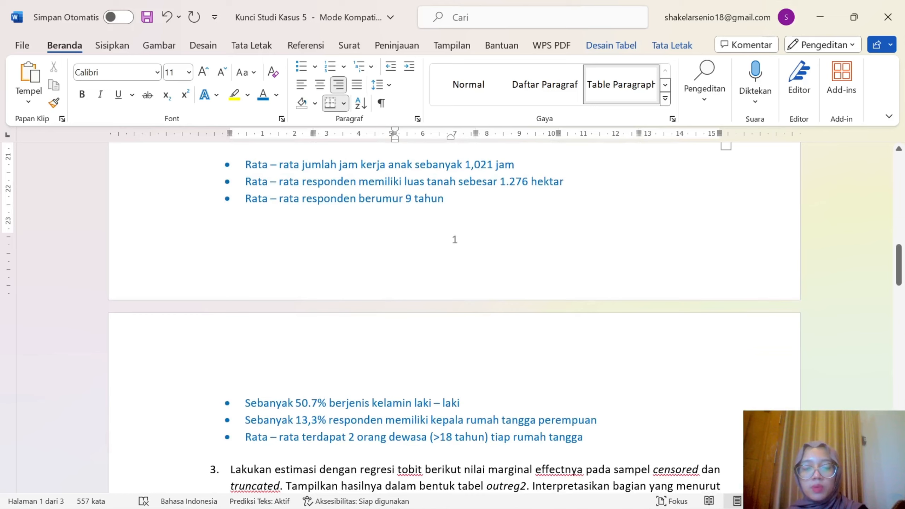
scroll(424, 260, up, 3)
scroll(424, 260, down, 3)
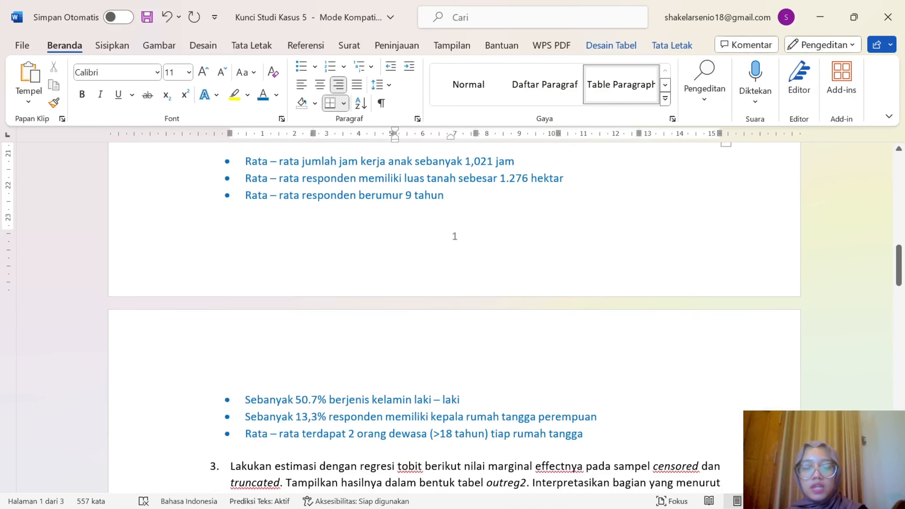
scroll(452, 317, down, 3)
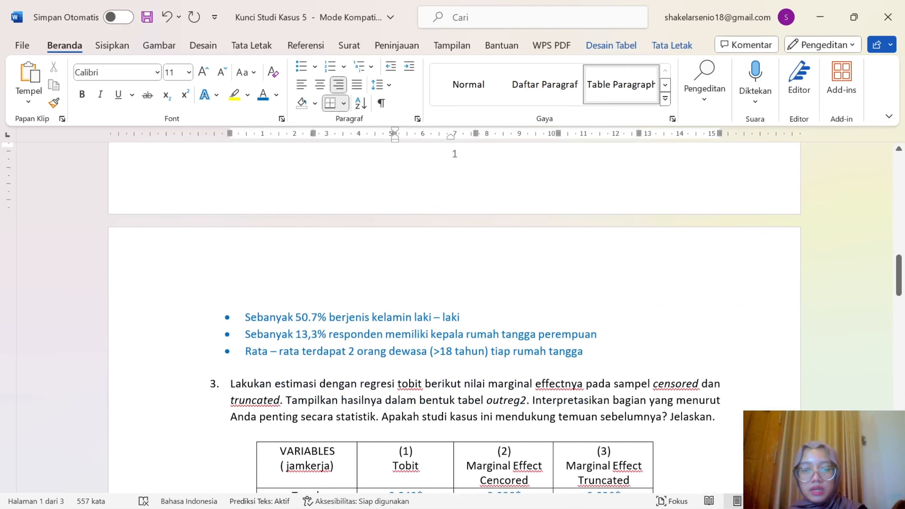
scroll(453, 318, up, 3)
scroll(453, 318, down, 5)
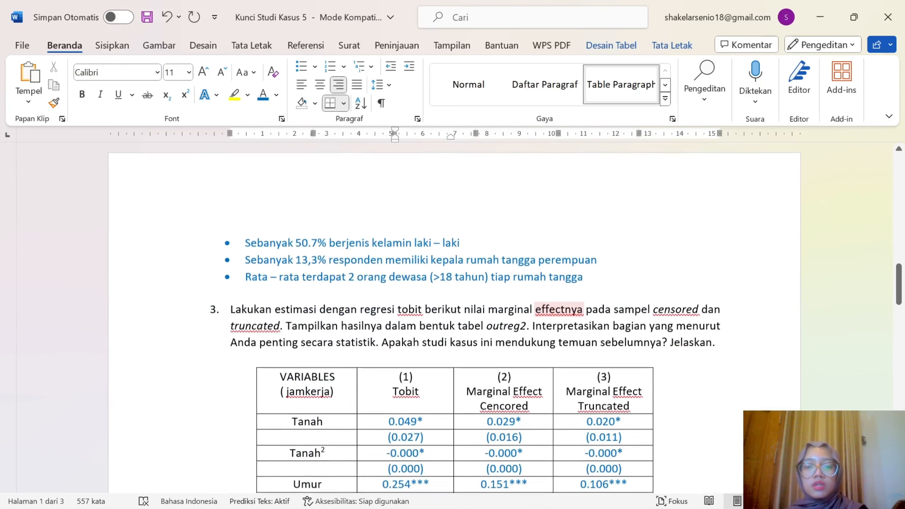
scroll(453, 317, down, 2)
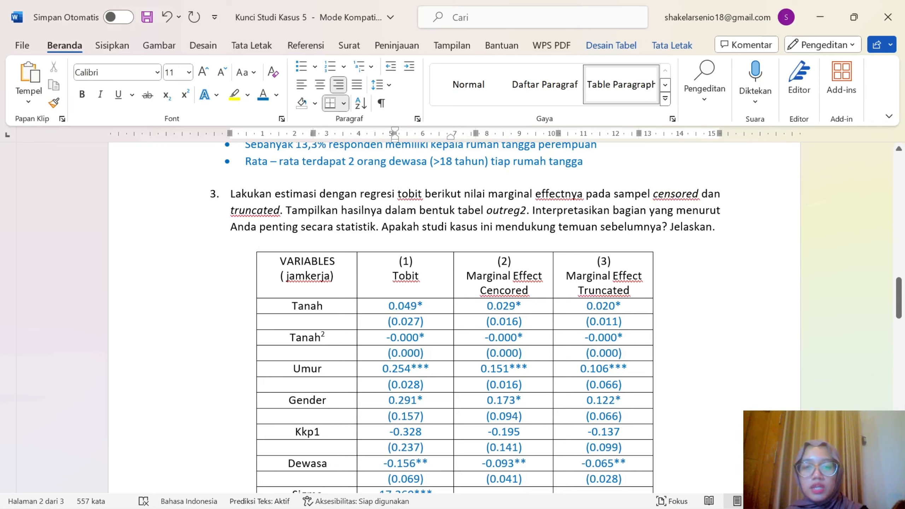
scroll(452, 317, down, 3)
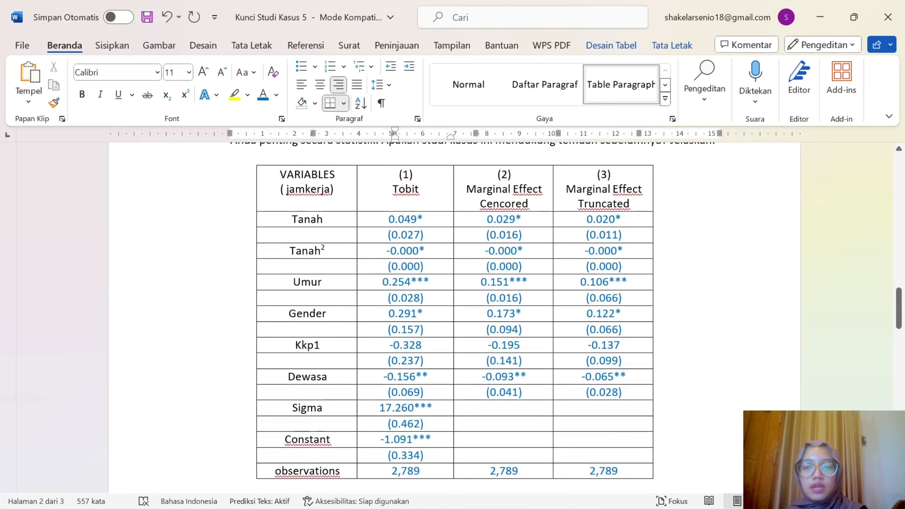
Switch back to Stata and run the do-file line for the tobit regression of jamkerja on tanah, tanah2, umur, gender, kkp and dewasa
mouse_move(663, 492)
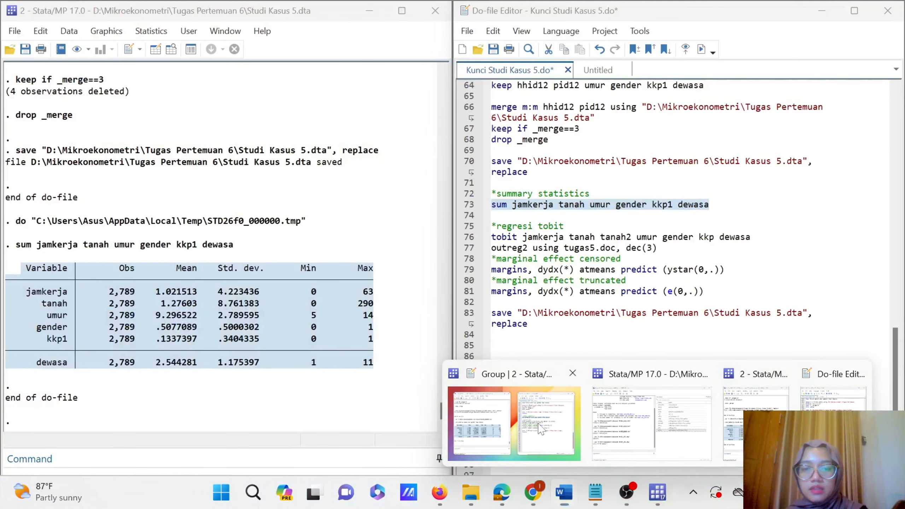
click(541, 429)
scroll(472, 231, down, 1)
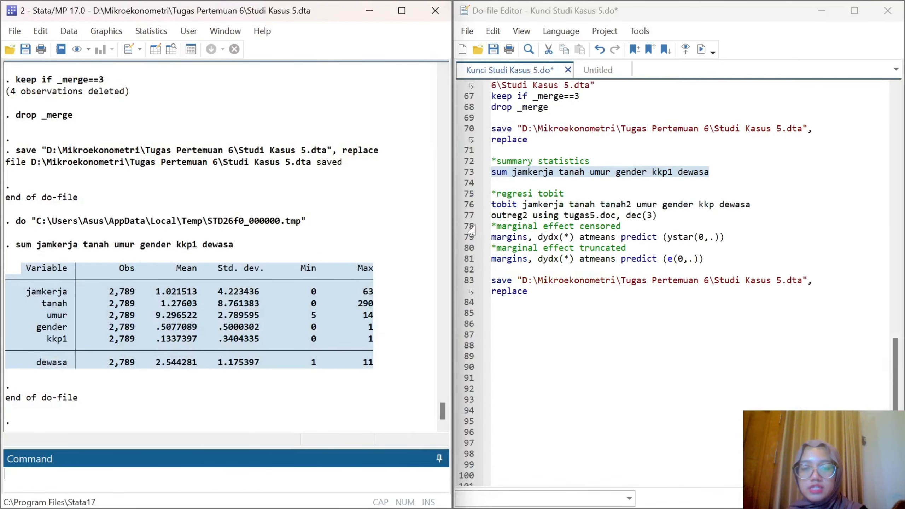
click(460, 206)
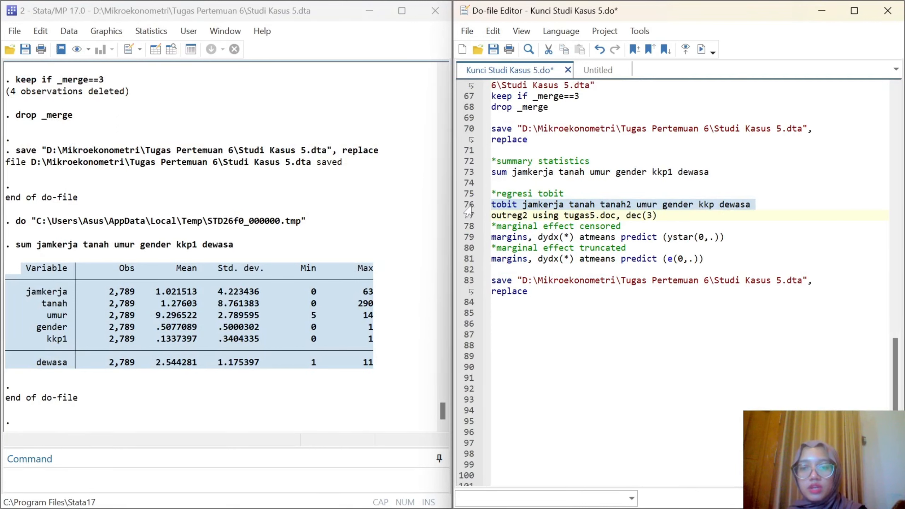
click(701, 49)
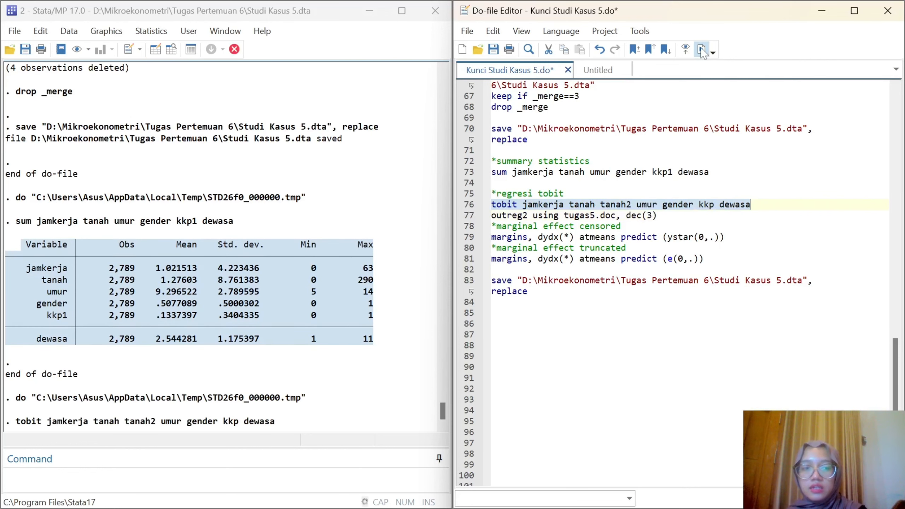
Try to export the tobit results to tugas5.doc with three decimals by running the outreg2 line
click(465, 218)
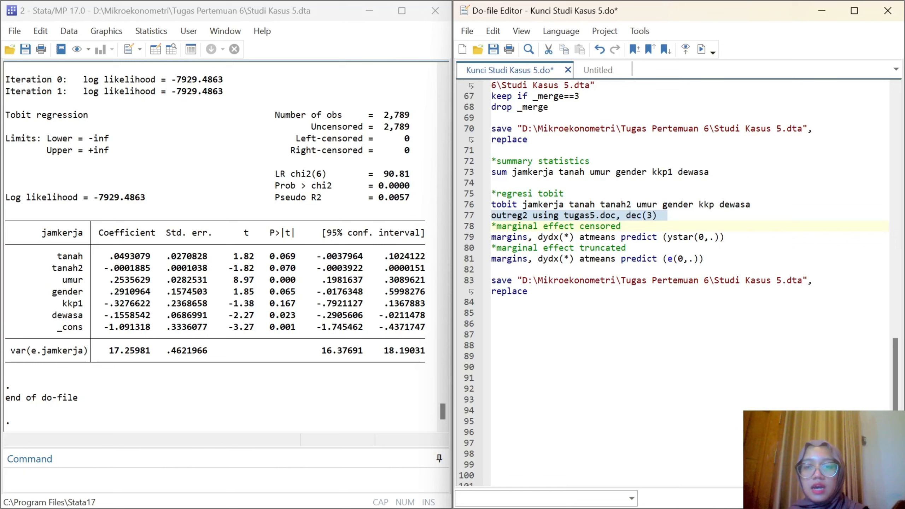
click(705, 50)
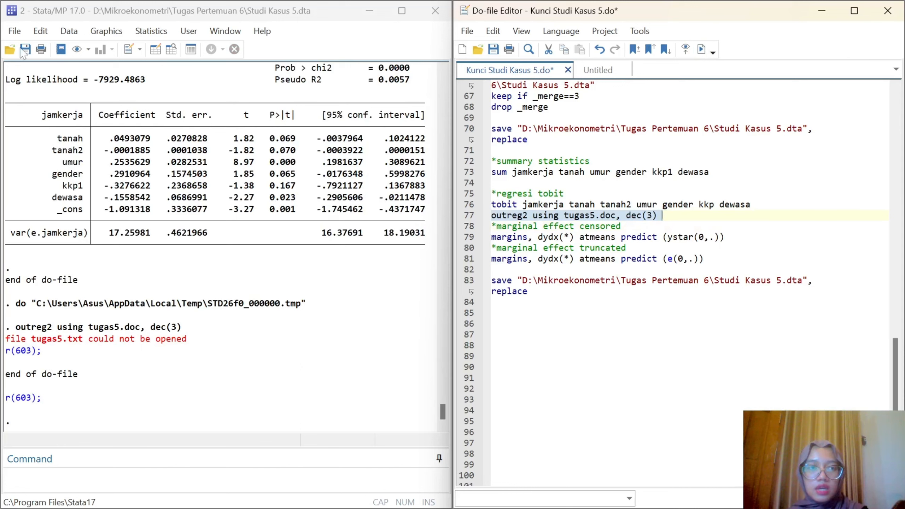
Change Stata's working directory to the Tugas Pertemuan 6 folder inside D:\Mikroekonometri
click(16, 36)
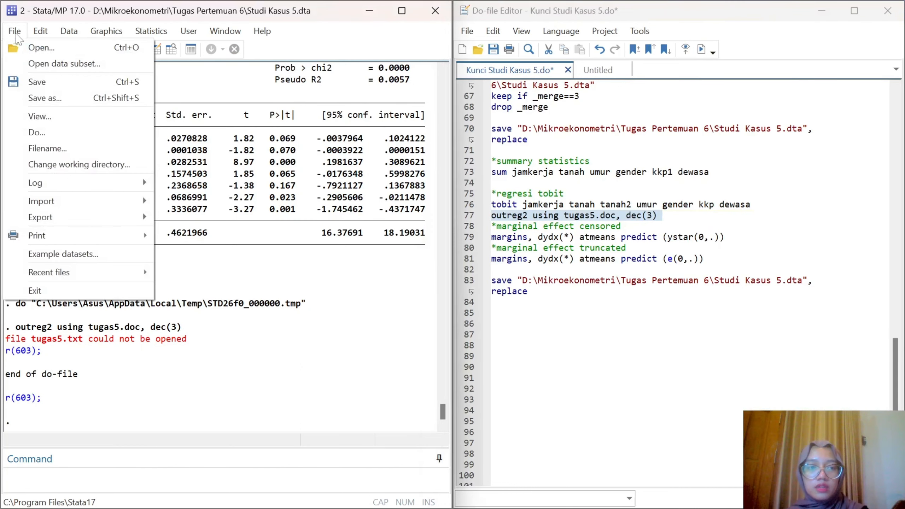
click(75, 164)
scroll(189, 285, down, 2)
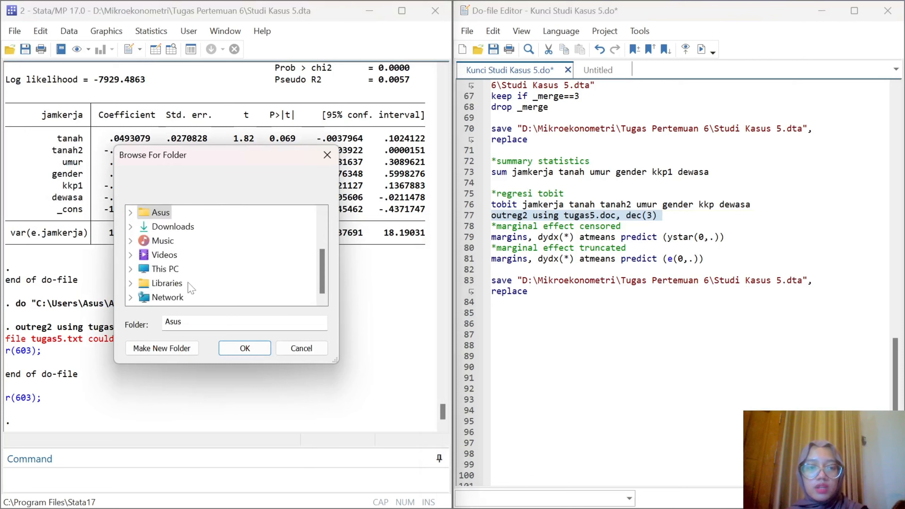
click(131, 269)
scroll(172, 271, down, 1)
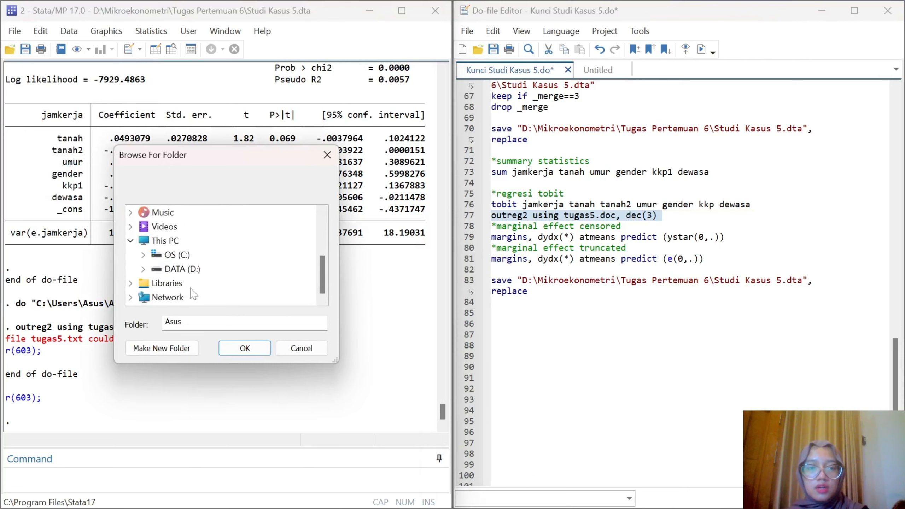
click(174, 270)
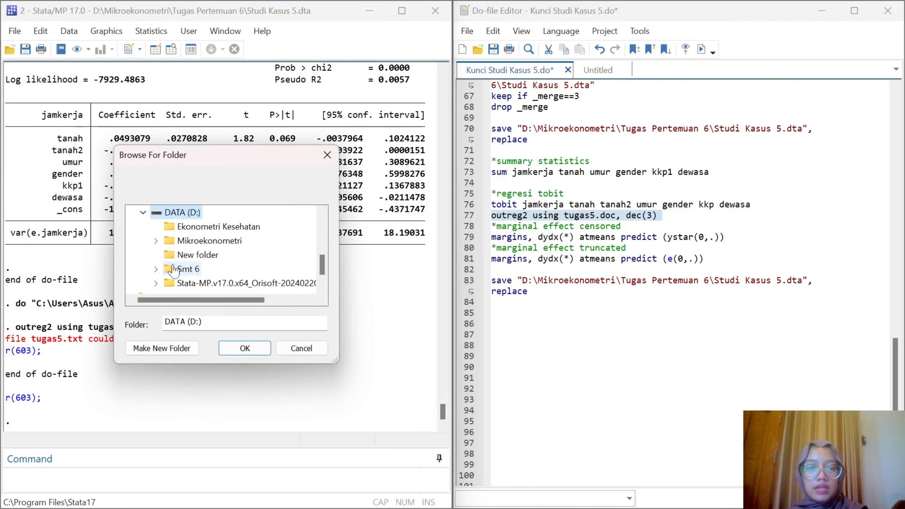
scroll(174, 270, down, 1)
click(174, 270)
scroll(175, 271, up, 3)
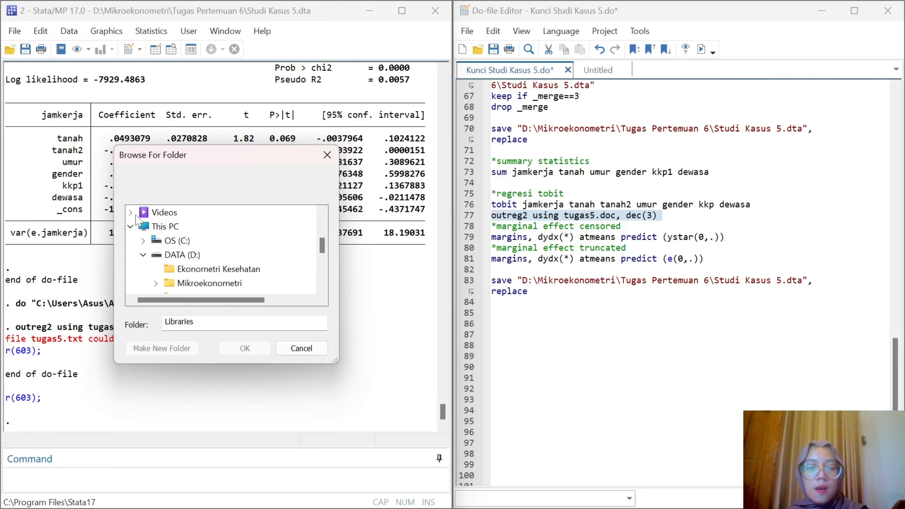
click(195, 284)
scroll(203, 266, down, 4)
scroll(205, 266, up, 3)
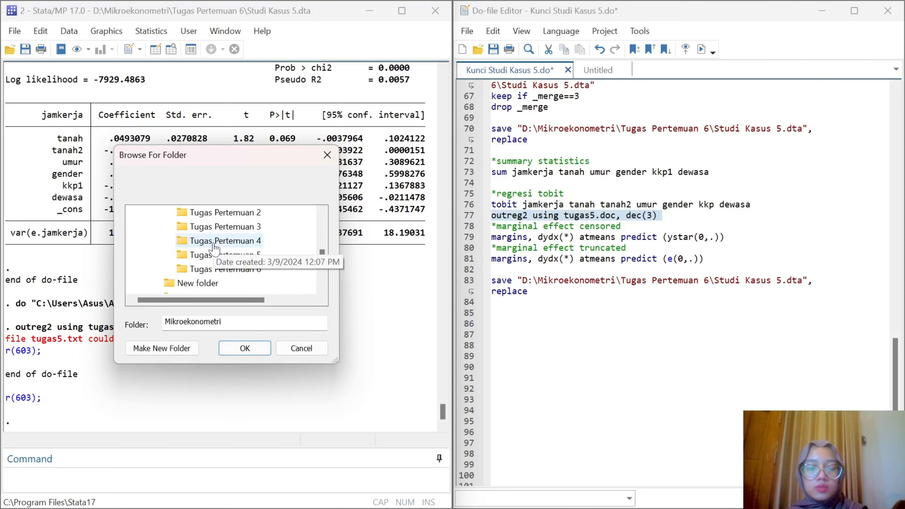
click(223, 269)
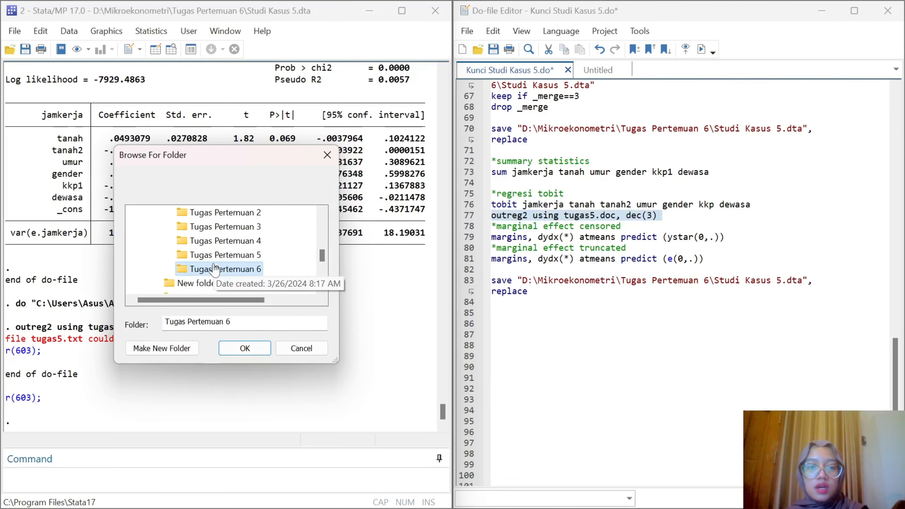
click(245, 348)
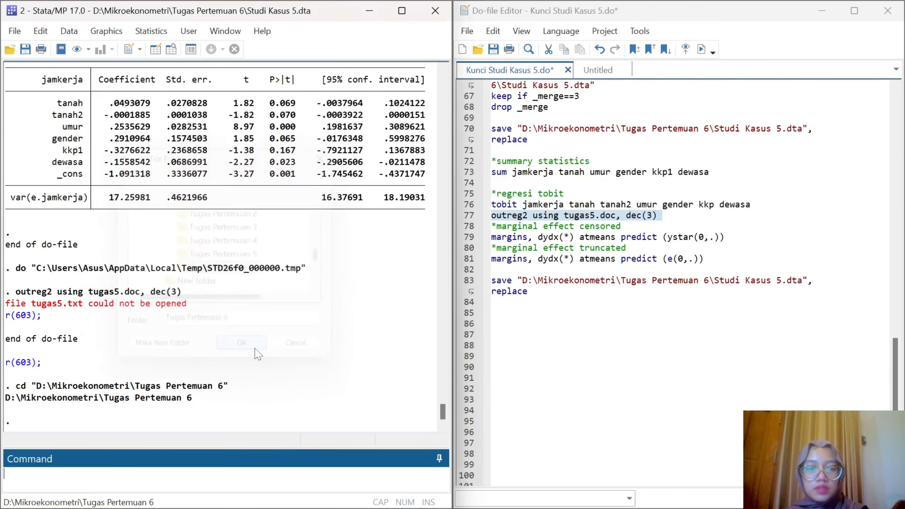
Run the outreg2 line to export the tobit results to tugas5.doc with three decimals and open the exported document
click(470, 215)
click(709, 50)
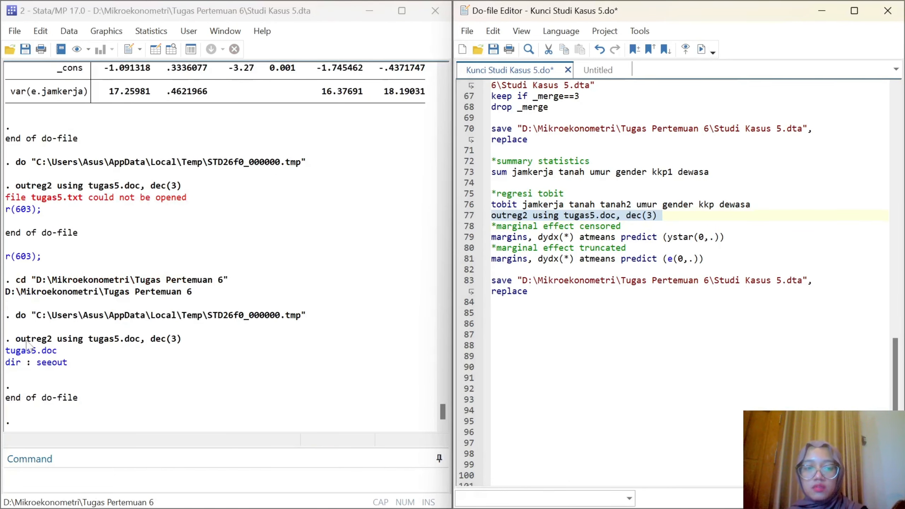
click(24, 351)
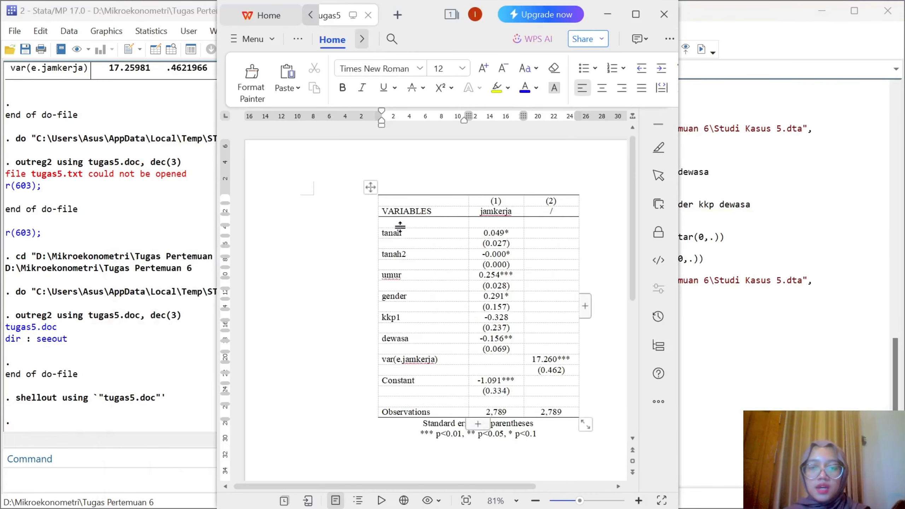
Copy the whole exported tobit table with its notes and paste it under question 3 of the Kunci Studi Kasus 5 Word document
click(371, 187)
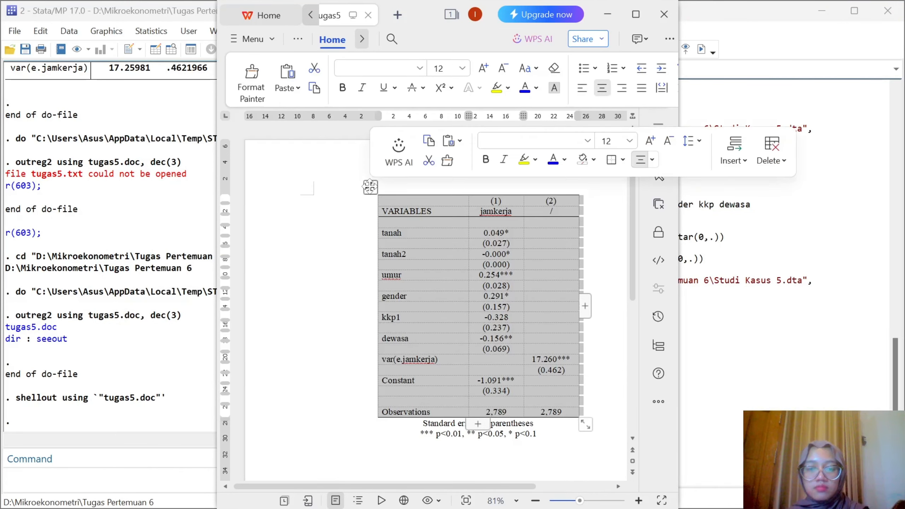
key(ctrl+a)
key(ctrl+c)
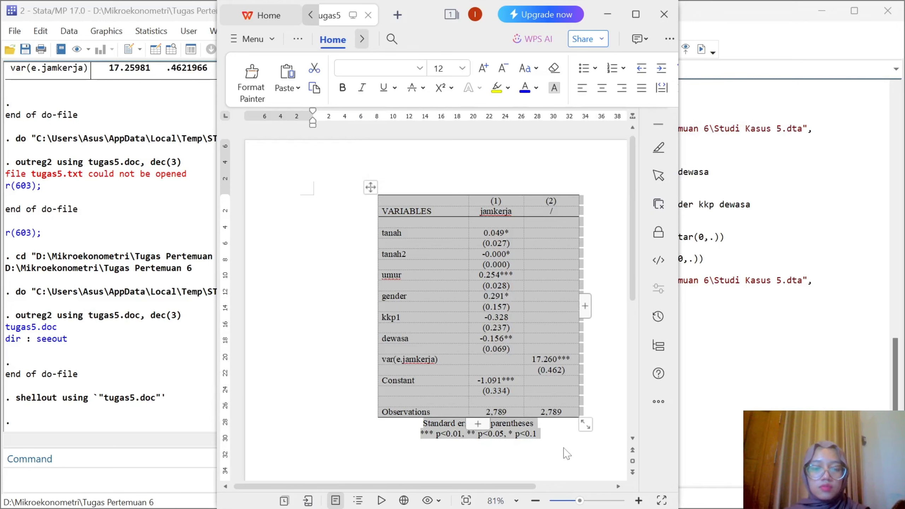
click(608, 14)
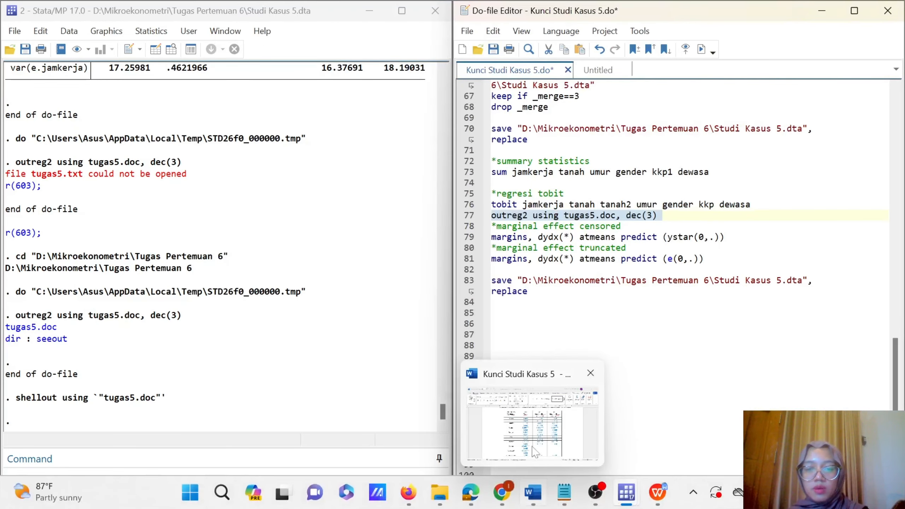
click(533, 492)
scroll(453, 317, up, 1)
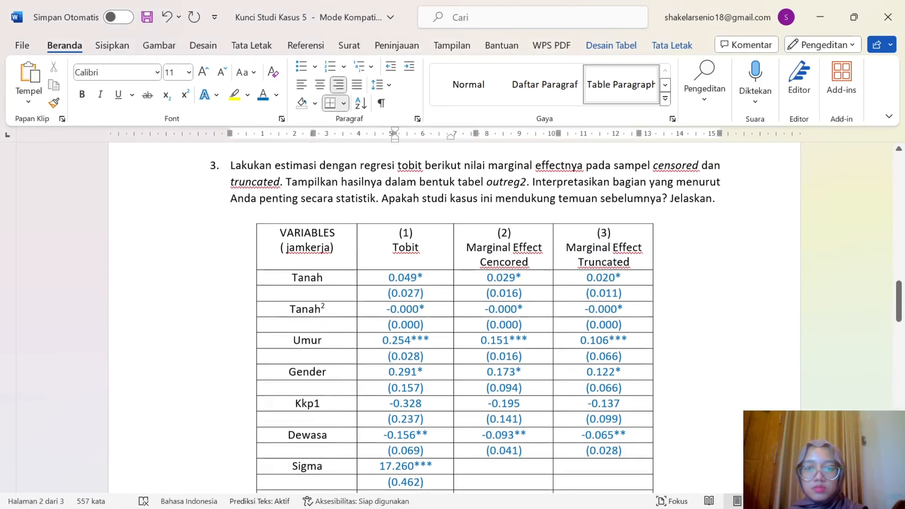
key(Return)
key(BackSpace)
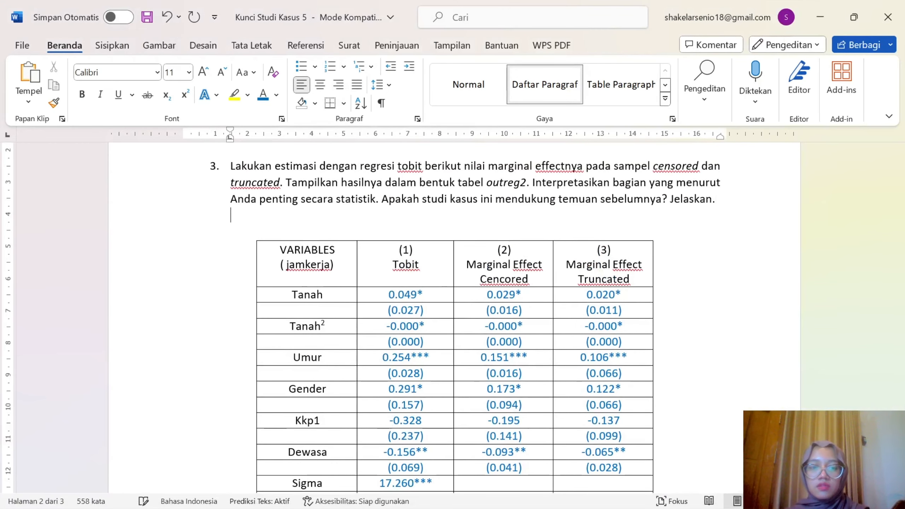
key(ctrl+v)
scroll(513, 250, up, 4)
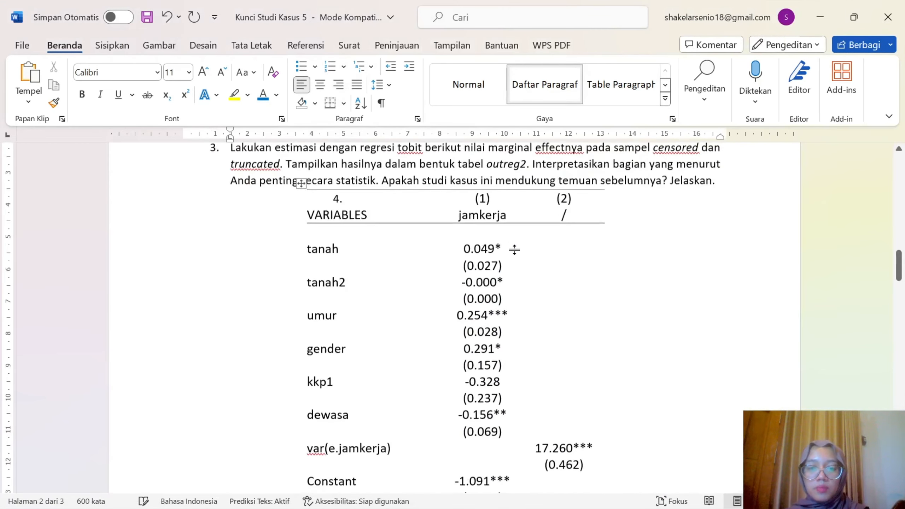
scroll(513, 251, down, 2)
scroll(453, 317, down, 1)
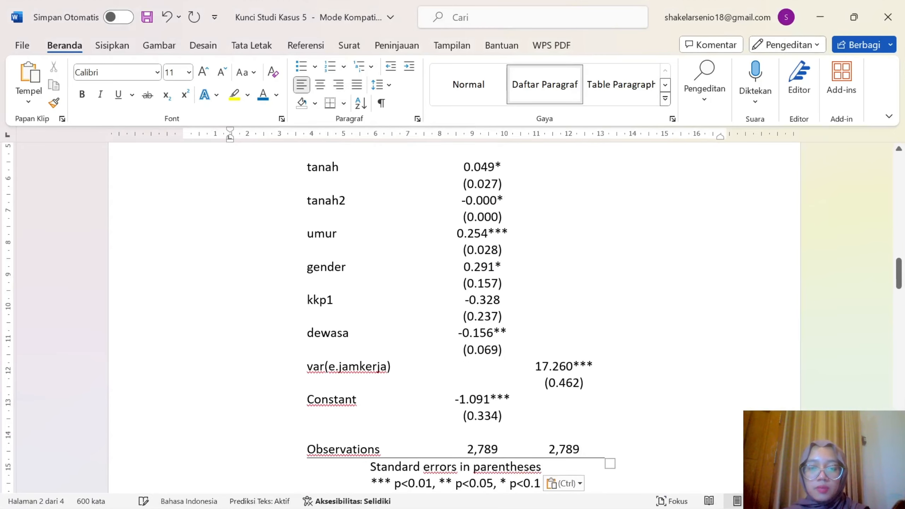
scroll(406, 380, down, 3)
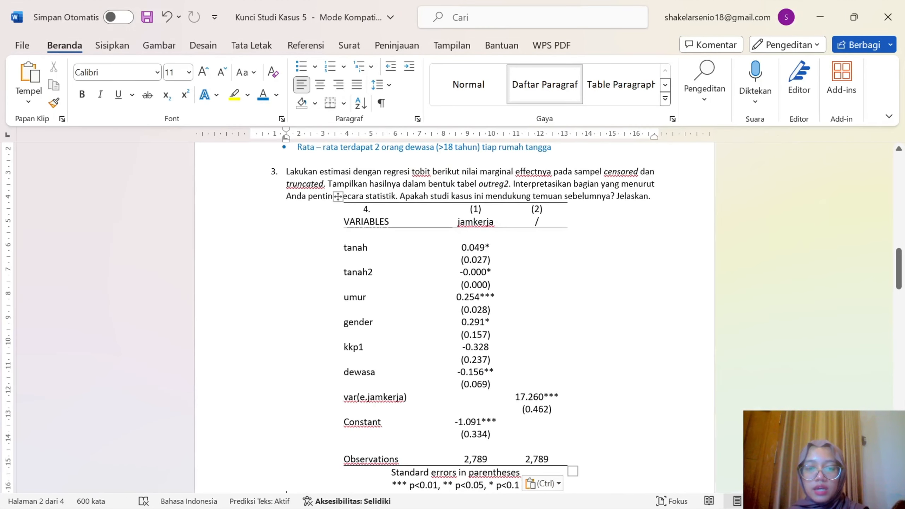
Rename the var(e.jamkerja) row of the pasted table as Sigma and move its values 17.260*** and (0.462) into the jamkerja column
drag(406, 375, 344, 376)
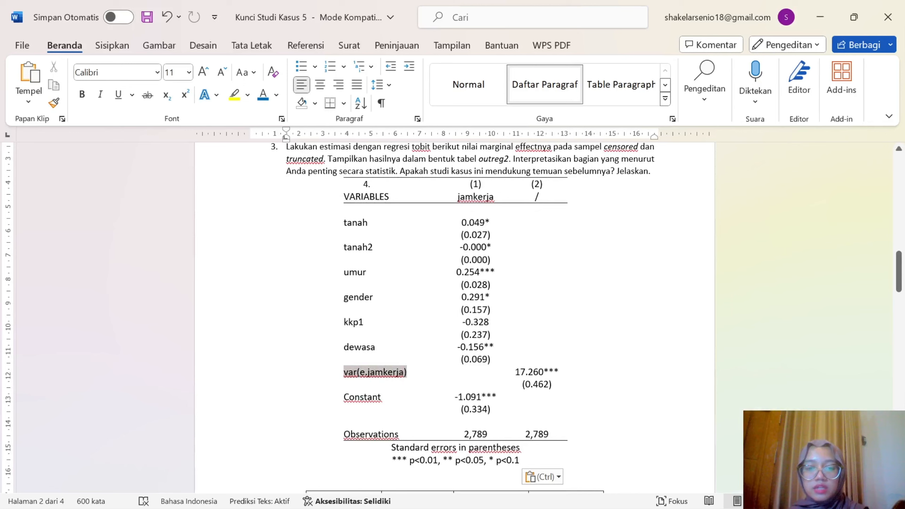
text(Sigma)
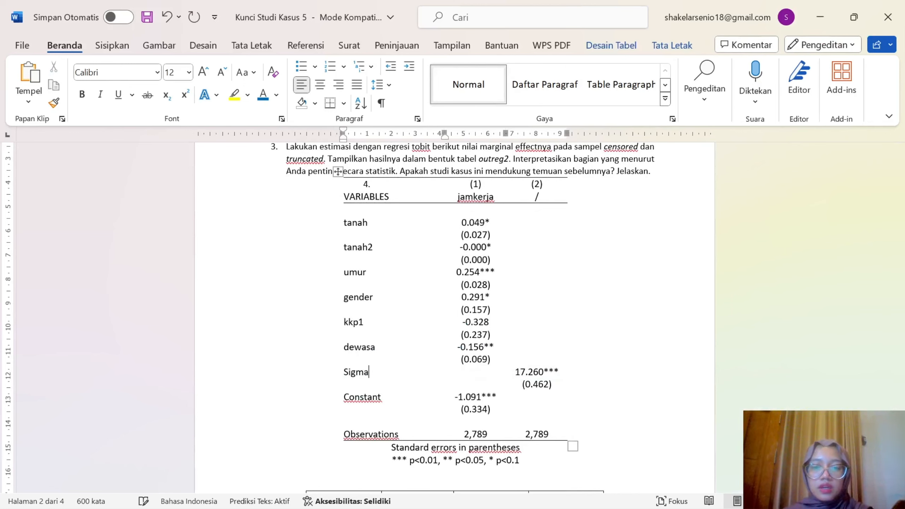
mouse_move(408, 492)
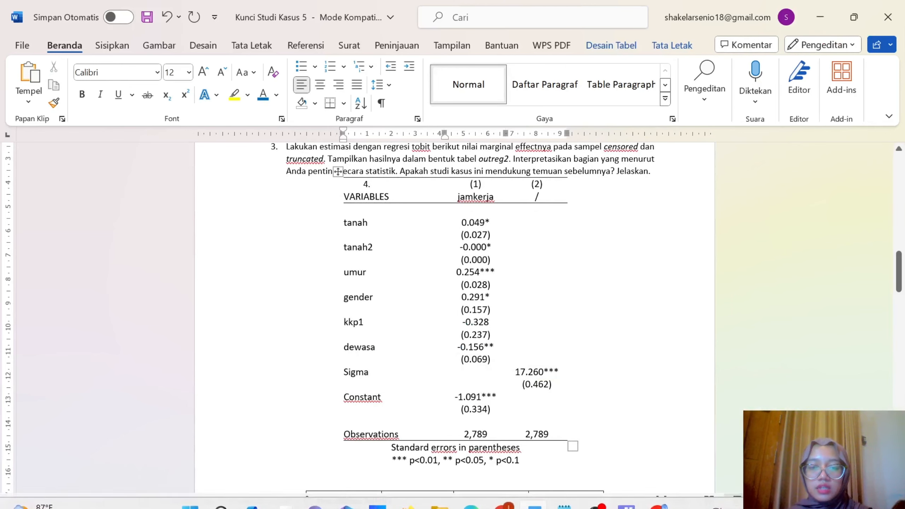
drag(513, 370, 564, 388)
key(ctrl+c)
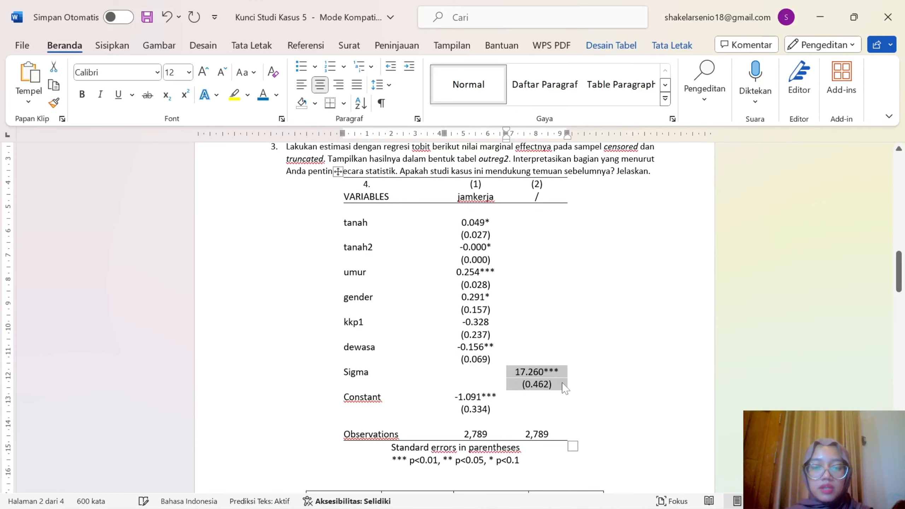
click(476, 372)
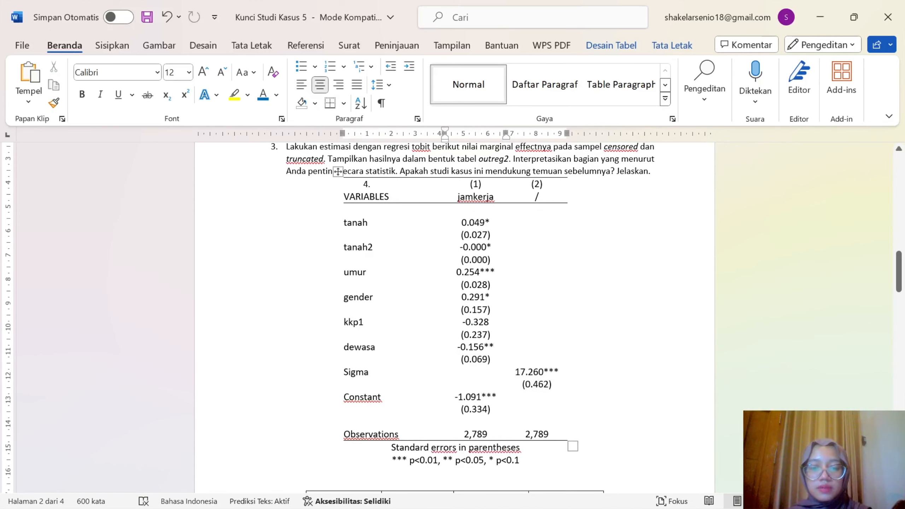
key(ctrl+v)
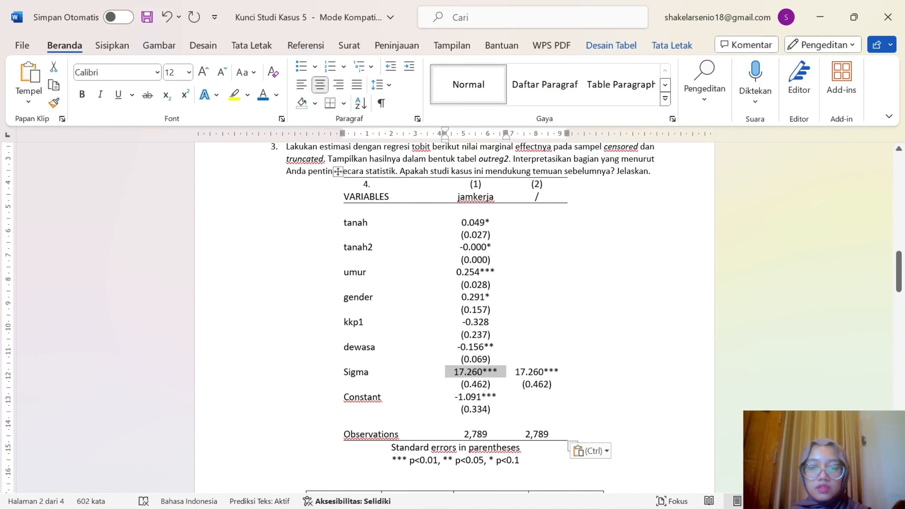
drag(535, 373, 539, 385)
key(Delete)
Clear the Observations value and the slash heading from column (2) of the pasted table
drag(550, 434, 525, 434)
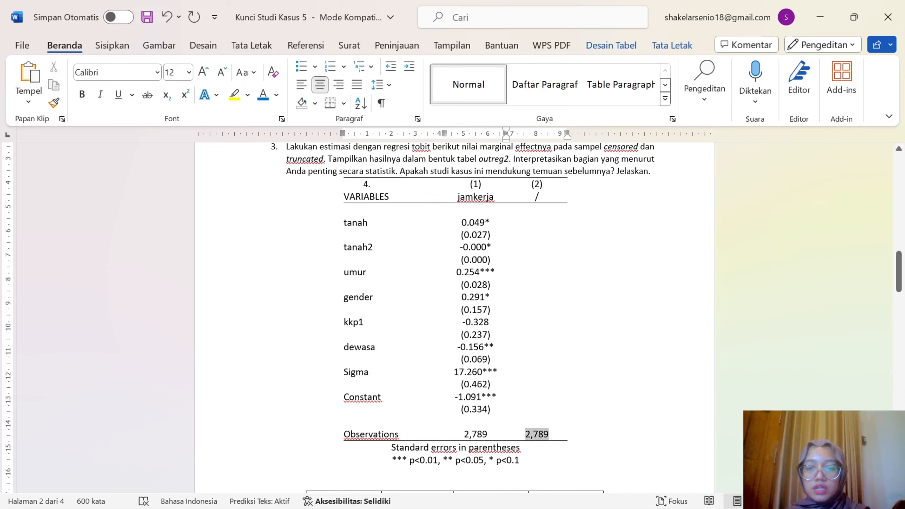
key(Delete)
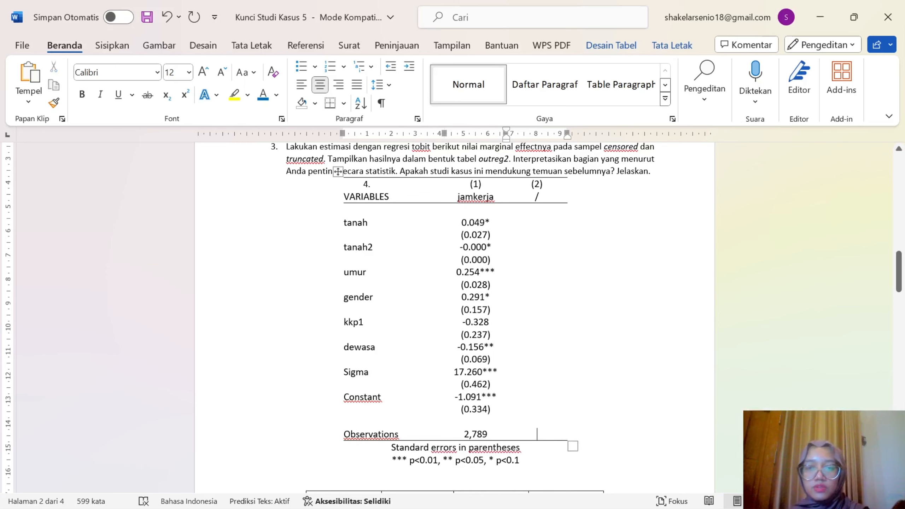
key(BackSpace)
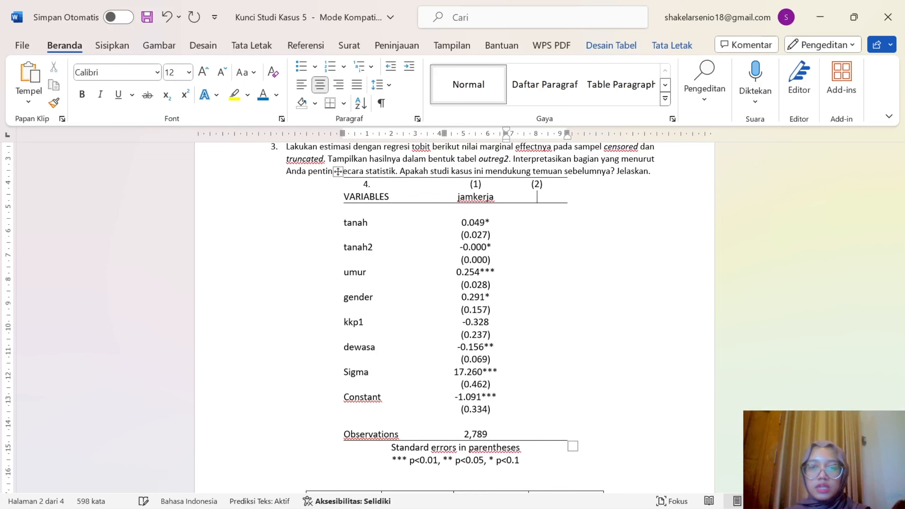
Delete the pasted tobit table with its notes and the empty line above the existing Tobit and marginal effect table
scroll(542, 430, down, 3)
scroll(542, 431, up, 4)
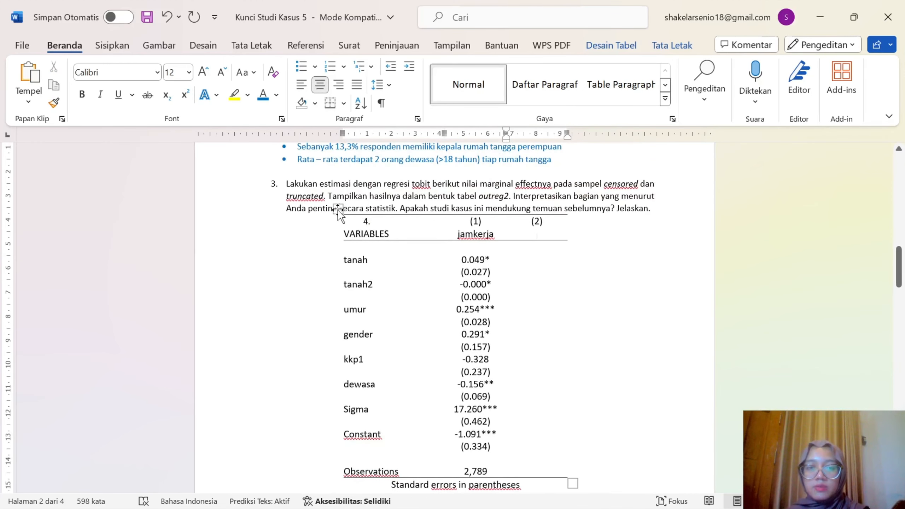
click(337, 208)
scroll(502, 398, down, 1)
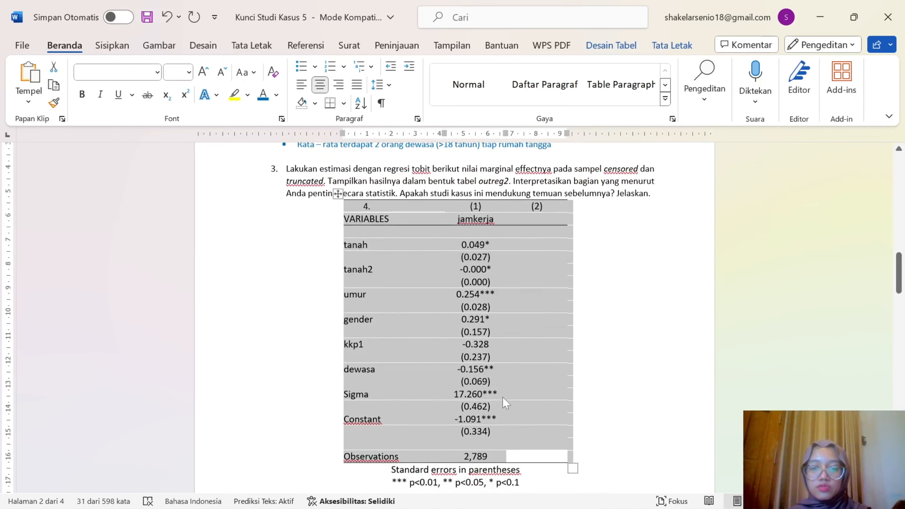
scroll(503, 398, down, 1)
drag(525, 444, 345, 169)
key(BackSpace)
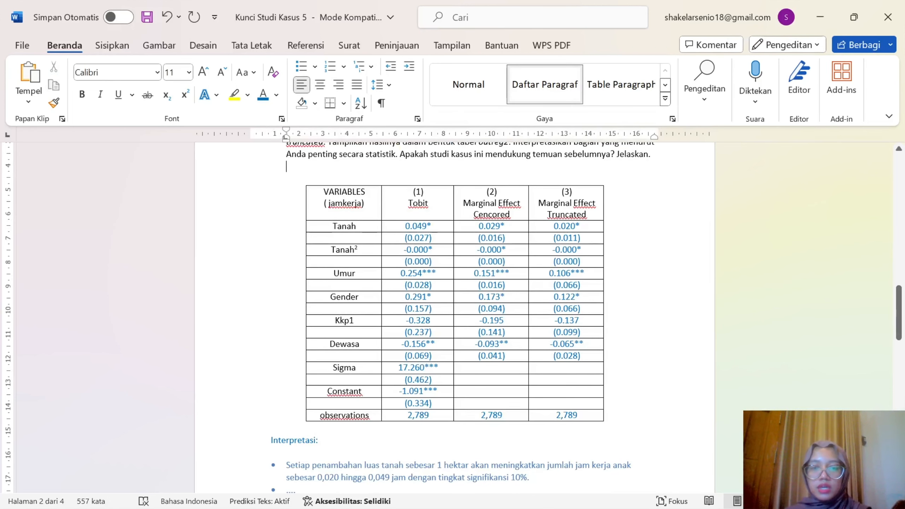
key(BackSpace)
key(BackSpace)
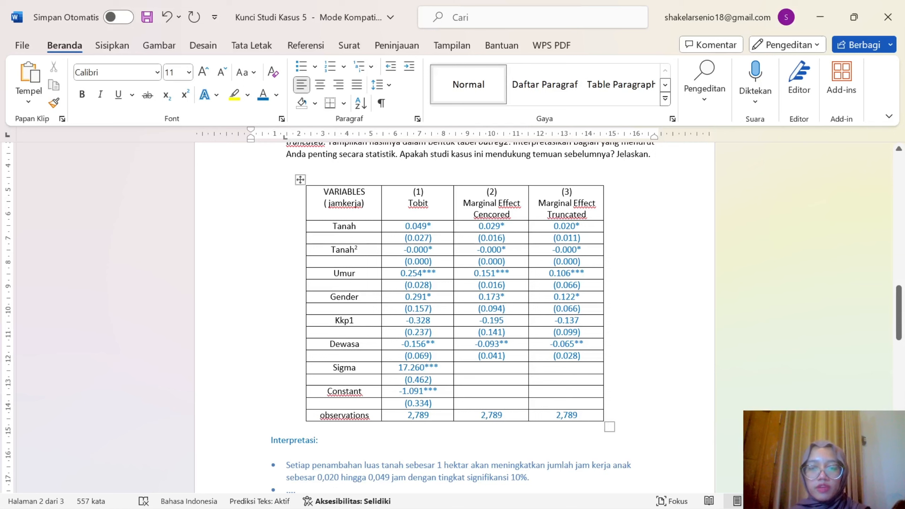
key(BackSpace)
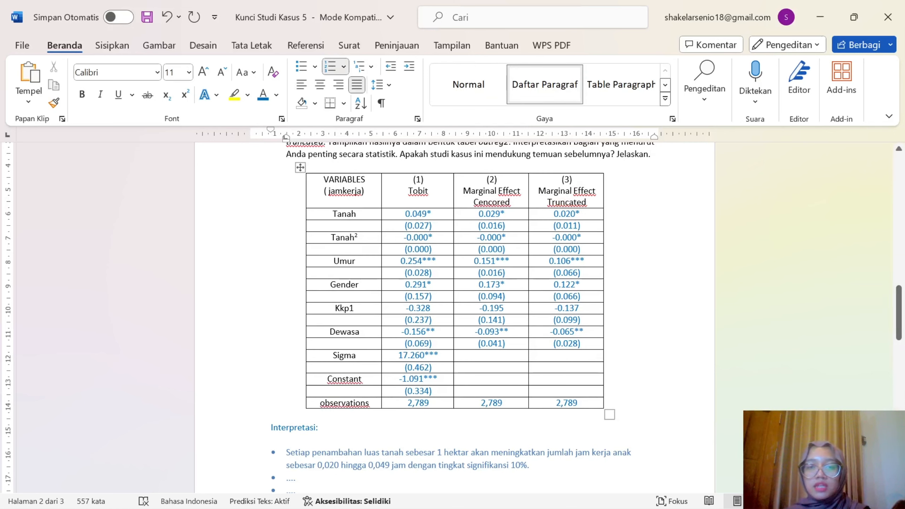
Switch to Stata and run the do-file's two margins commands, ystar(0,.) for the censored and e(0,.) for the truncated marginal effects
drag(478, 185, 572, 417)
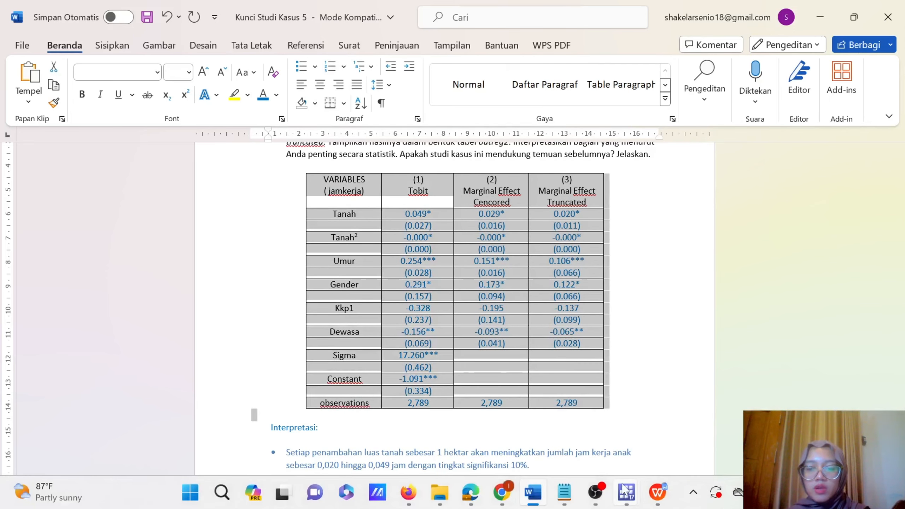
mouse_move(624, 491)
click(484, 422)
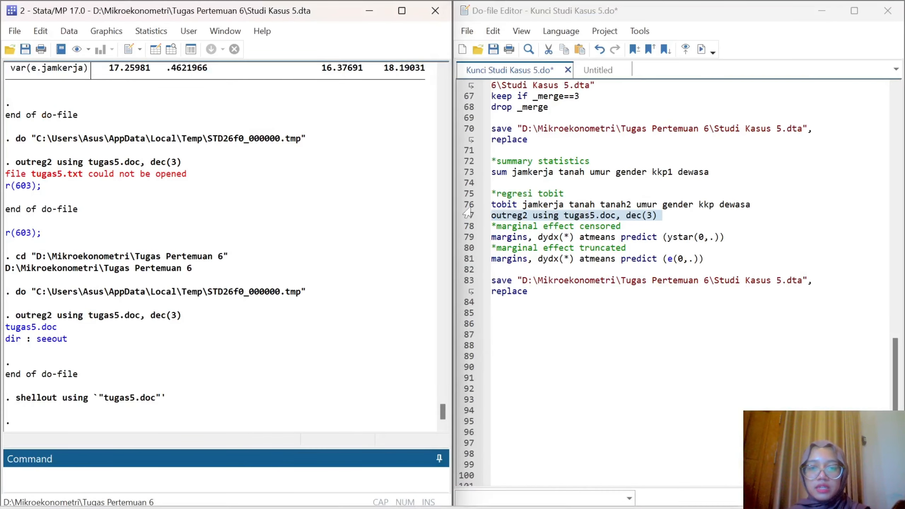
click(467, 237)
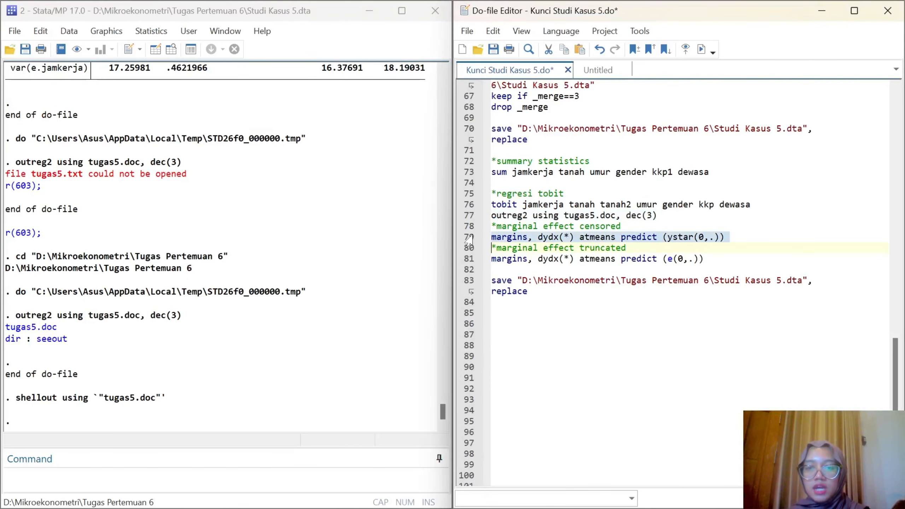
click(702, 49)
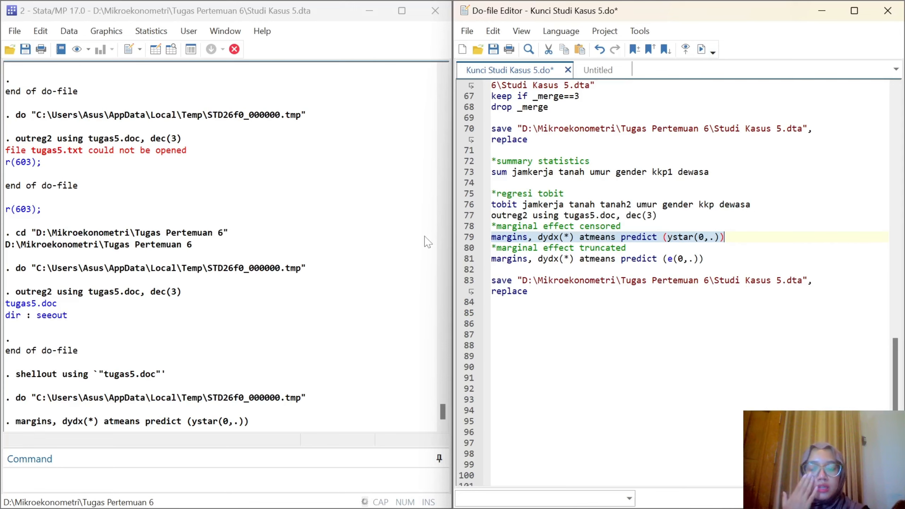
click(467, 260)
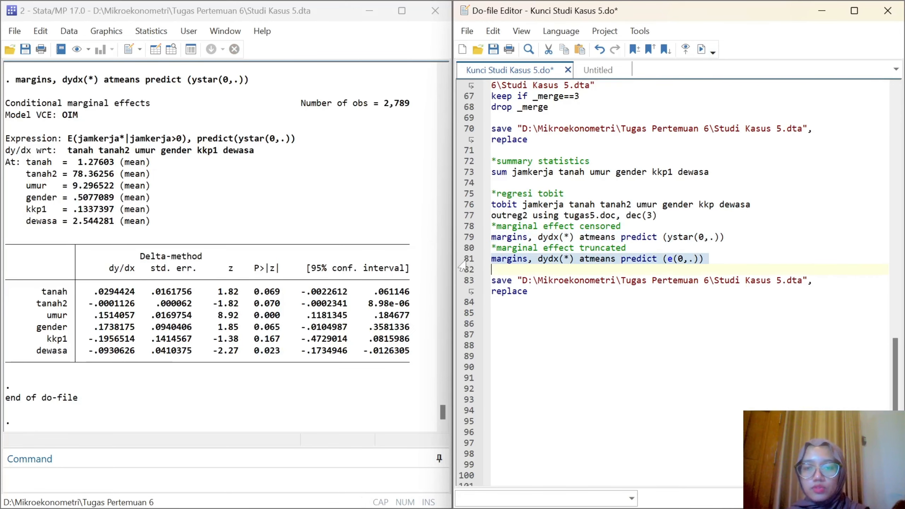
click(702, 50)
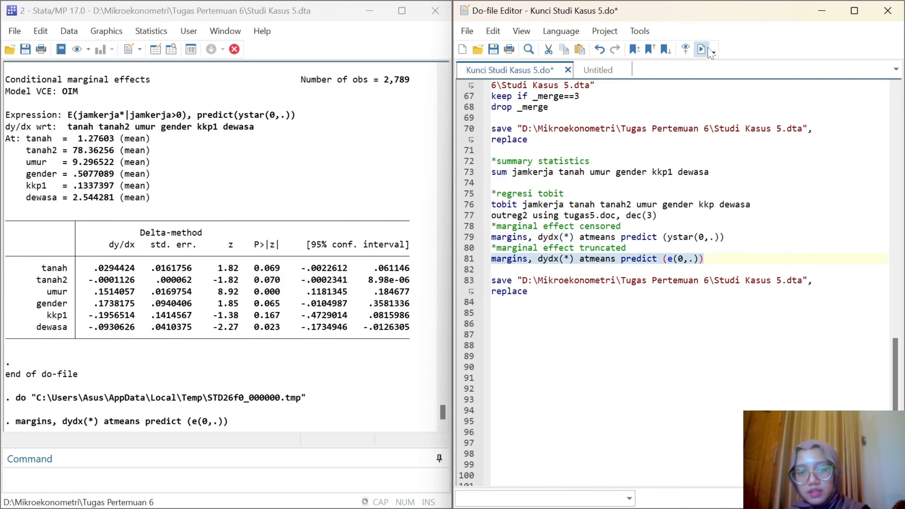
Arrange the Kunci Studi Kasus 5 Word table side by side with Stata's censored marginal effects output for comparison
scroll(200, 183, up, 10)
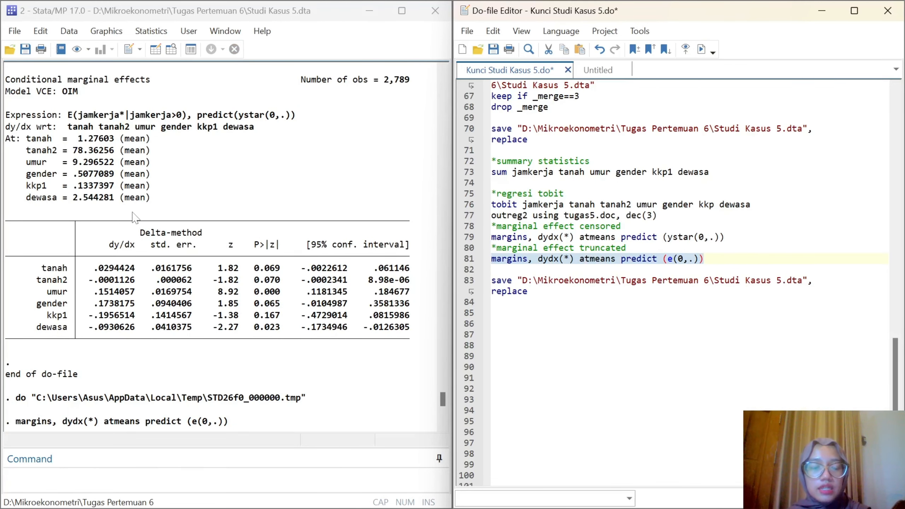
scroll(182, 217, up, 1)
scroll(182, 217, down, 1)
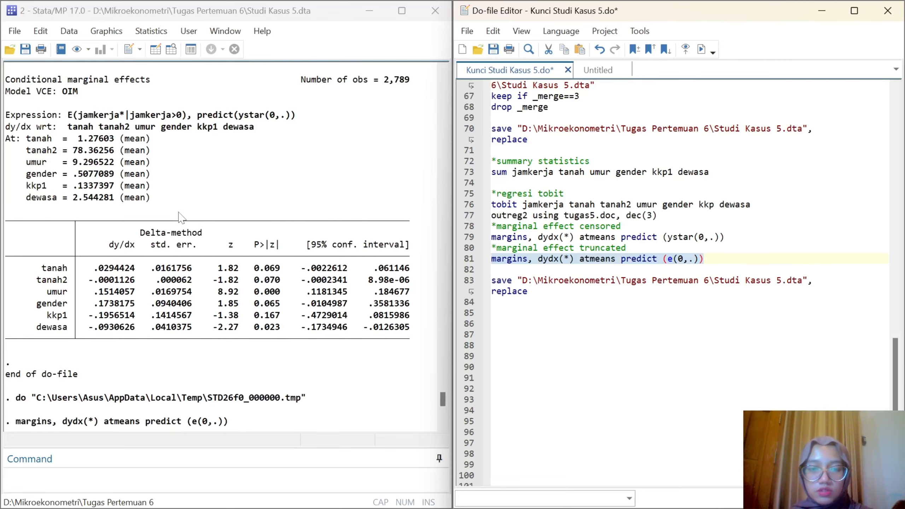
key(super+Left)
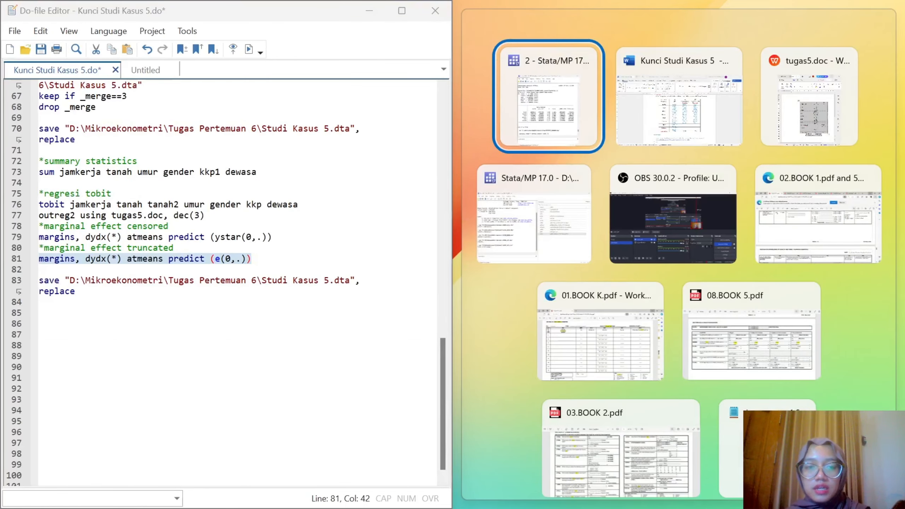
key(Return)
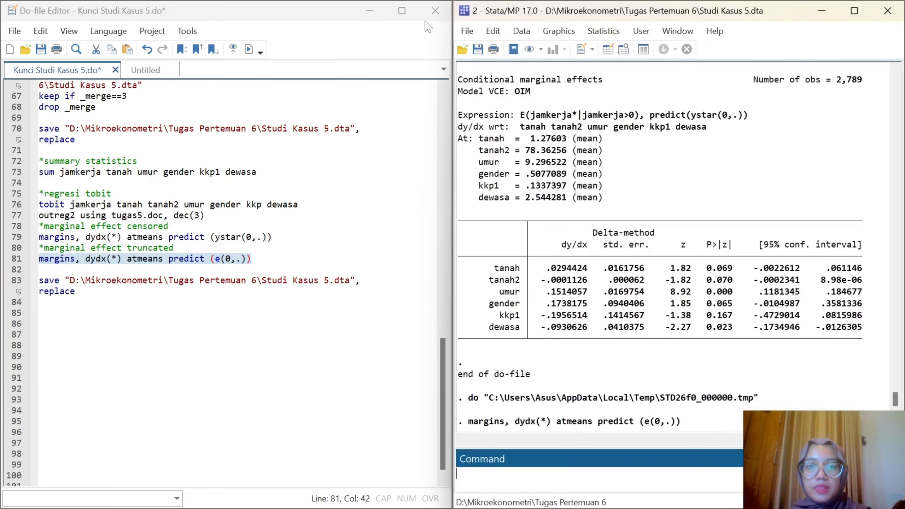
click(369, 13)
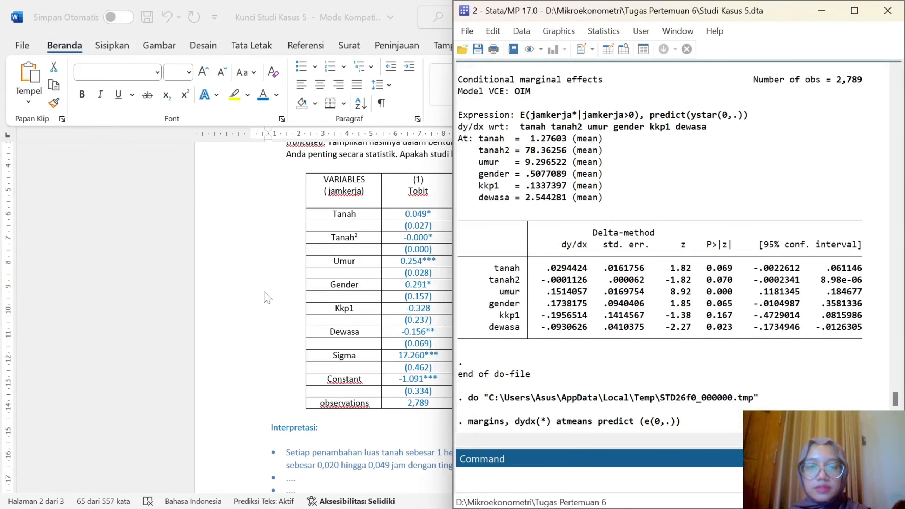
key(super+Up)
key(super+Down)
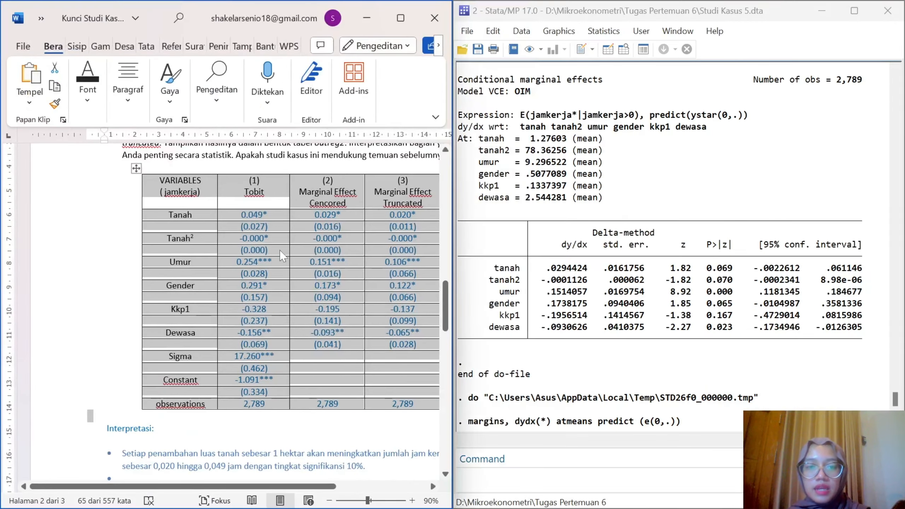
click(578, 304)
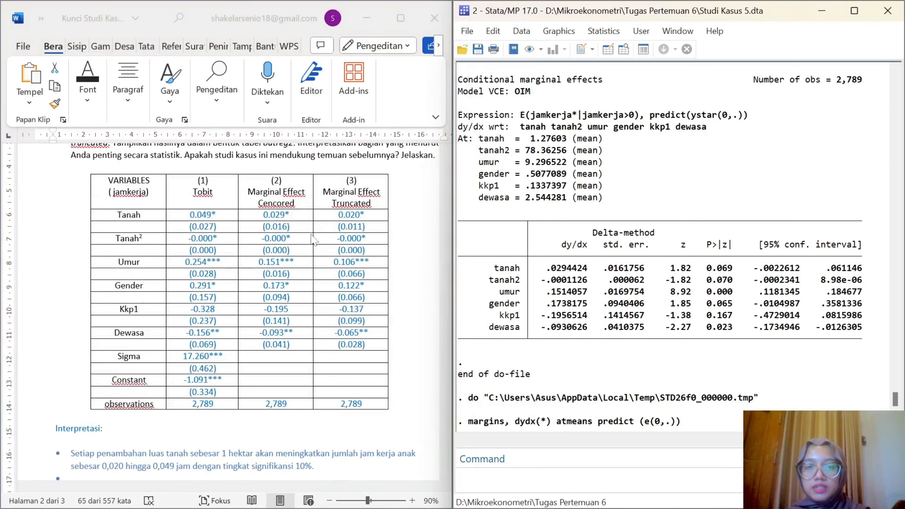
key(alt+Tab)
key(alt+Tab)
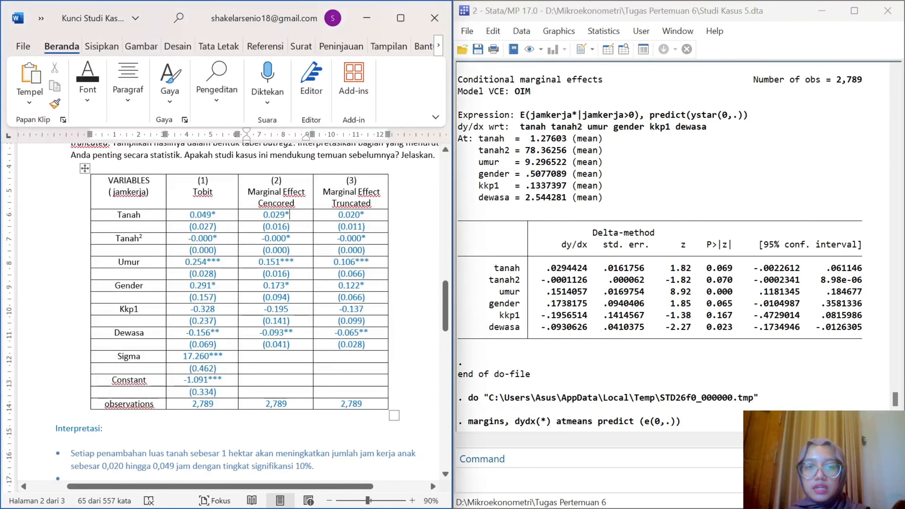